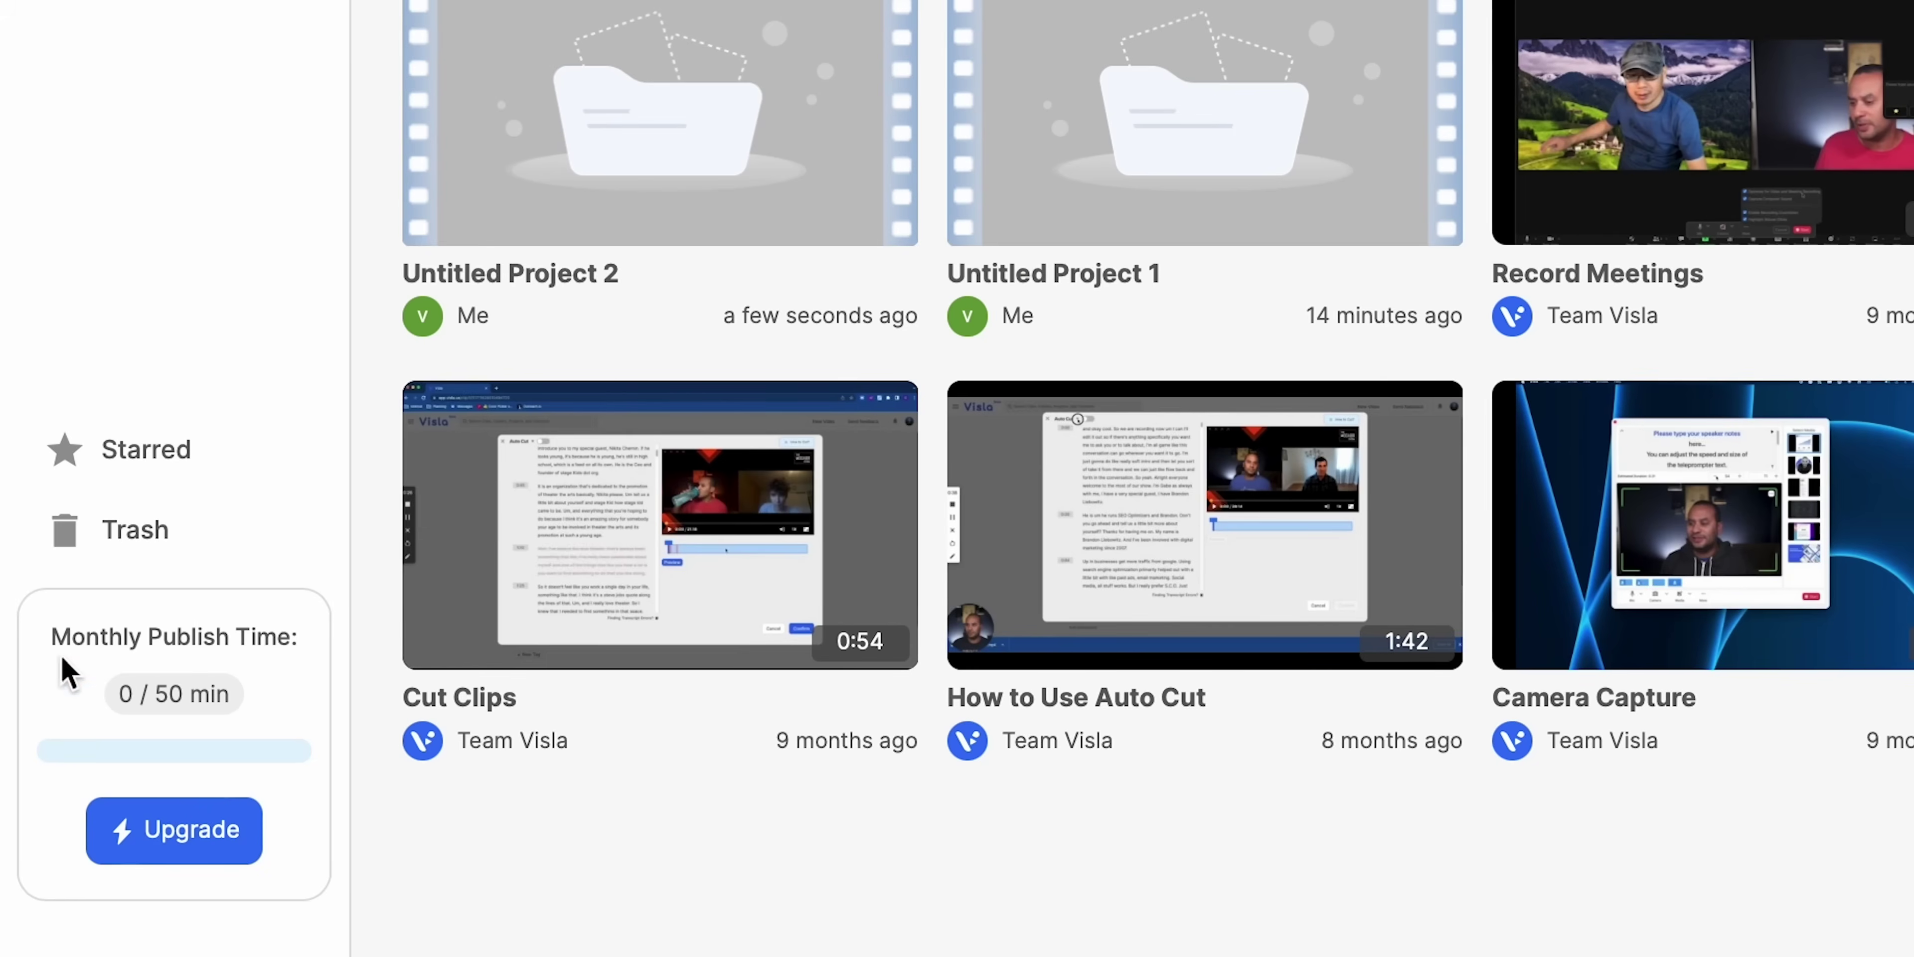
# Step: Check the 0 / 50 min monthly publish allowance, then start a new AI video
pyautogui.moveTo(86, 643); pyautogui.dragTo(258, 692)
pyautogui.click(248, 705)
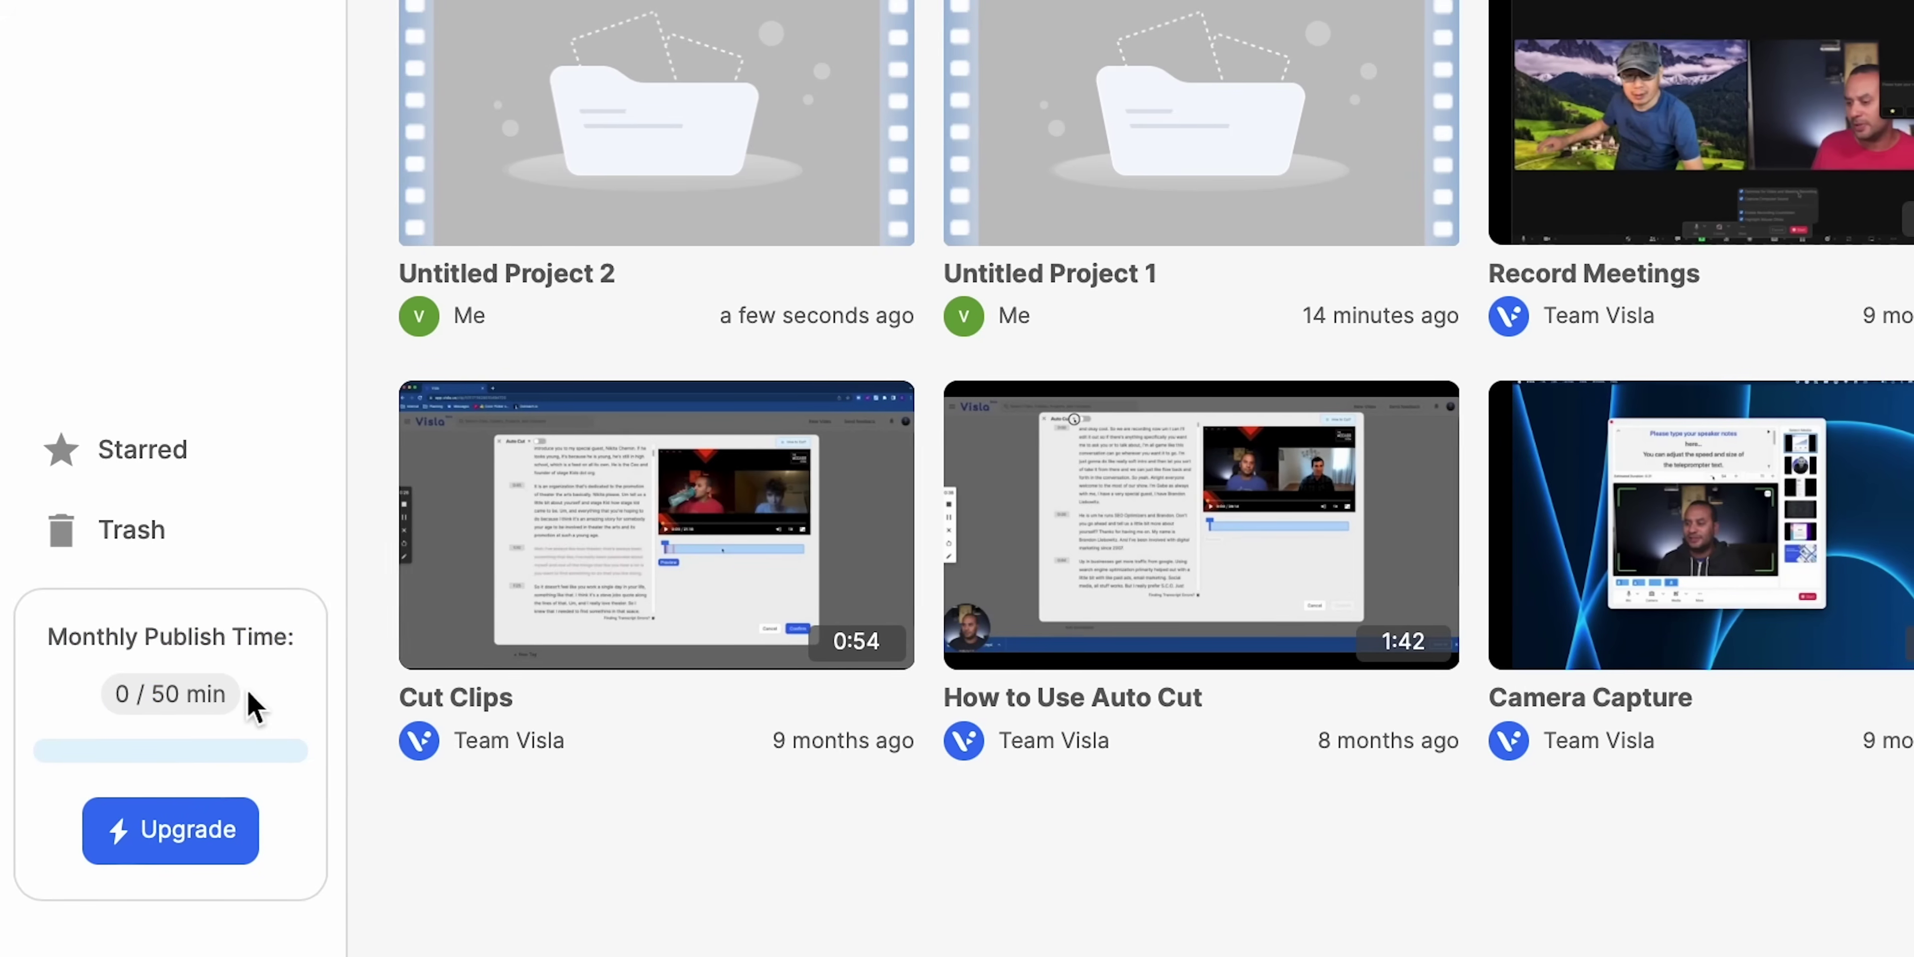
pyautogui.tripleClick(196, 692)
pyautogui.click(236, 556)
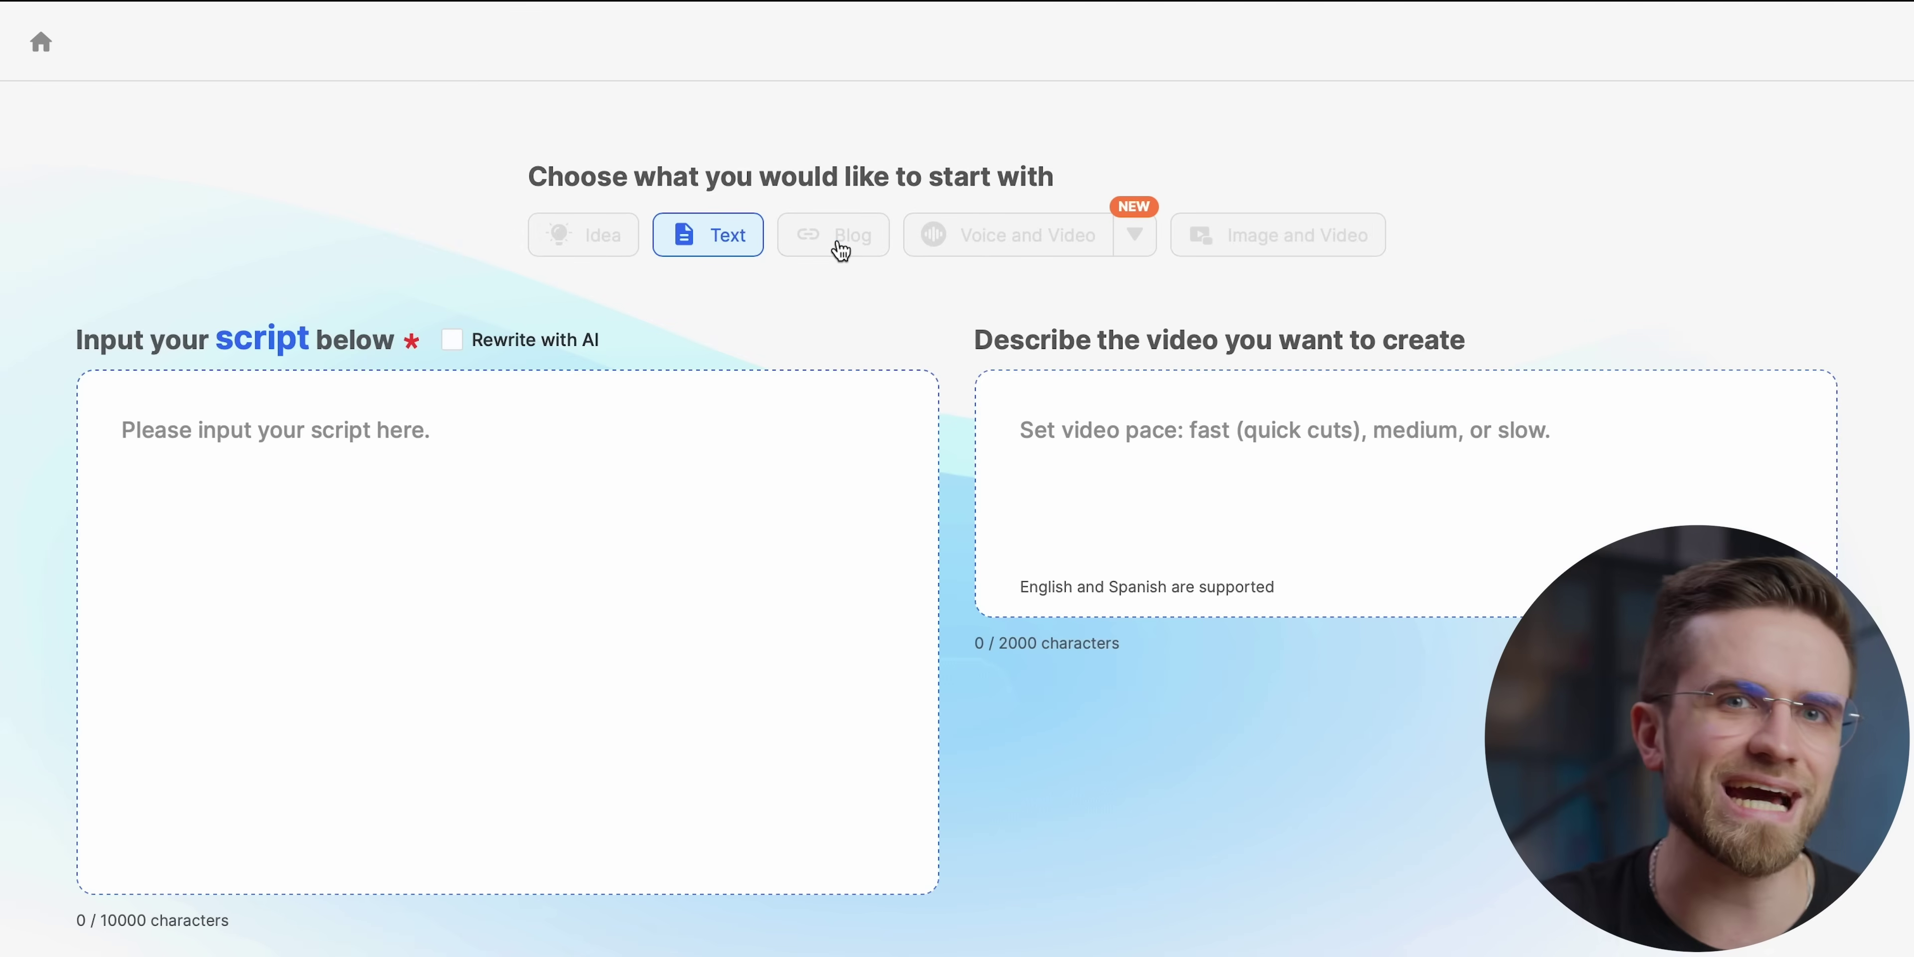
# Step: Switch the video's starting option to a blog link
pyautogui.click(841, 250)
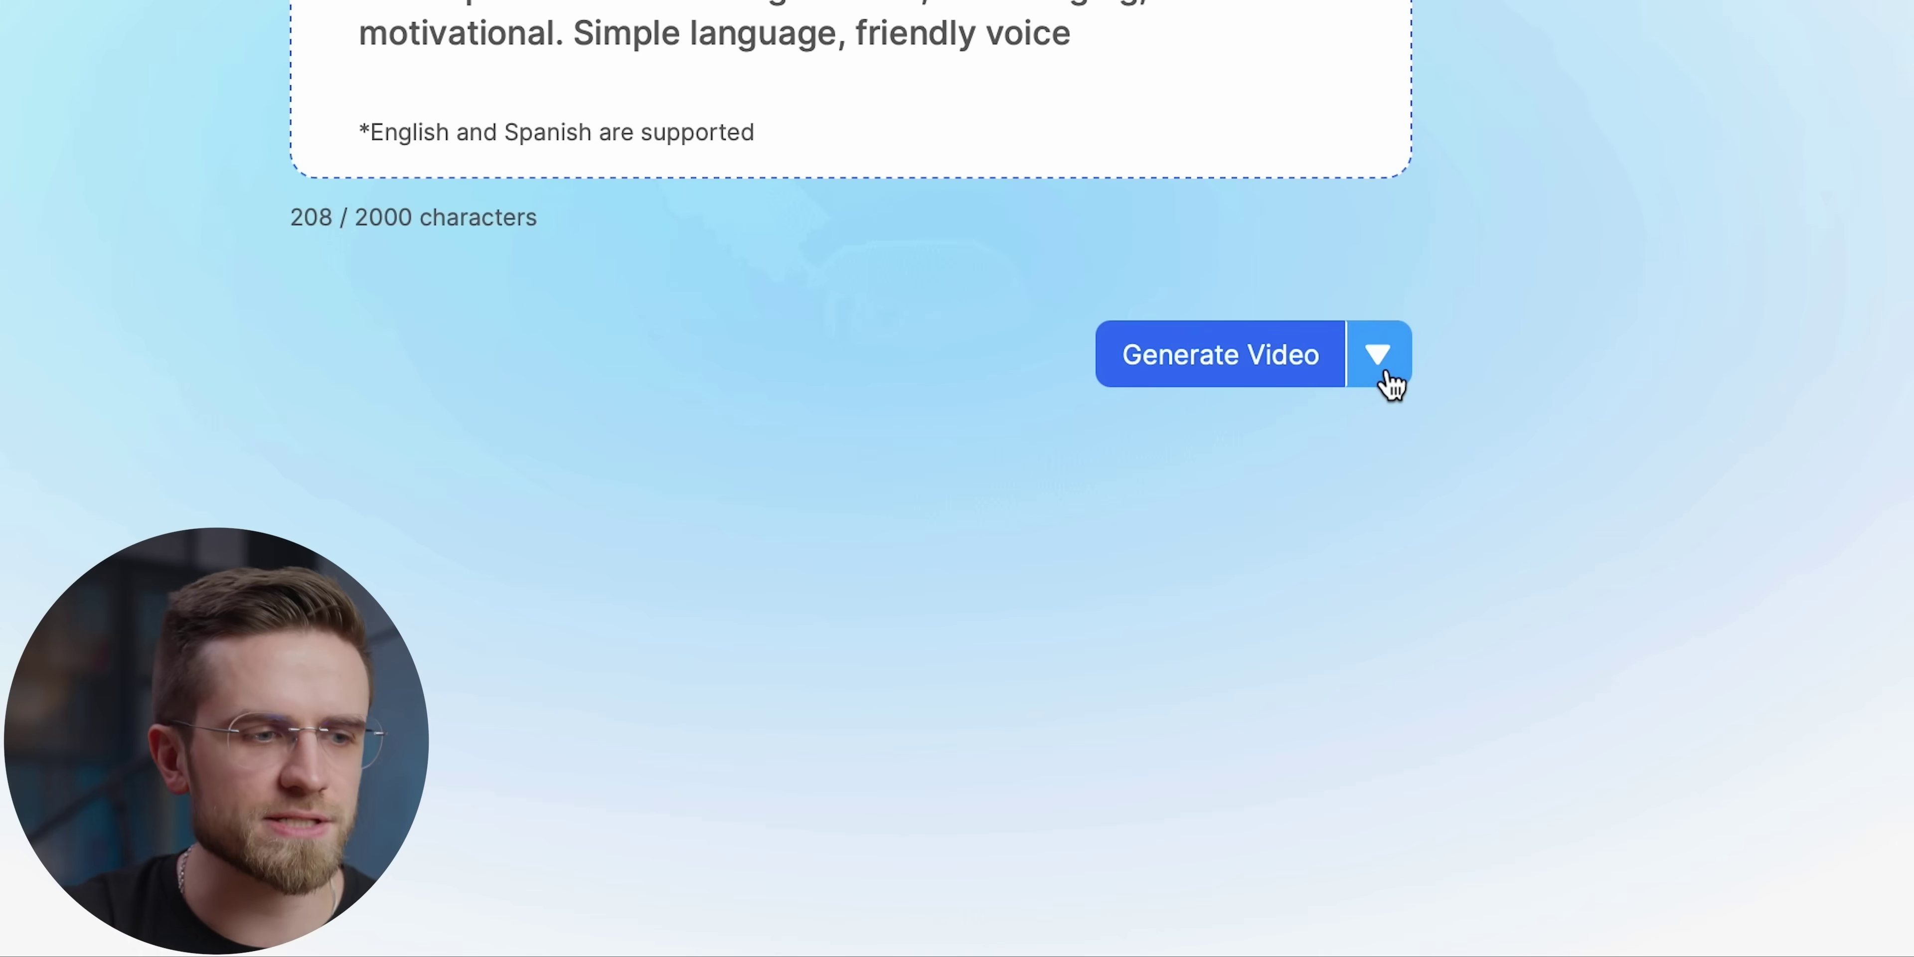
# Step: Check the footage sources, jump to the 0:09 script line, pause the preview, and enter scene editing
pyautogui.click(1384, 797)
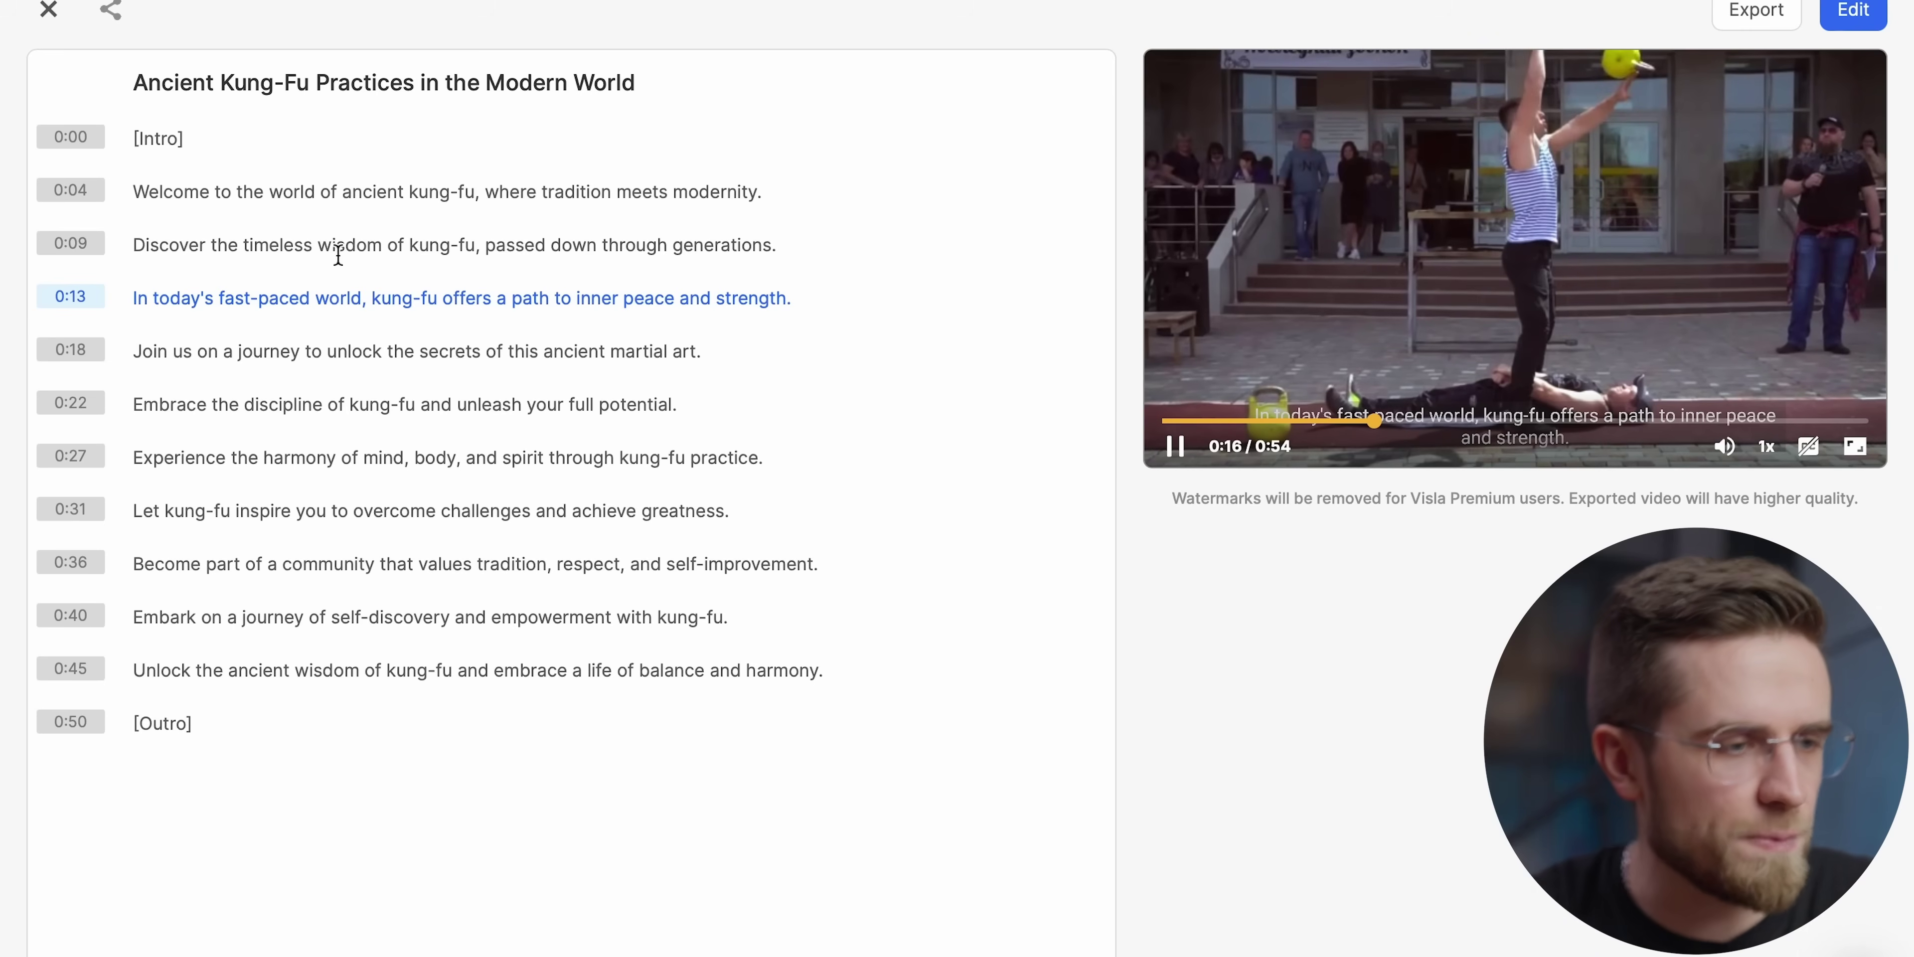
pyautogui.click(74, 256)
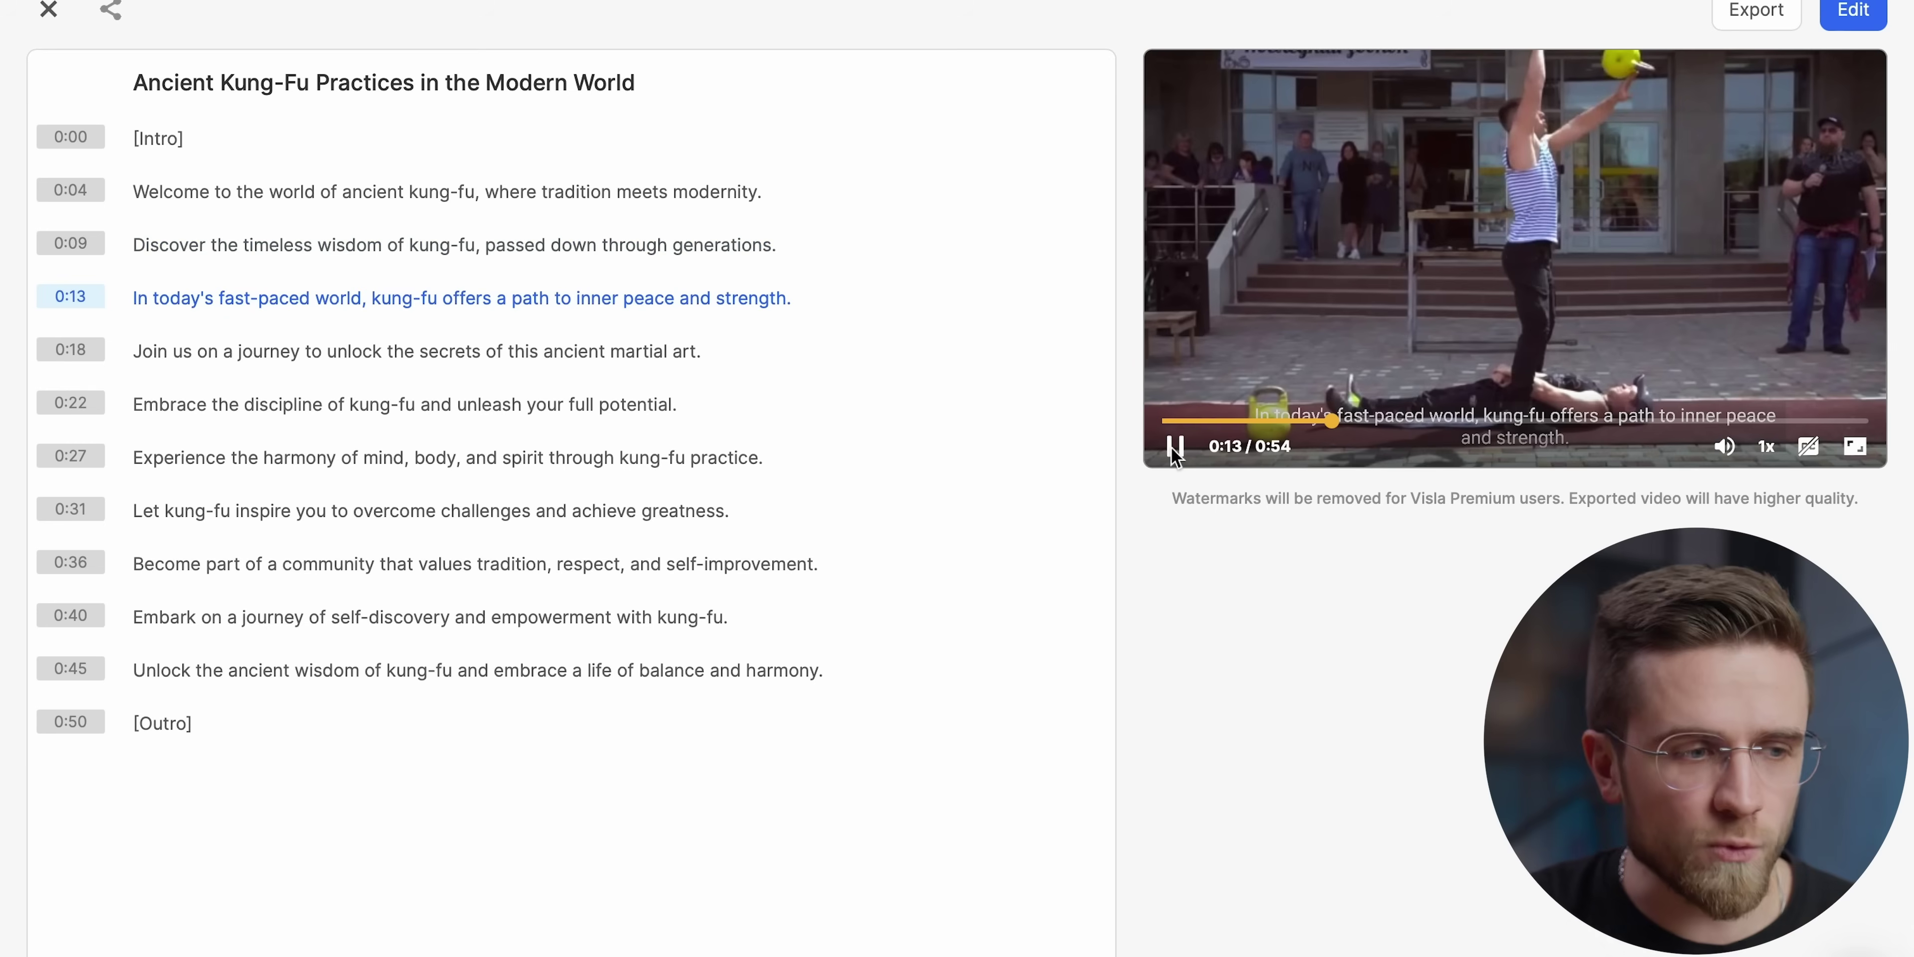
pyautogui.click(1174, 446)
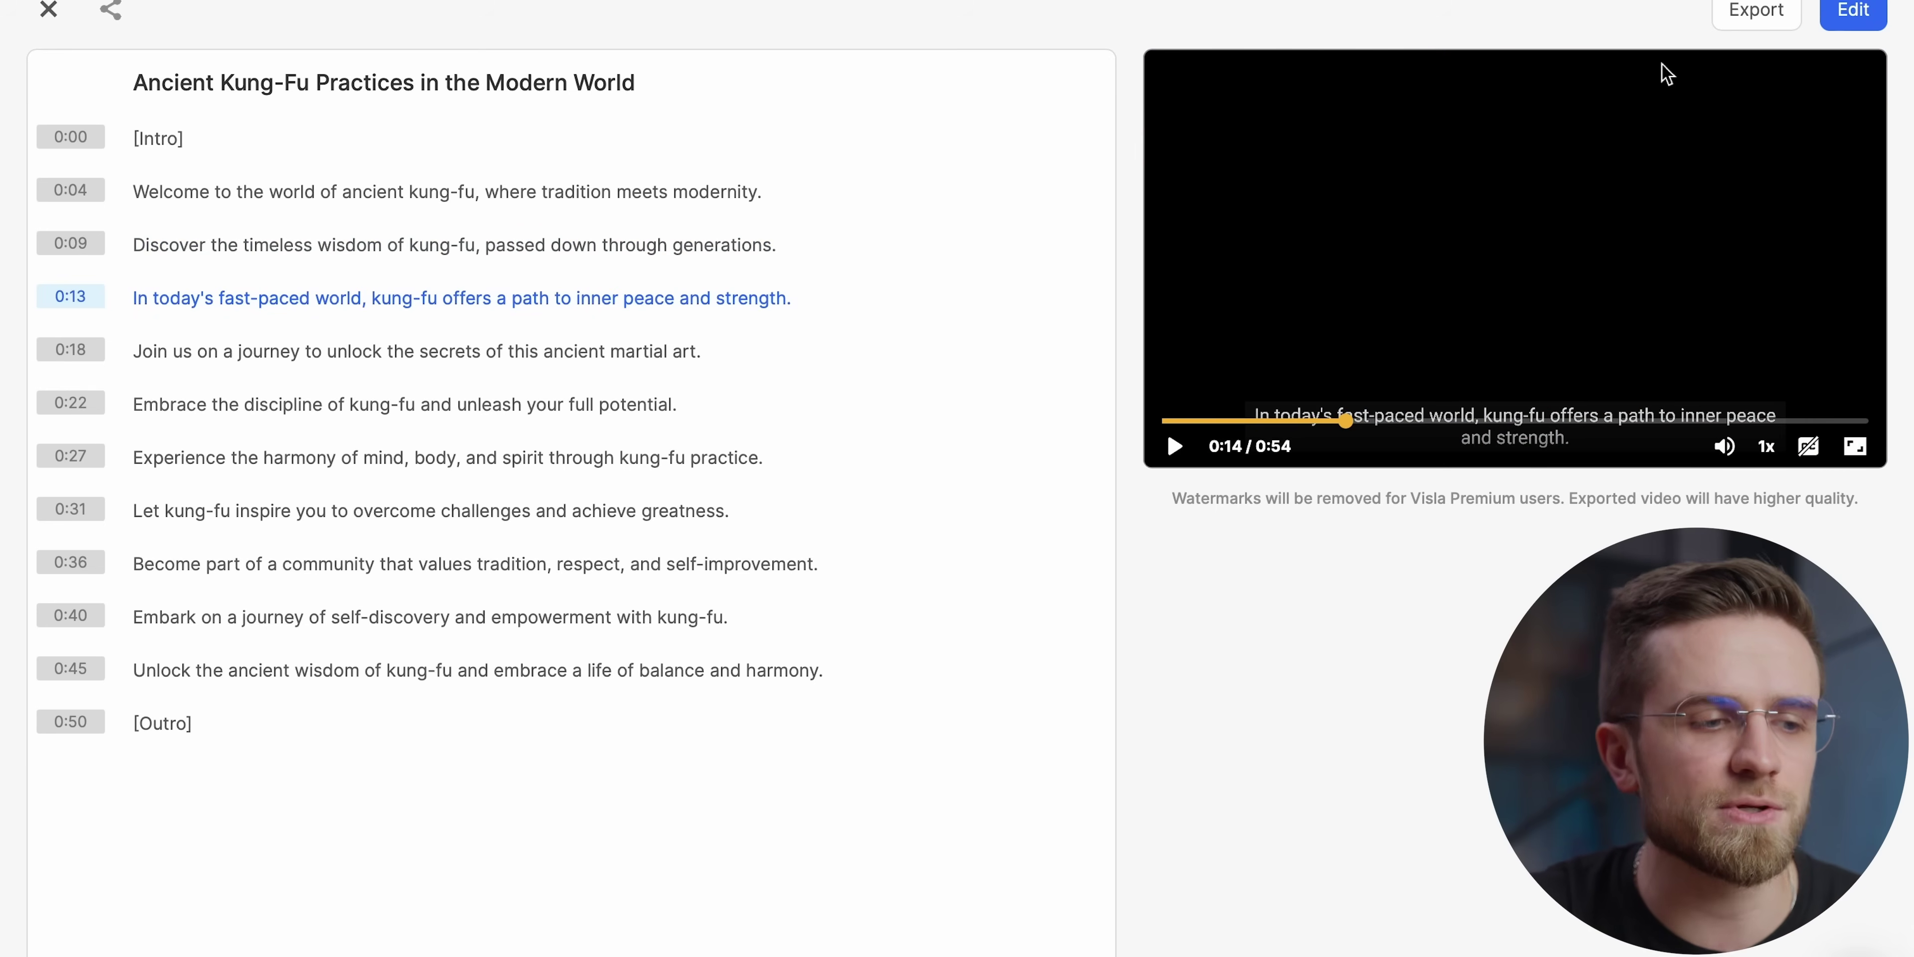
pyautogui.click(1849, 15)
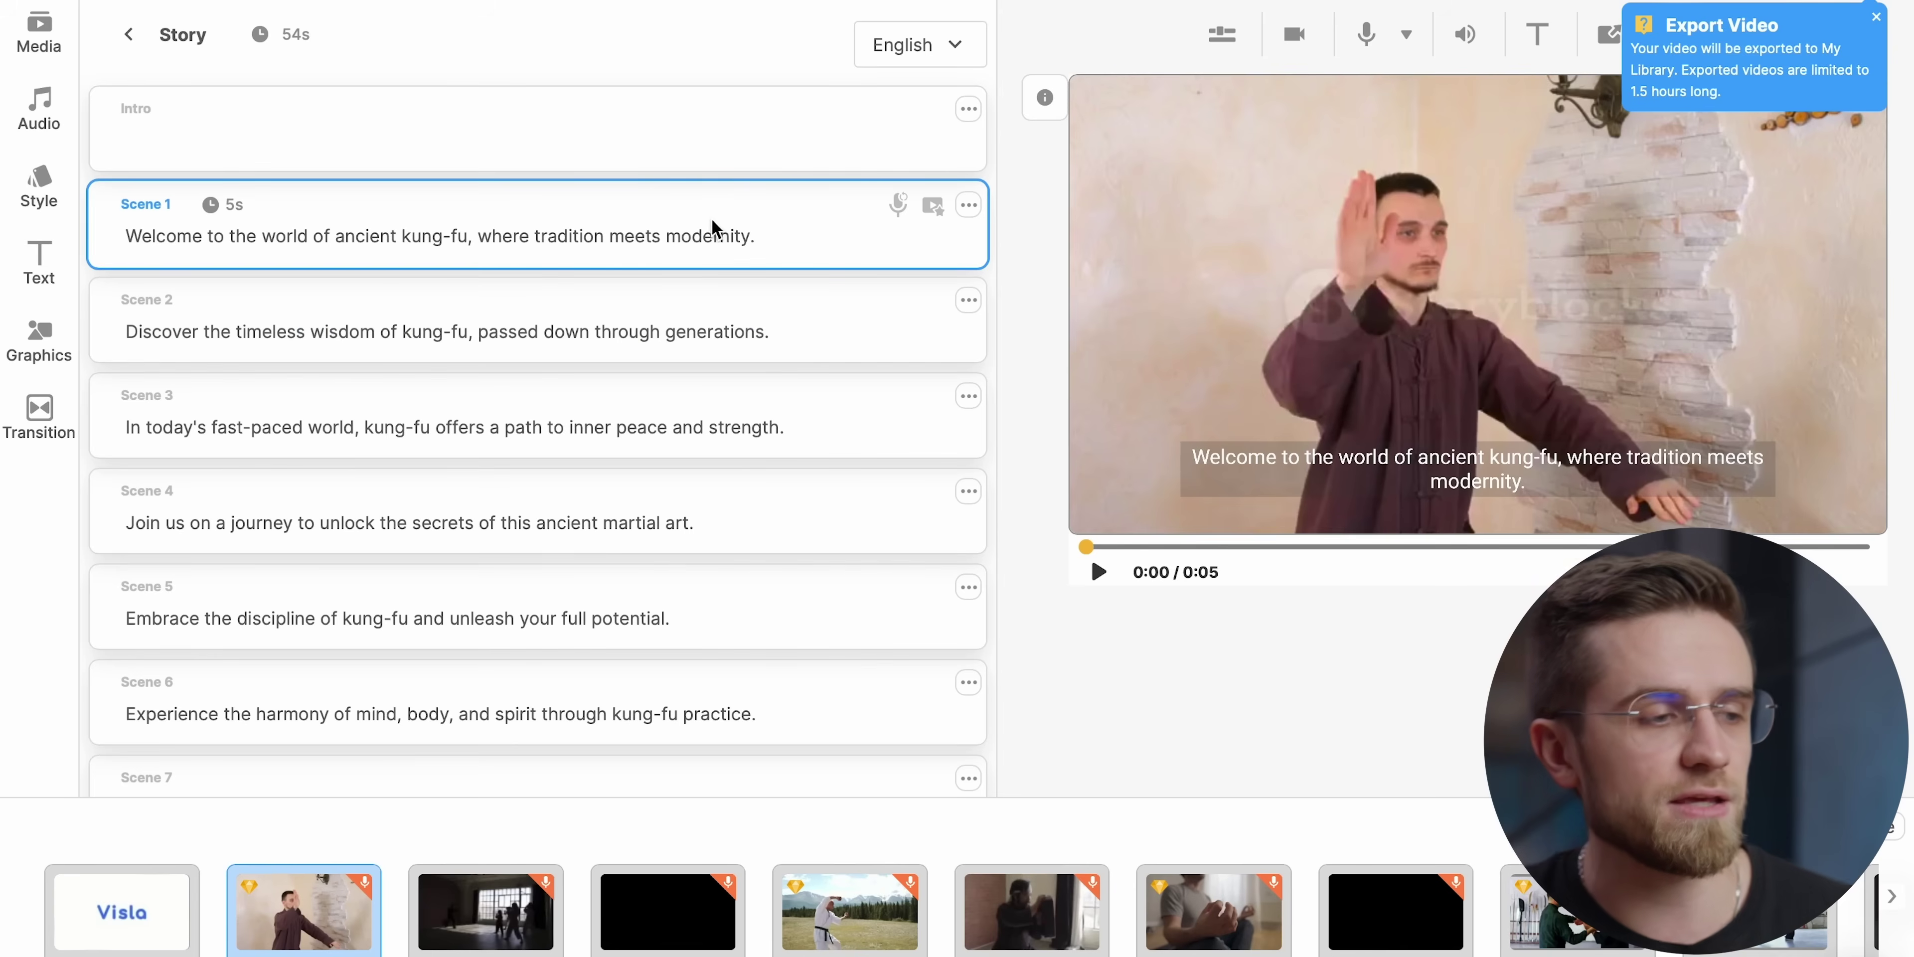
# Step: Set Scene 1 and Scene 2 to 6 seconds each
pyautogui.click(233, 203)
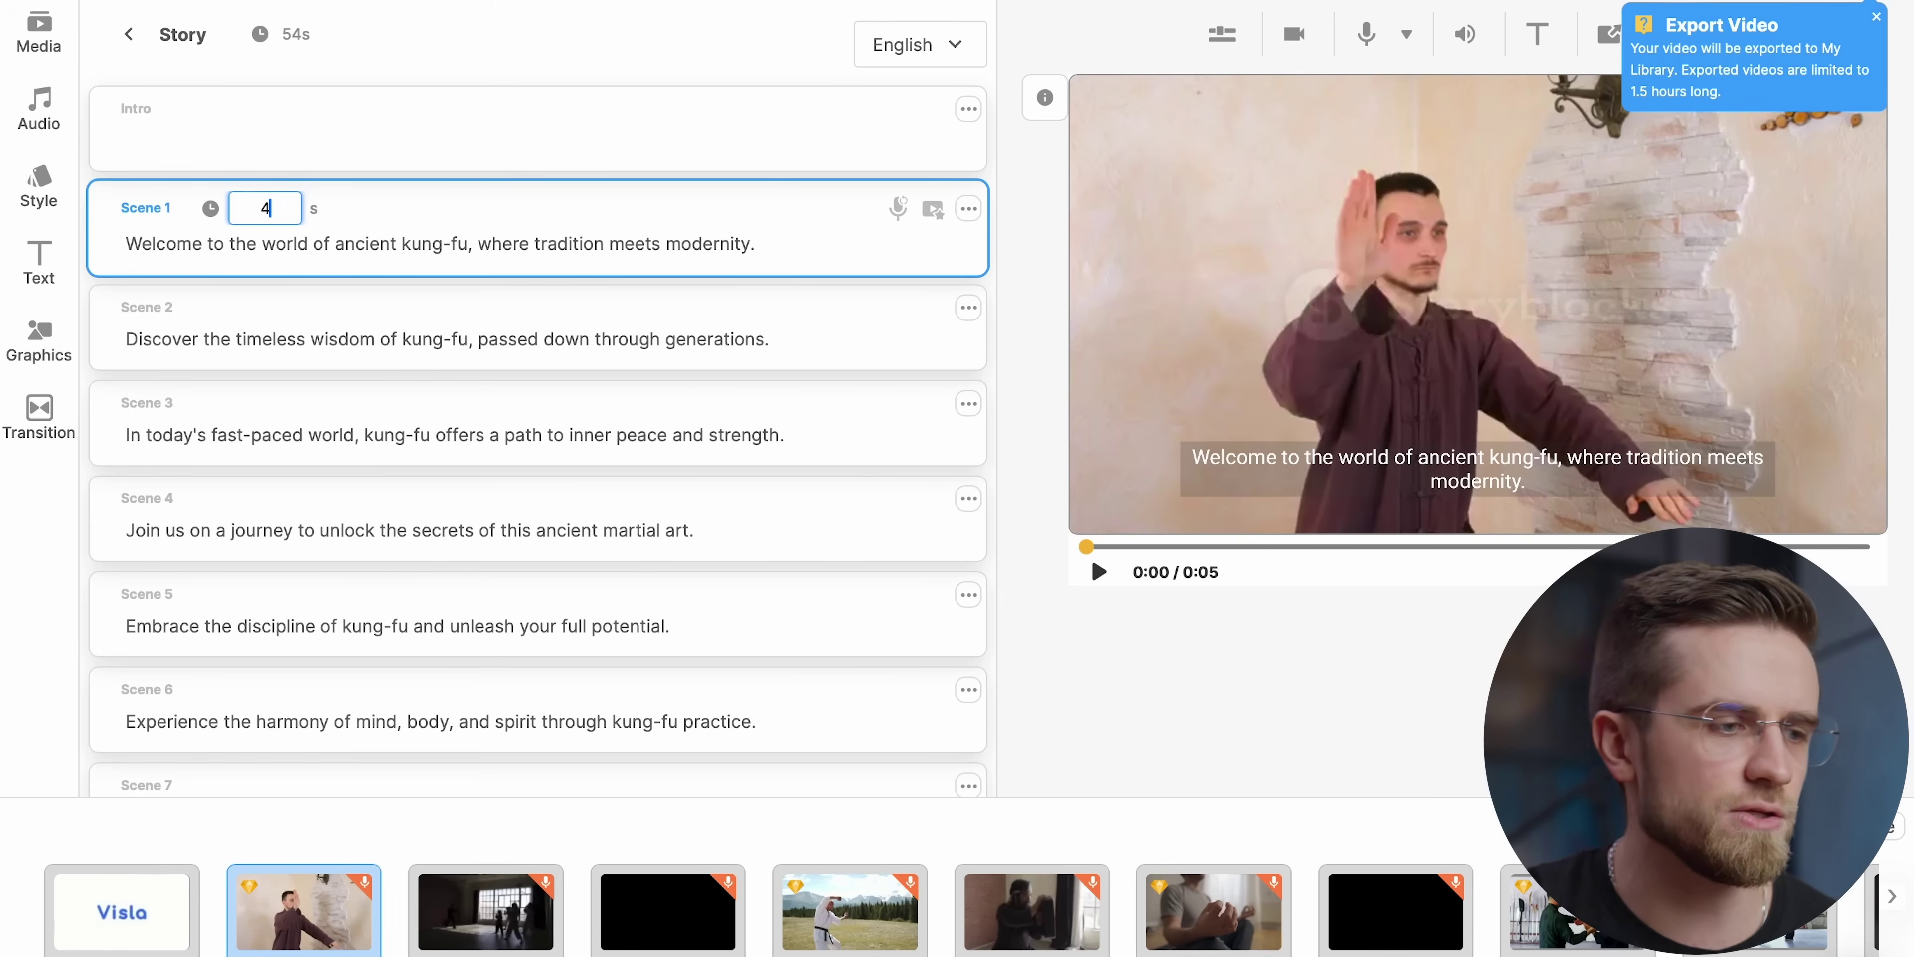
pyautogui.write('6')
pyautogui.press('Return')
pyautogui.click(165, 301)
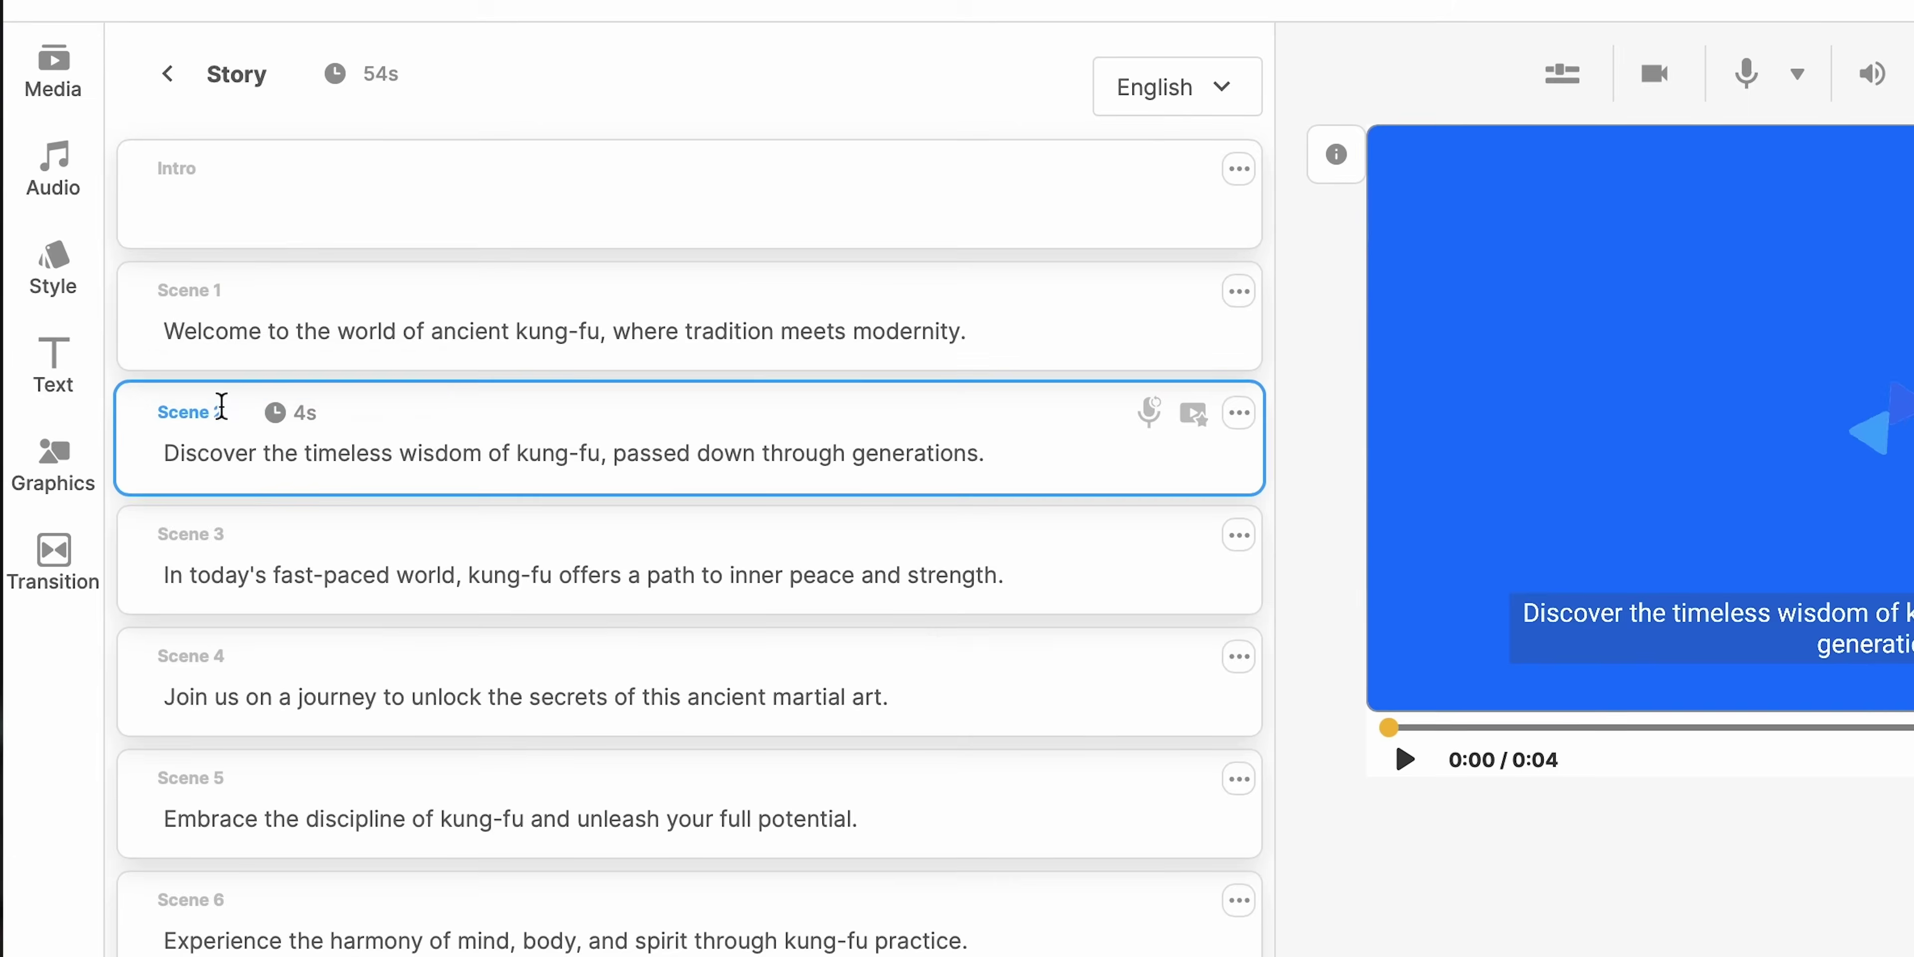
pyautogui.click(249, 232)
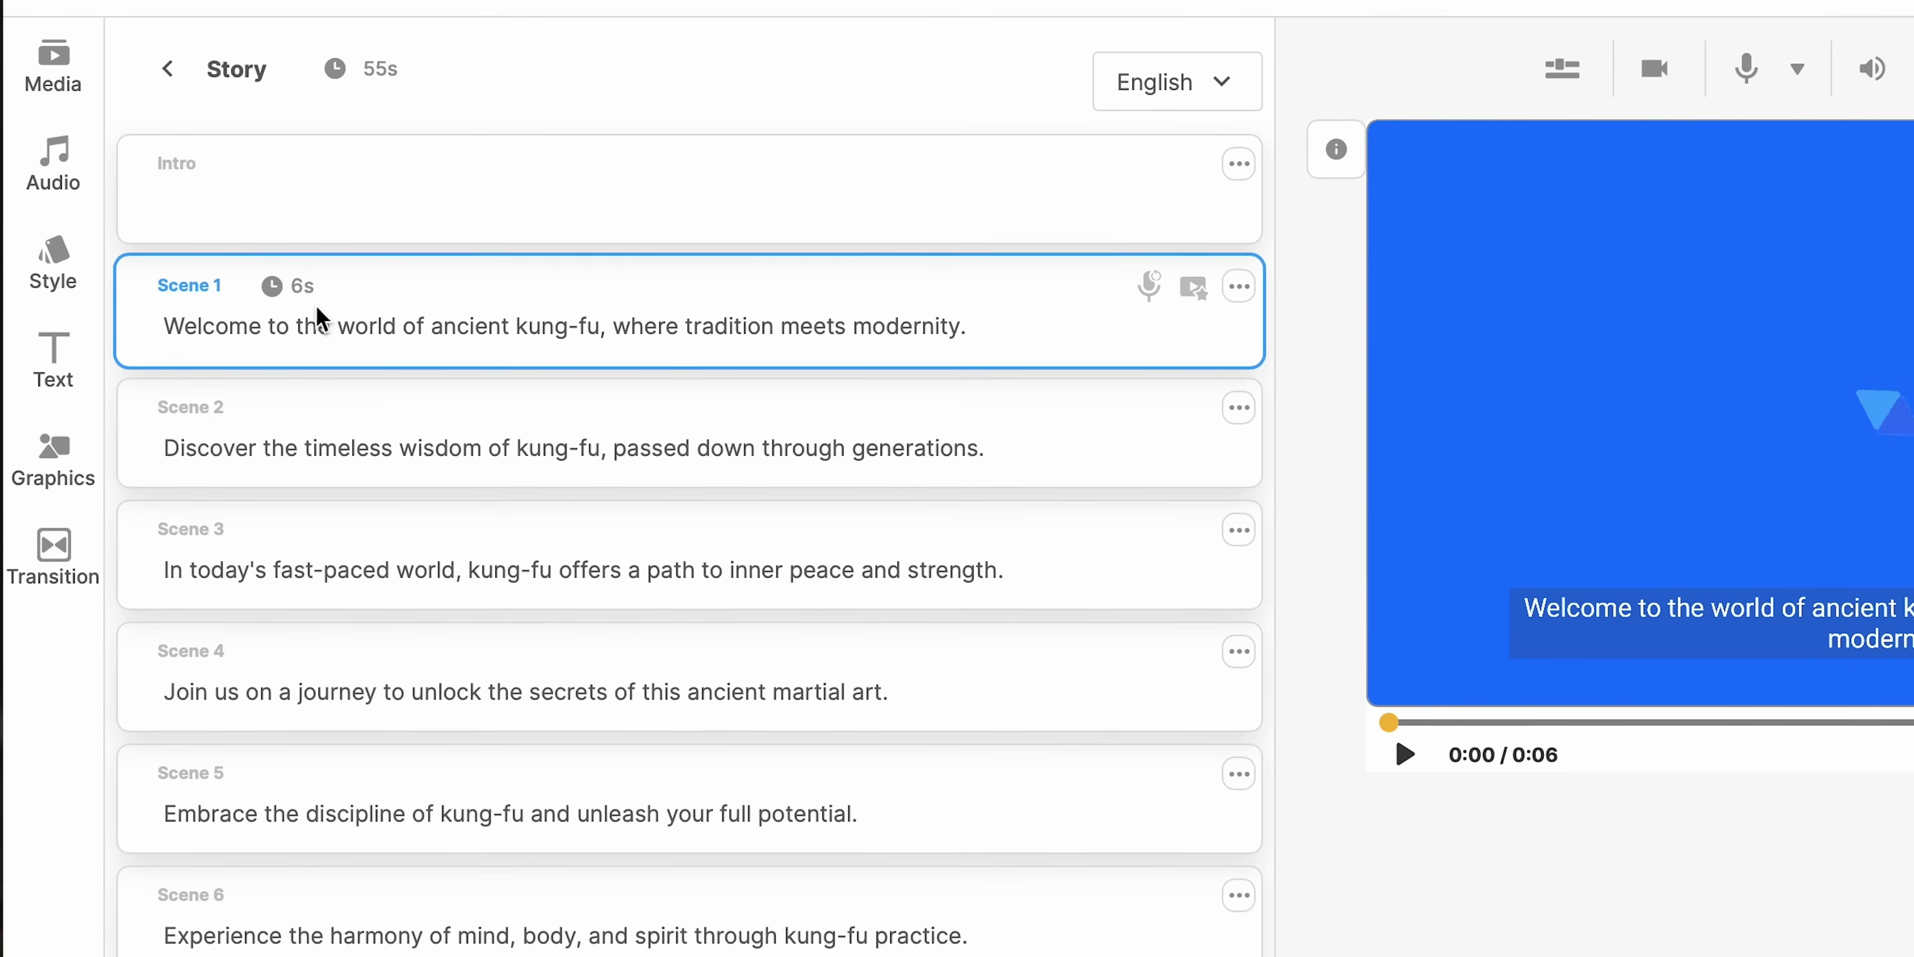
pyautogui.click(307, 414)
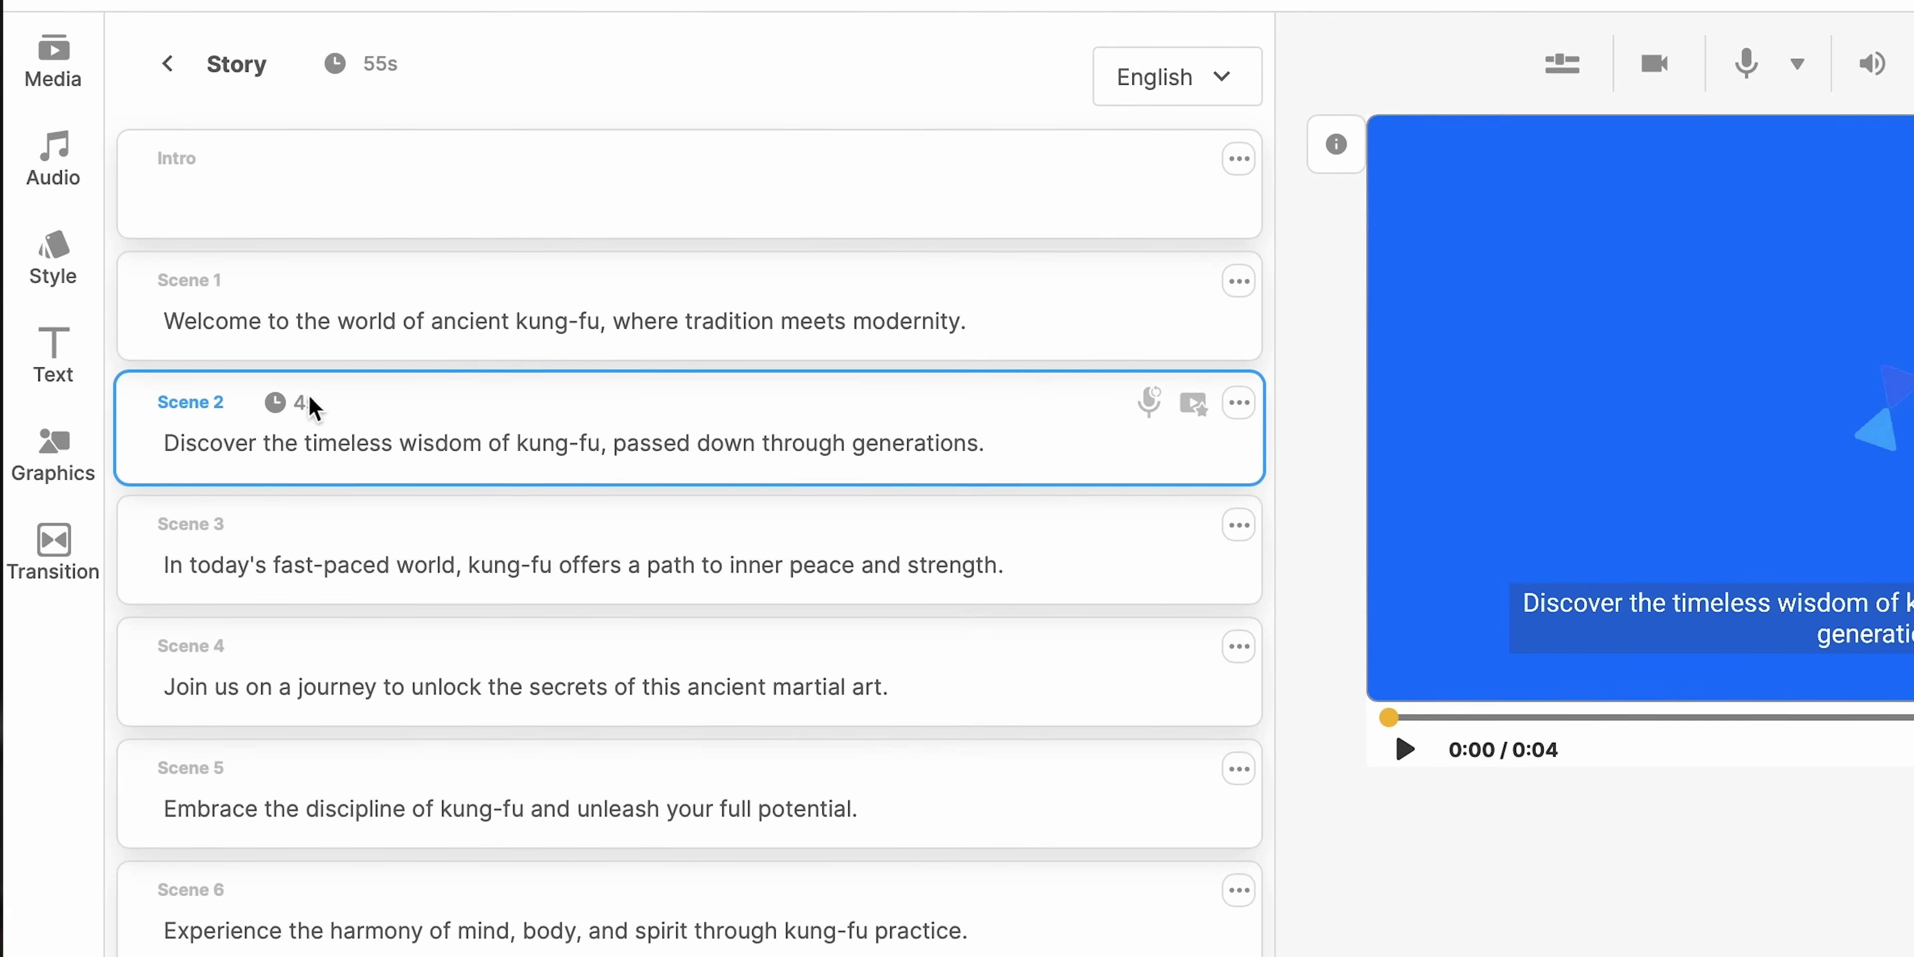
pyautogui.click(309, 411)
pyautogui.doubleClick(304, 392)
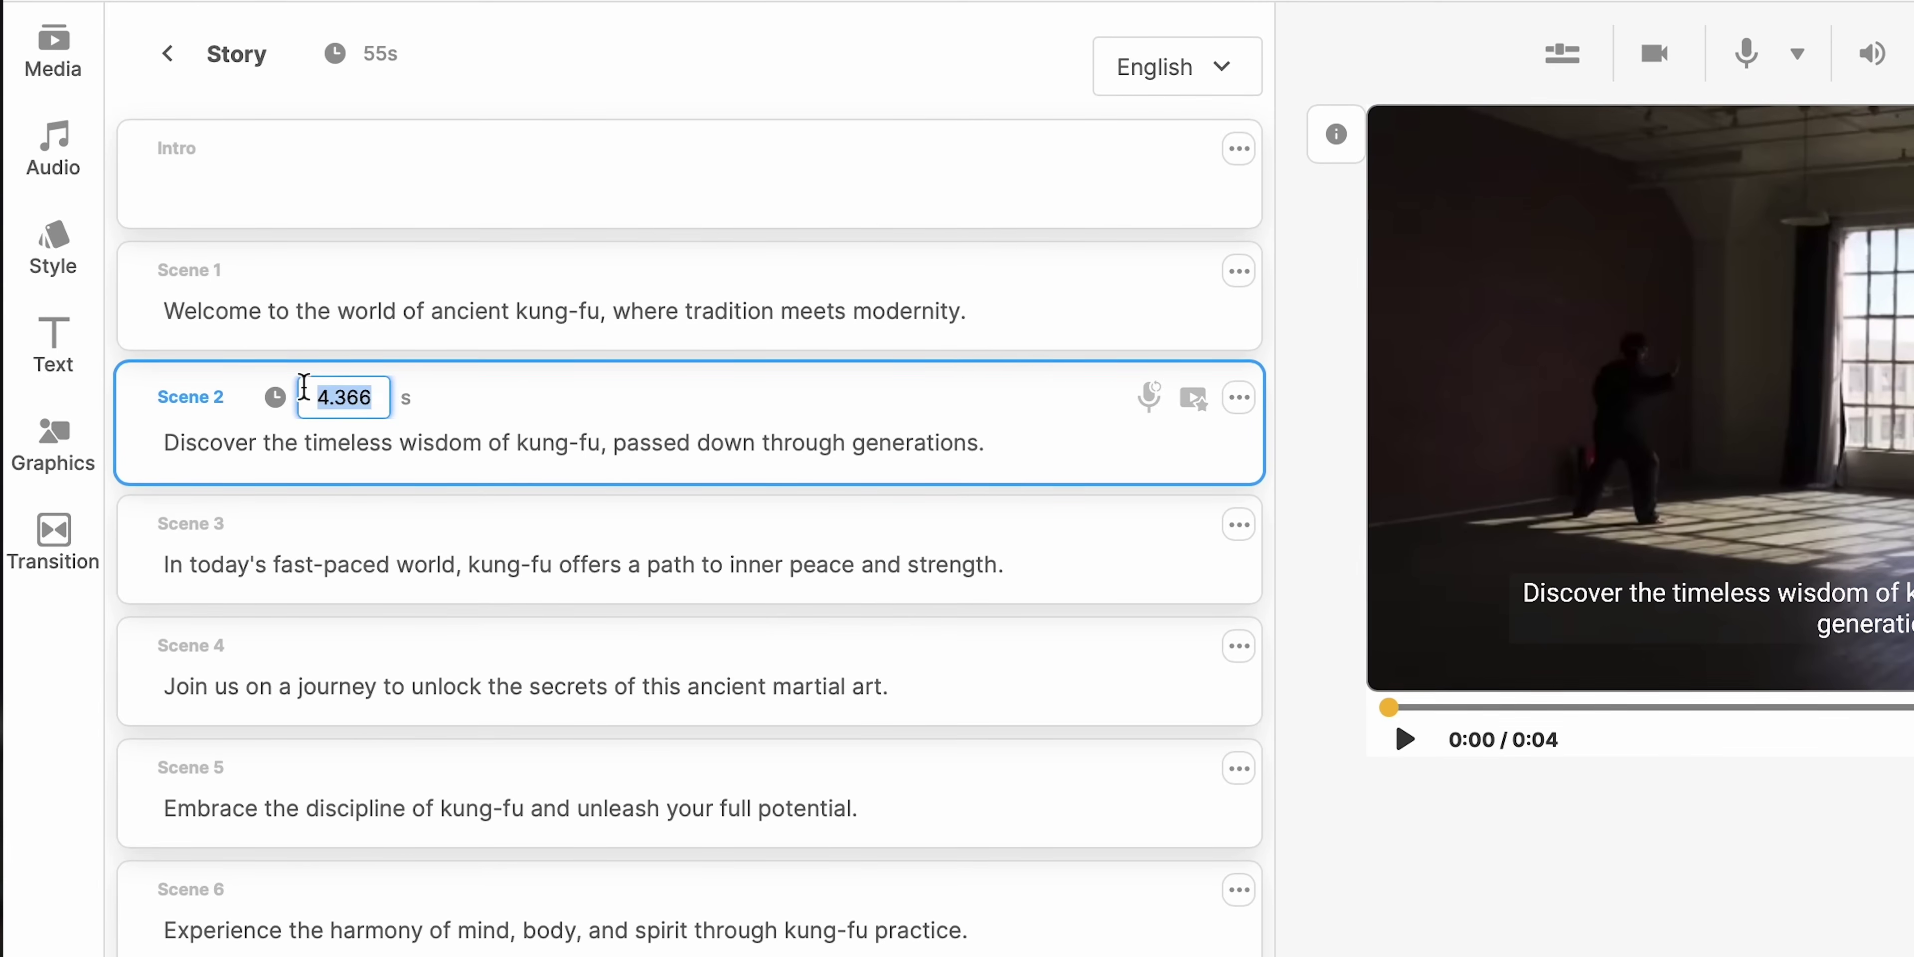
pyautogui.write('6')
pyautogui.press('Return')
# Step: Make Scene 3 the active scene and play its preview
pyautogui.click(290, 505)
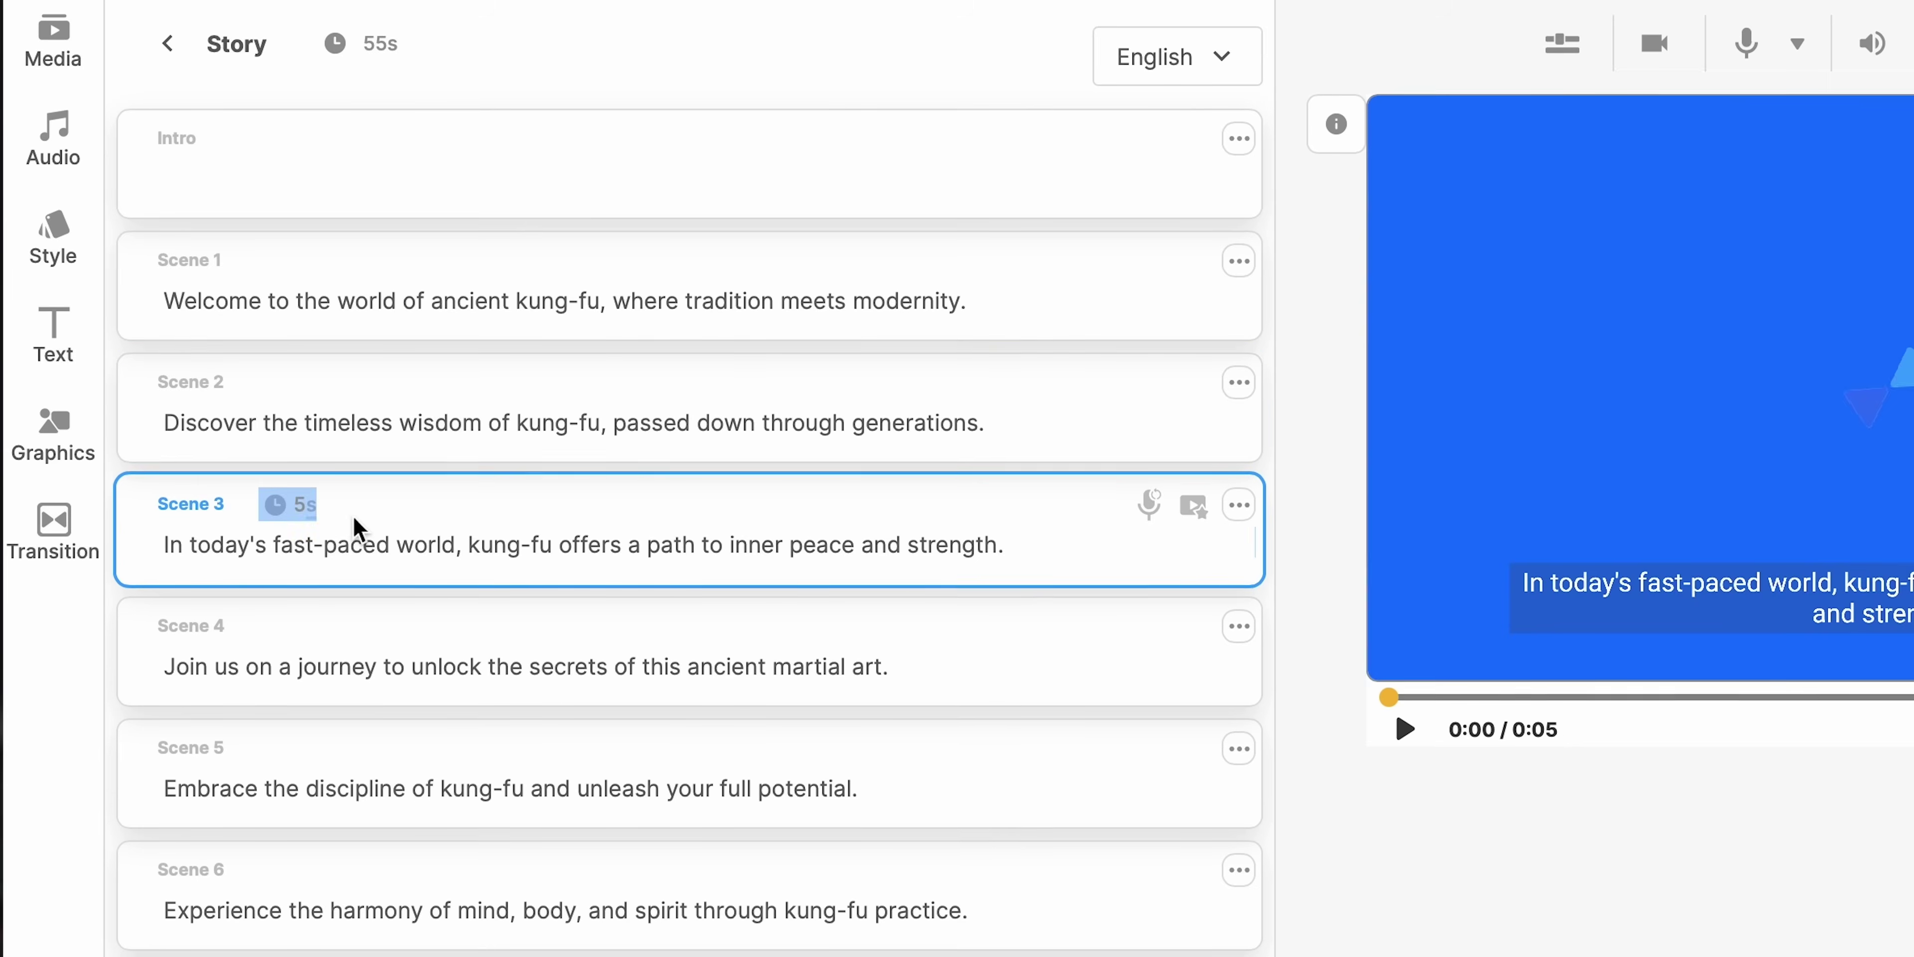
pyautogui.click(288, 512)
pyautogui.click(306, 501)
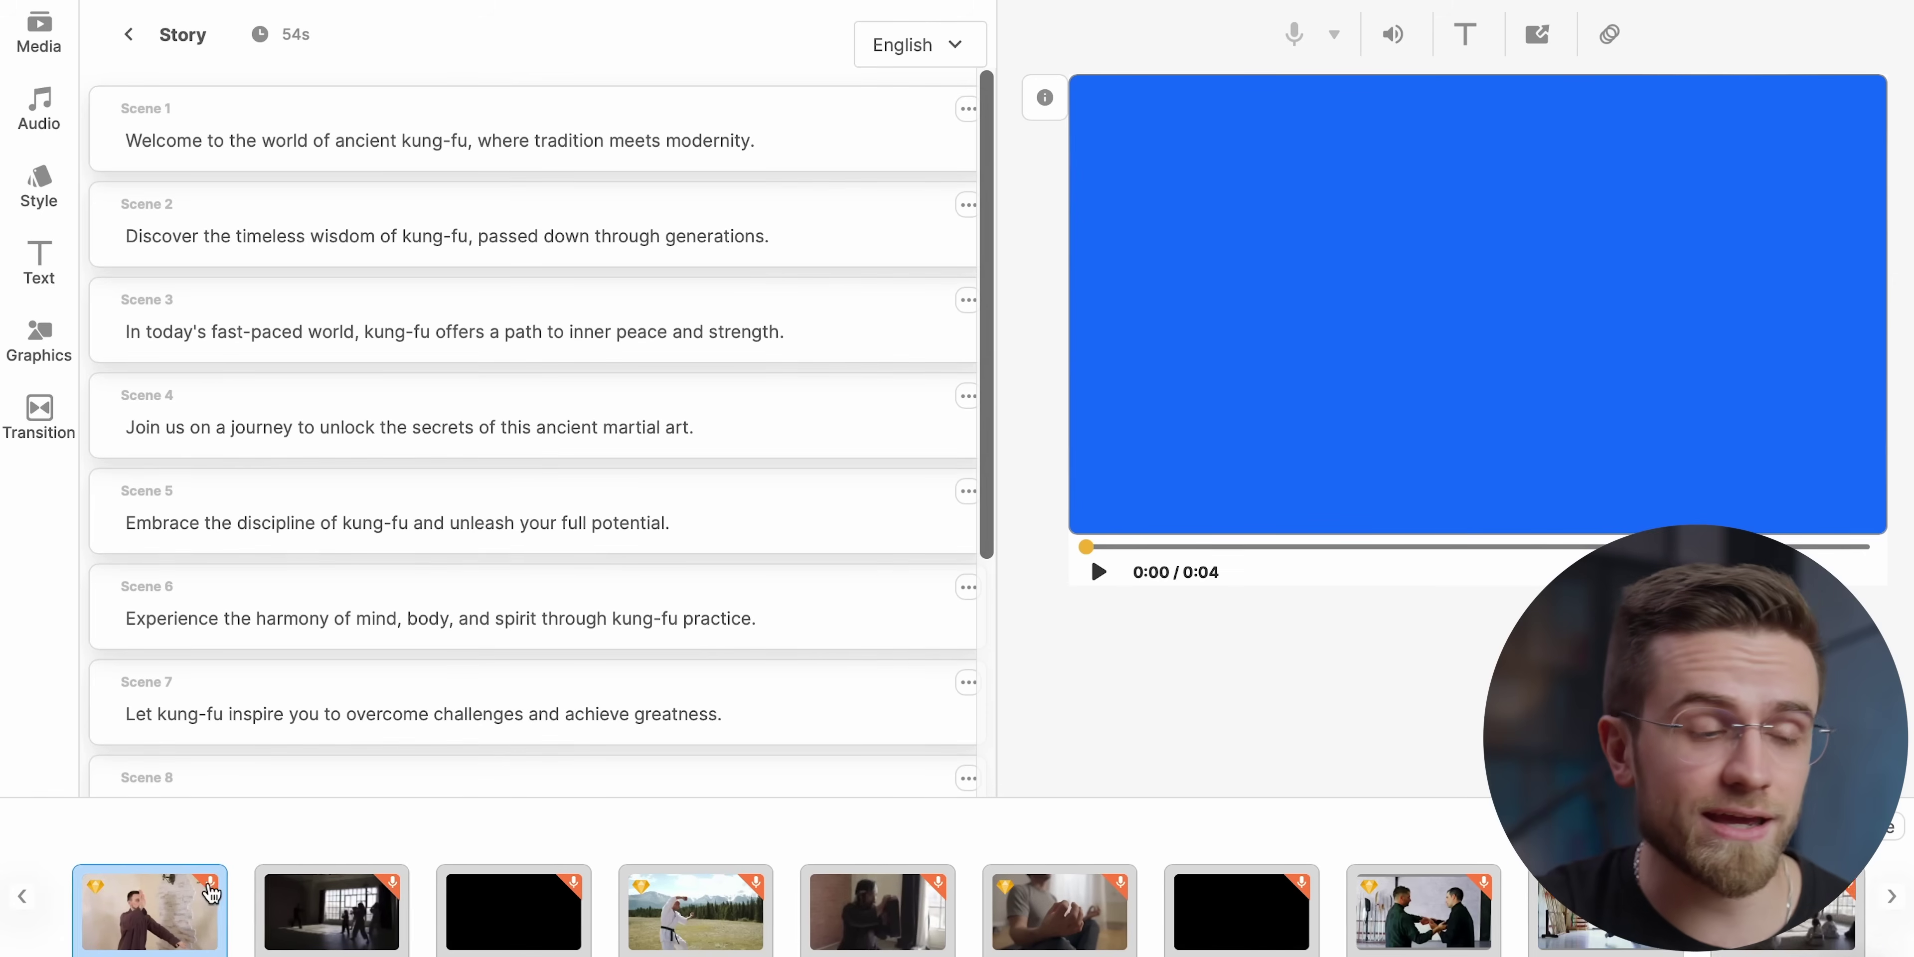
pyautogui.hscroll(1, 132, 942)
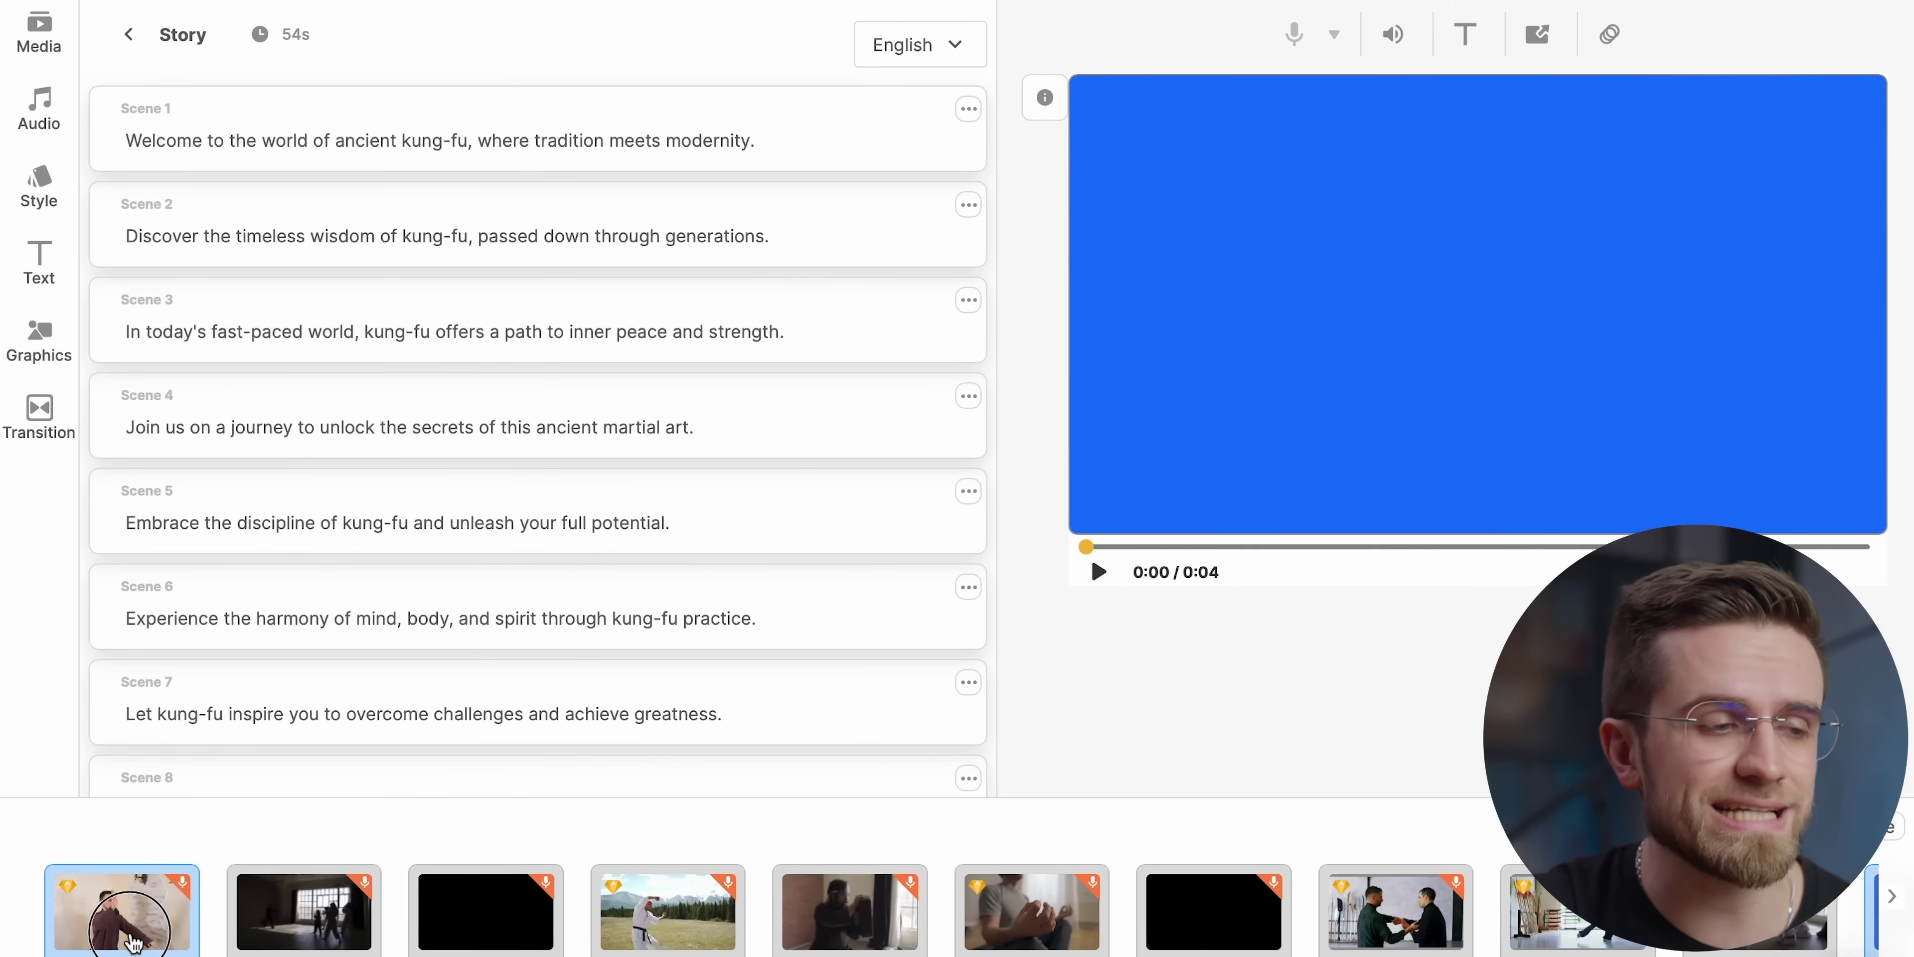
pyautogui.hscroll(5, 497, 929)
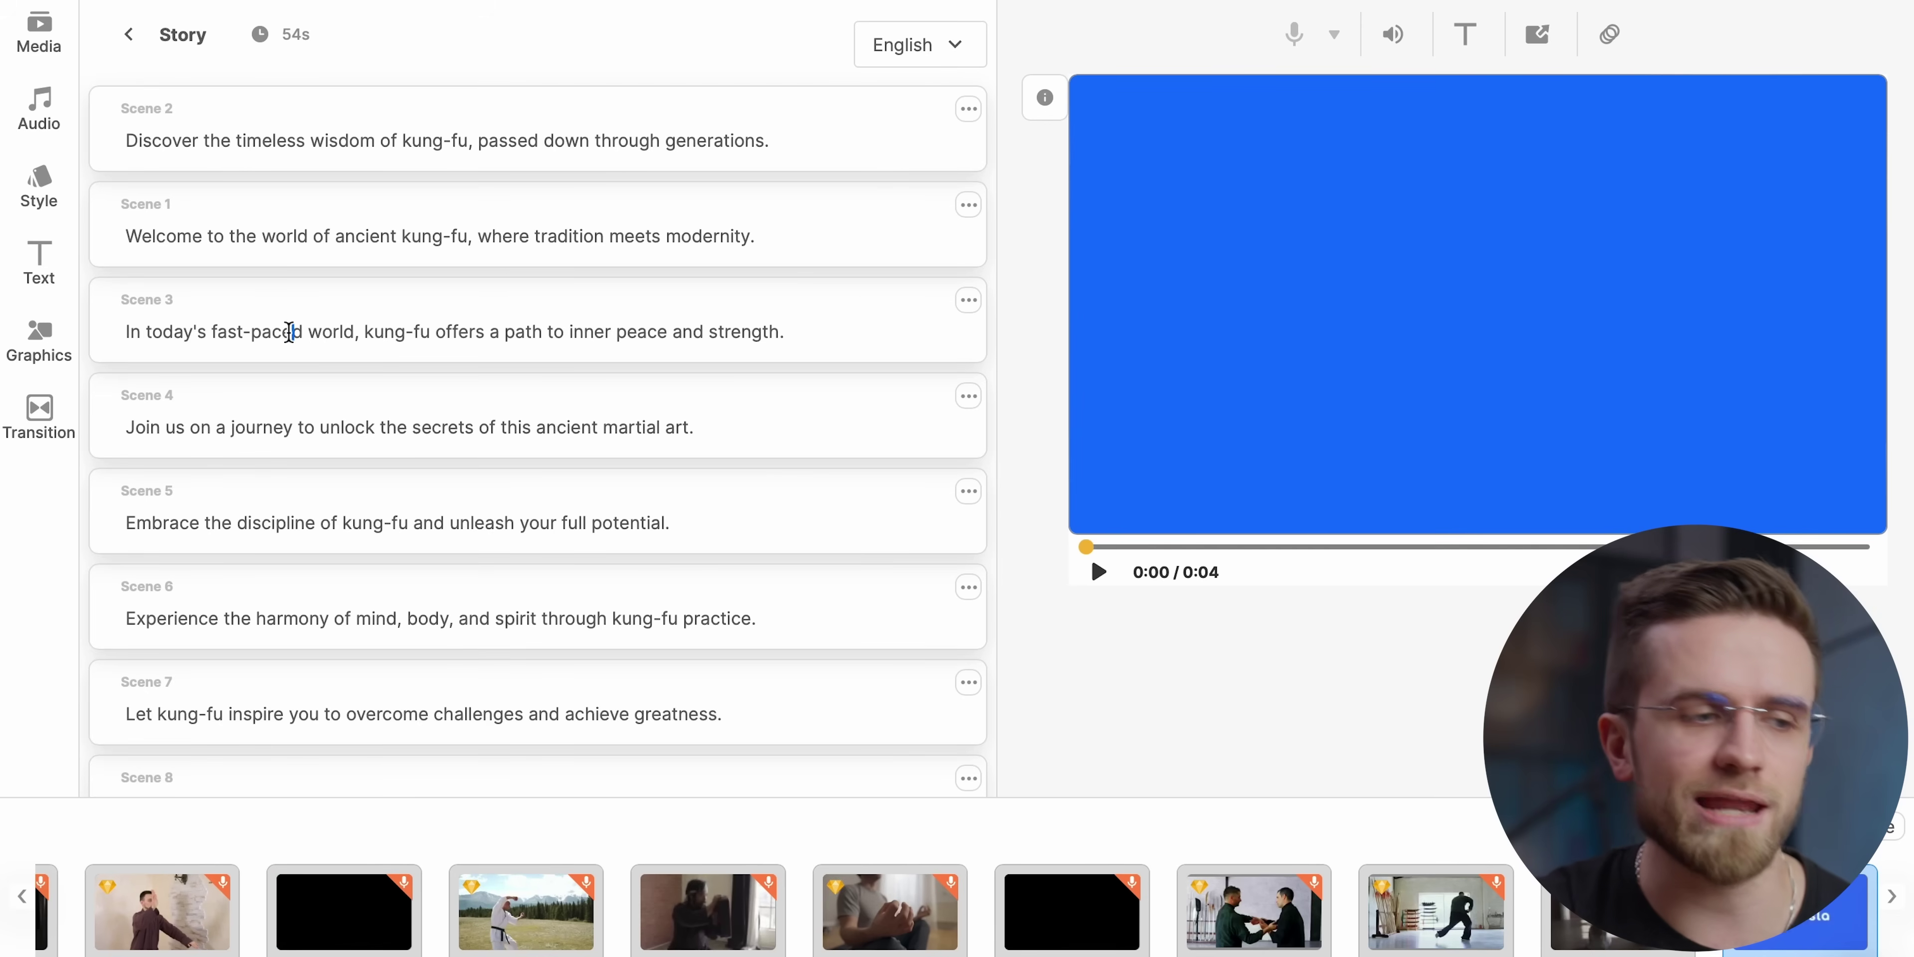
pyautogui.doubleClick(290, 329)
pyautogui.click(1094, 573)
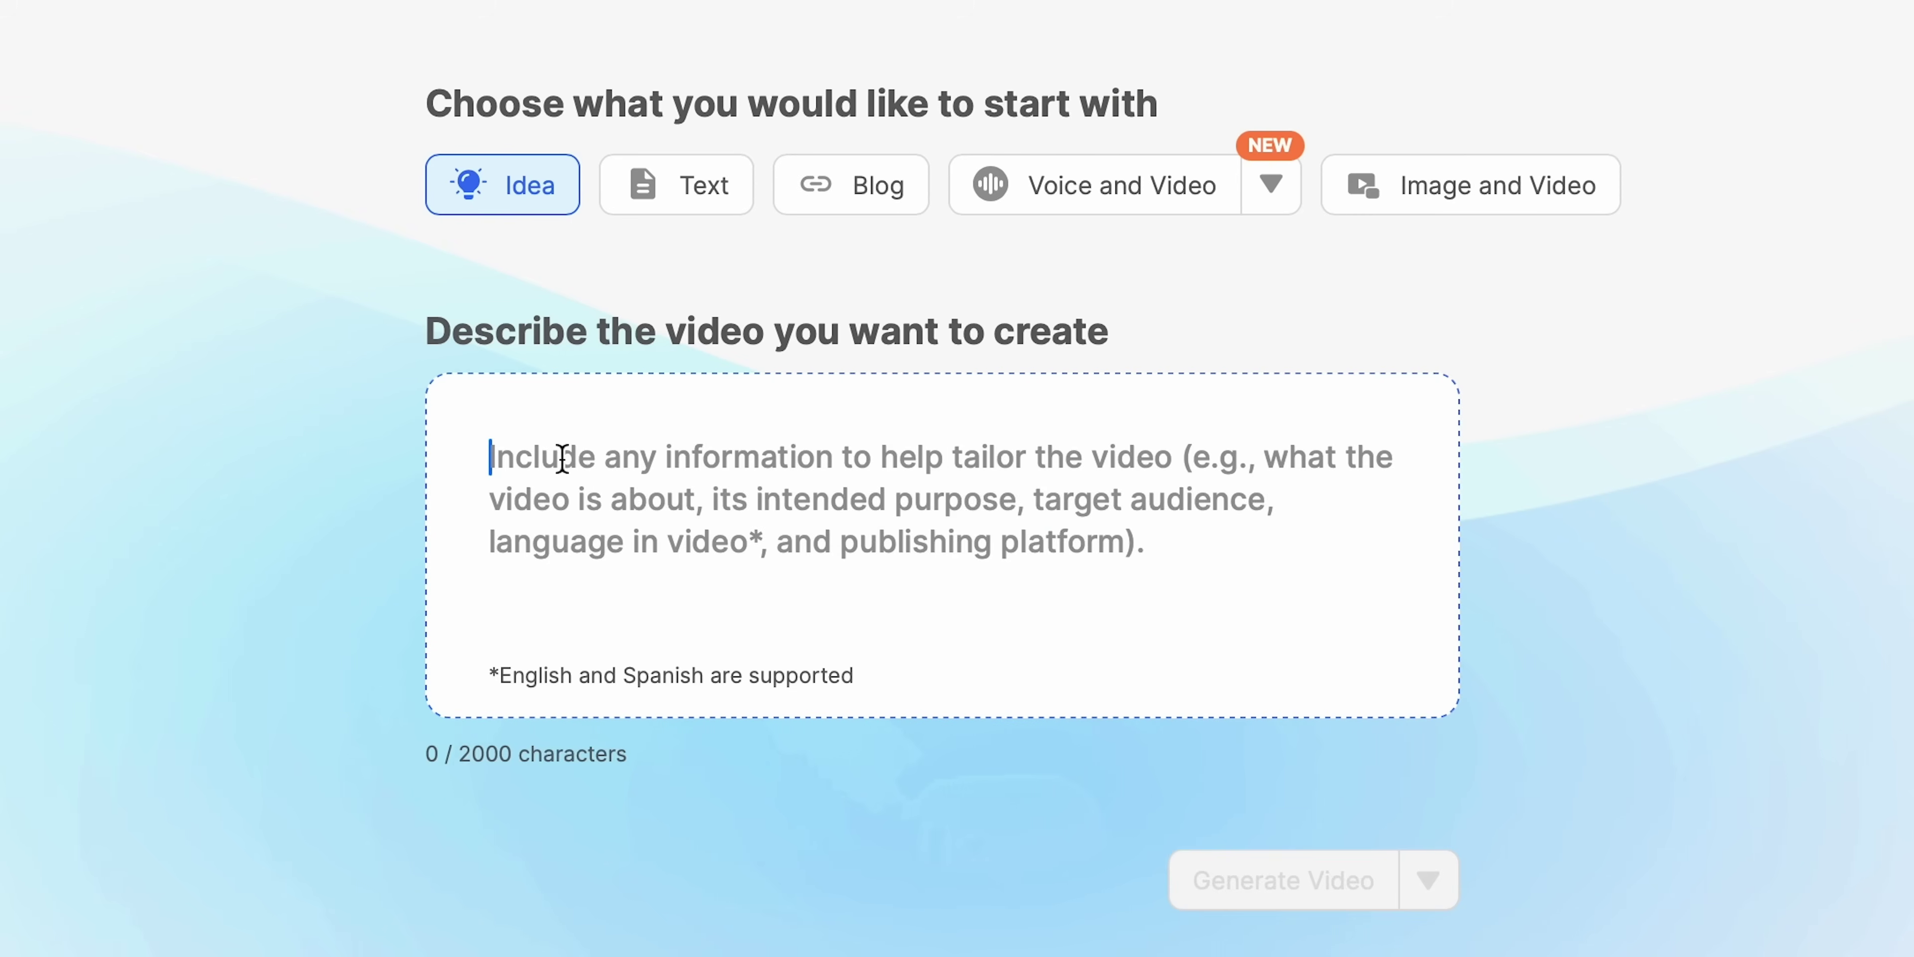
# Step: Enter '1-' into the video description box
pyautogui.write('1-')
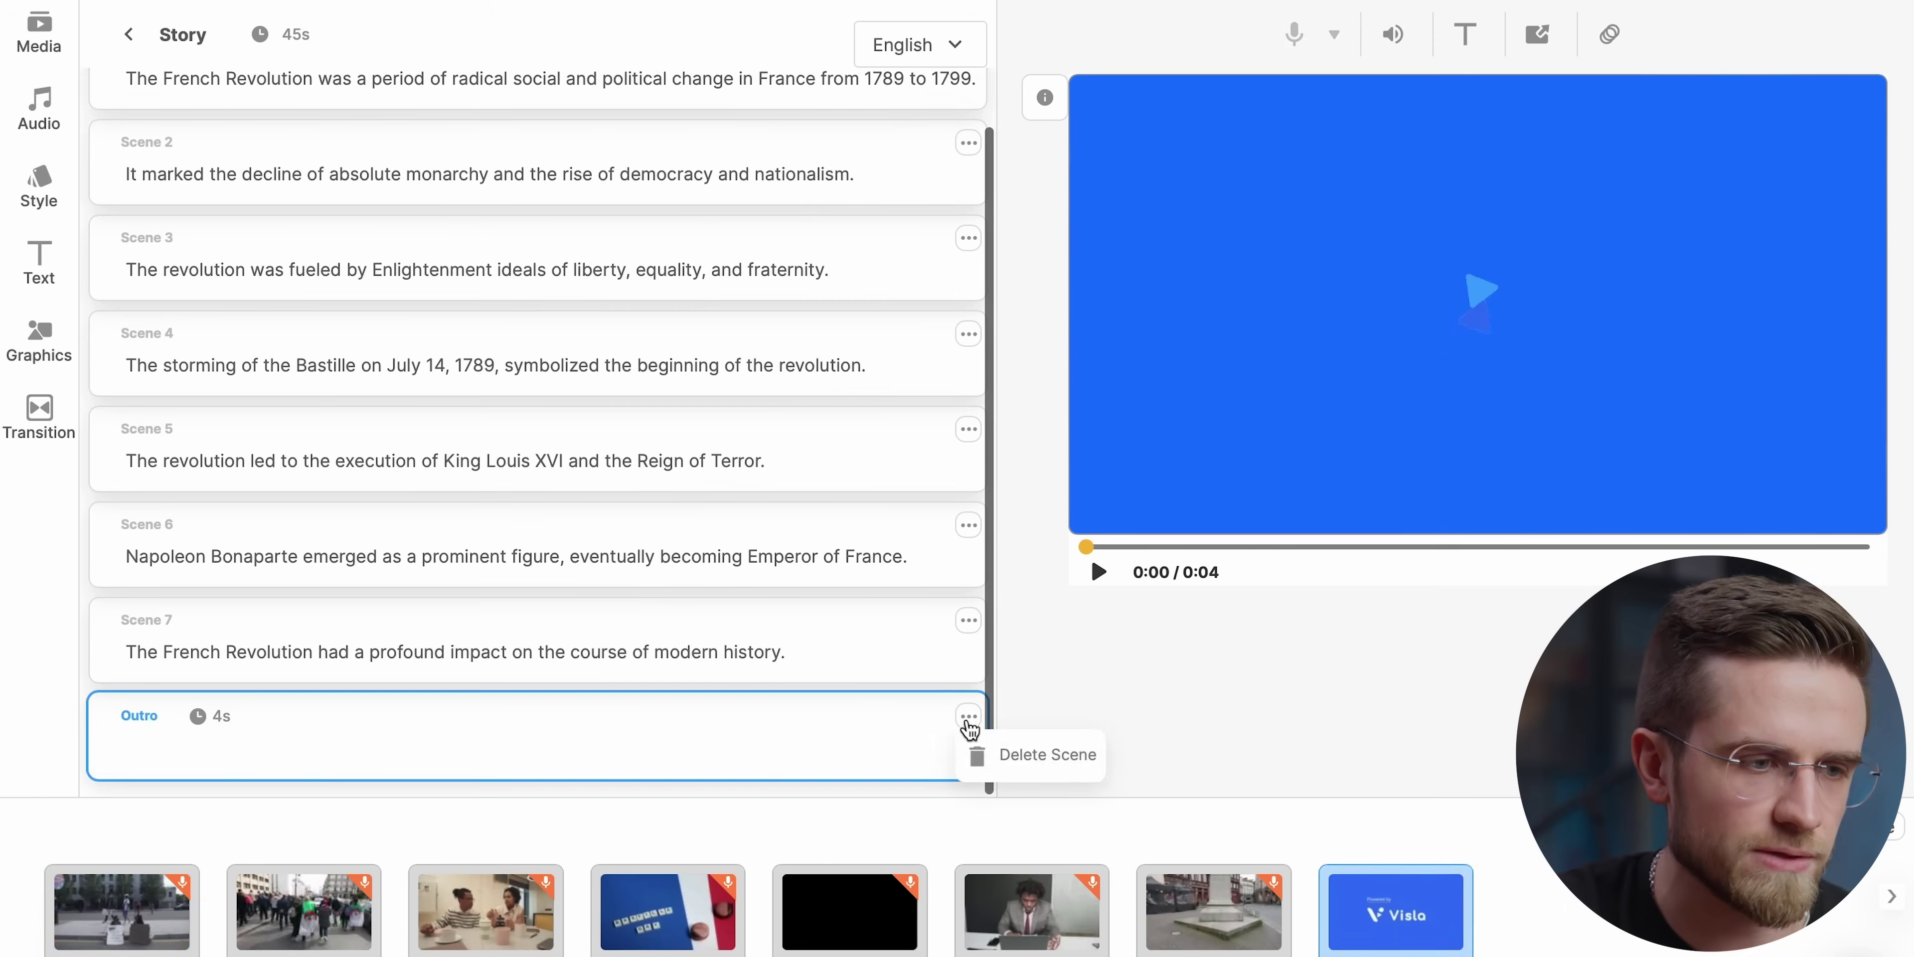
# Step: Delete the last scene and look over the voice-over and background music options
pyautogui.click(1018, 751)
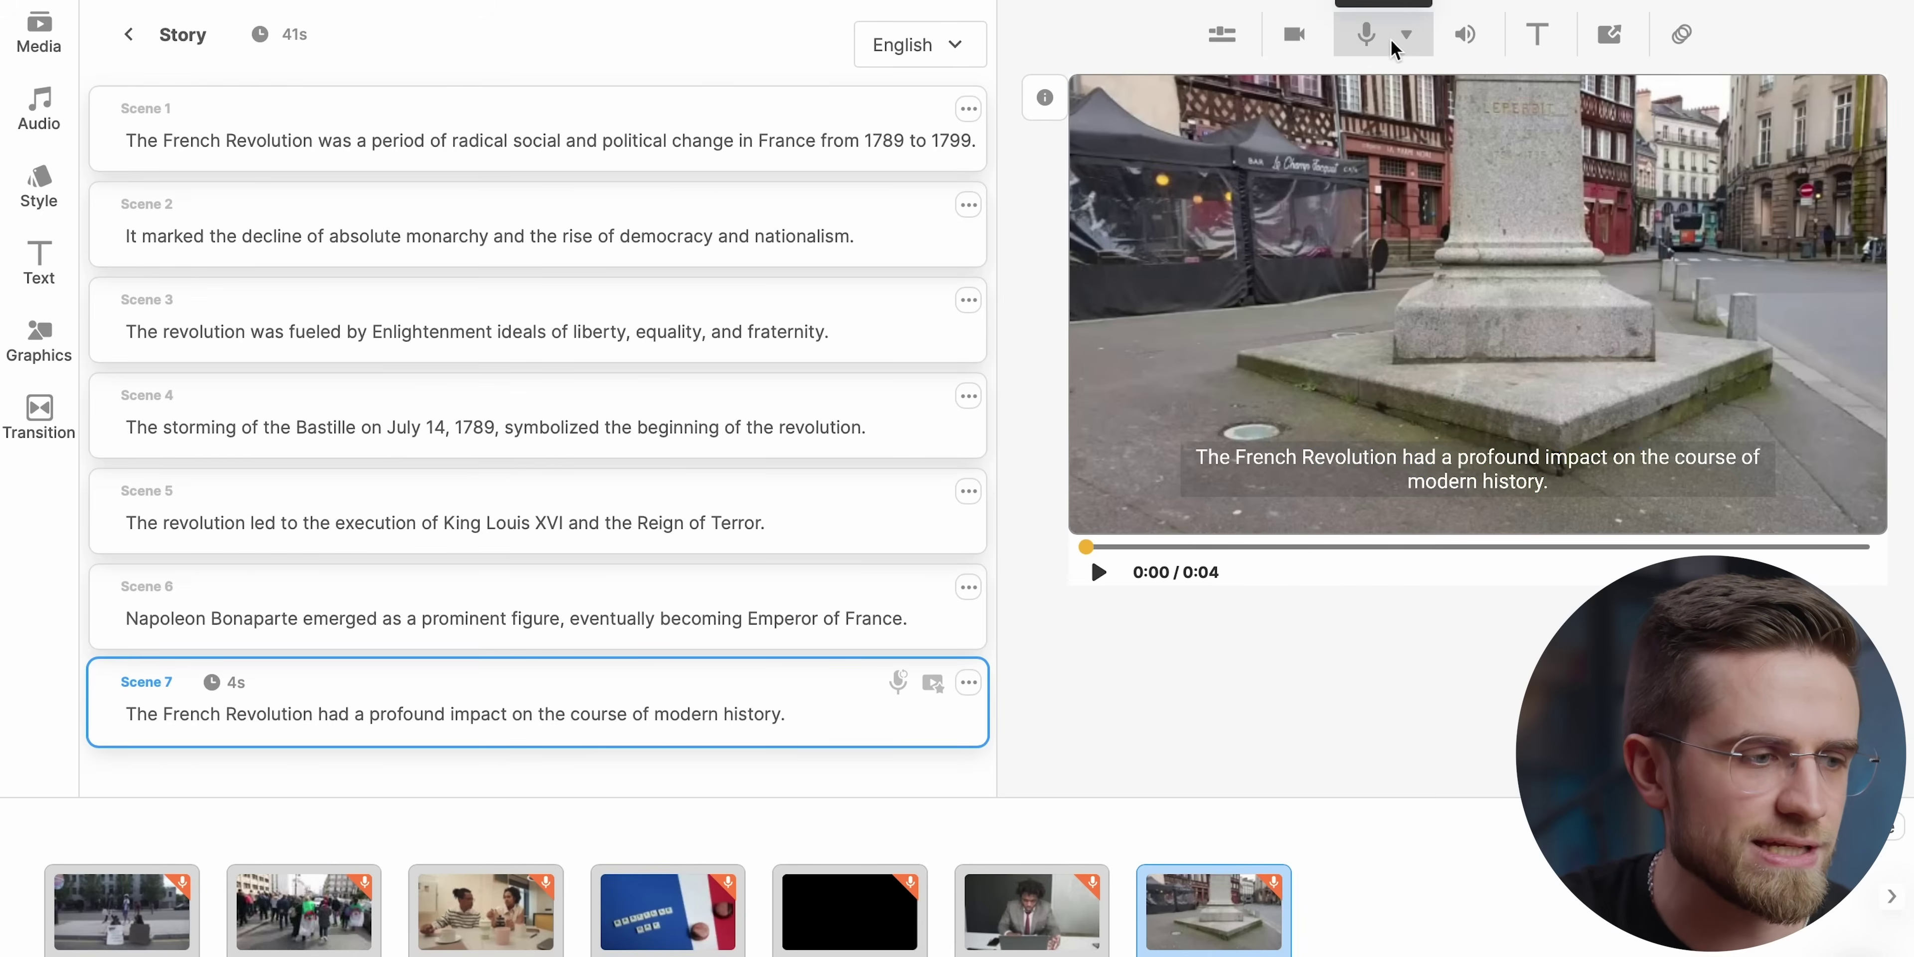
pyautogui.click(38, 107)
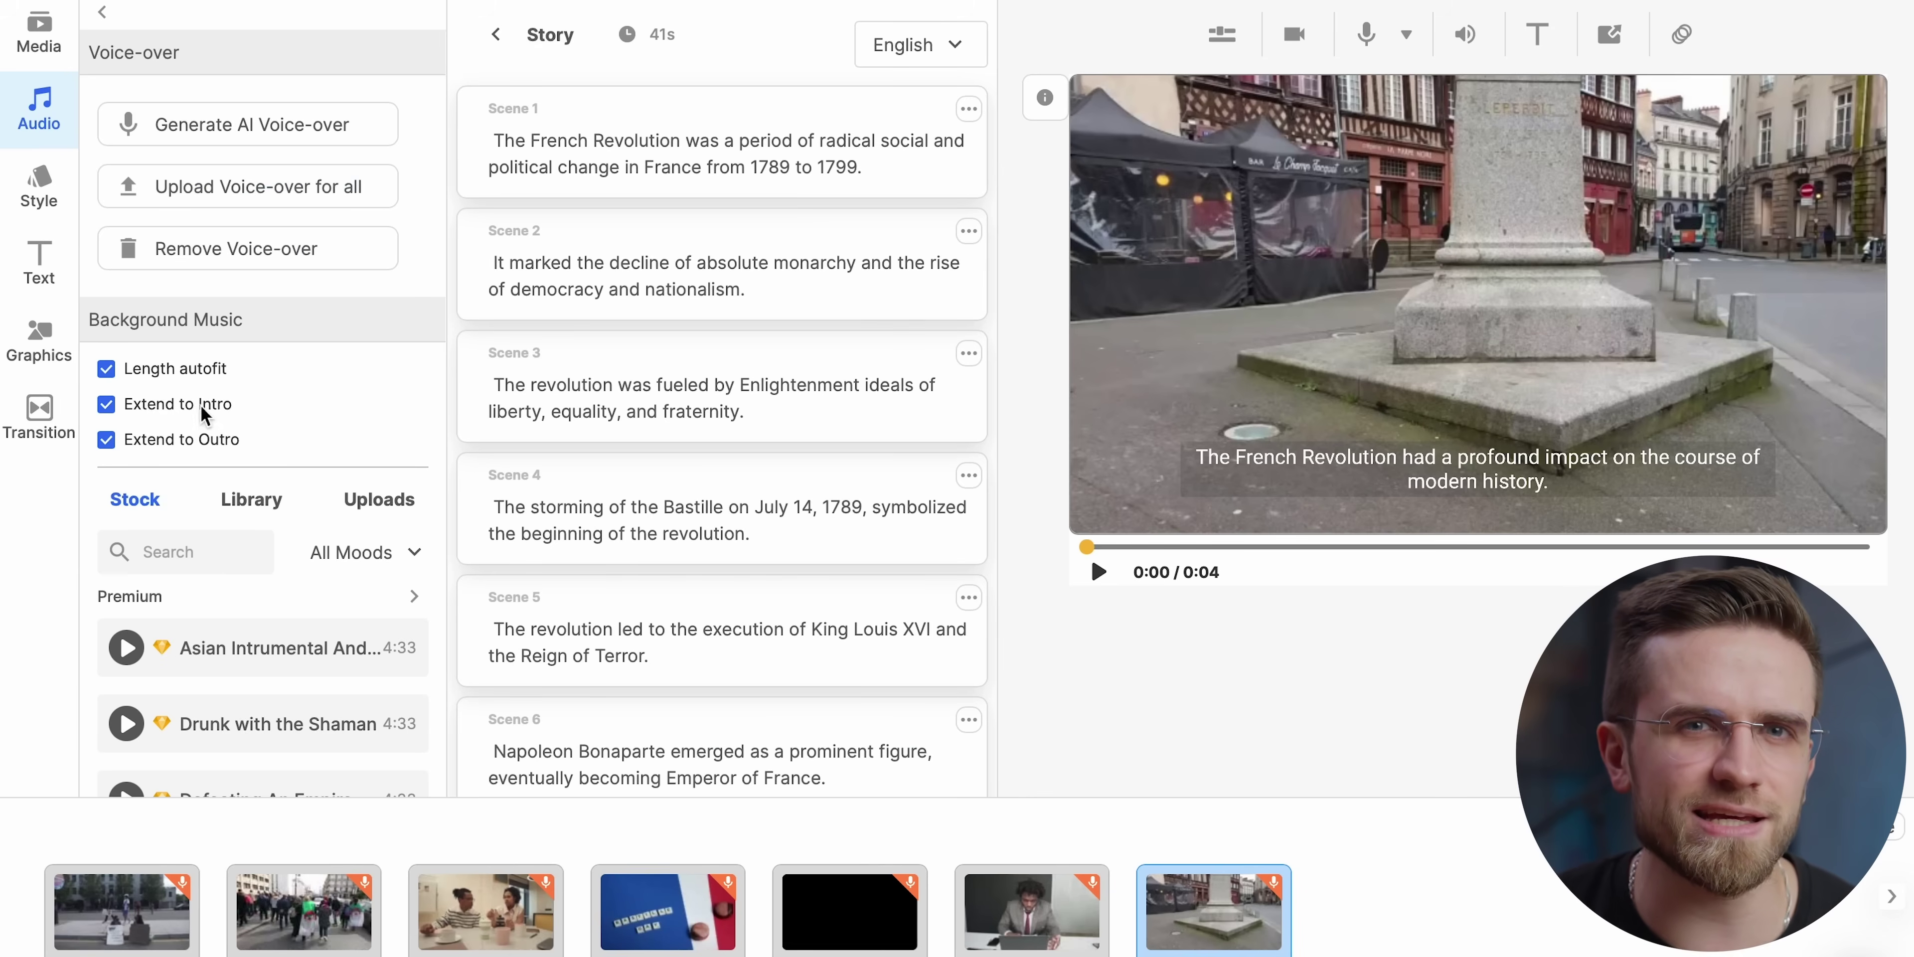
pyautogui.scroll(-7, 202, 414)
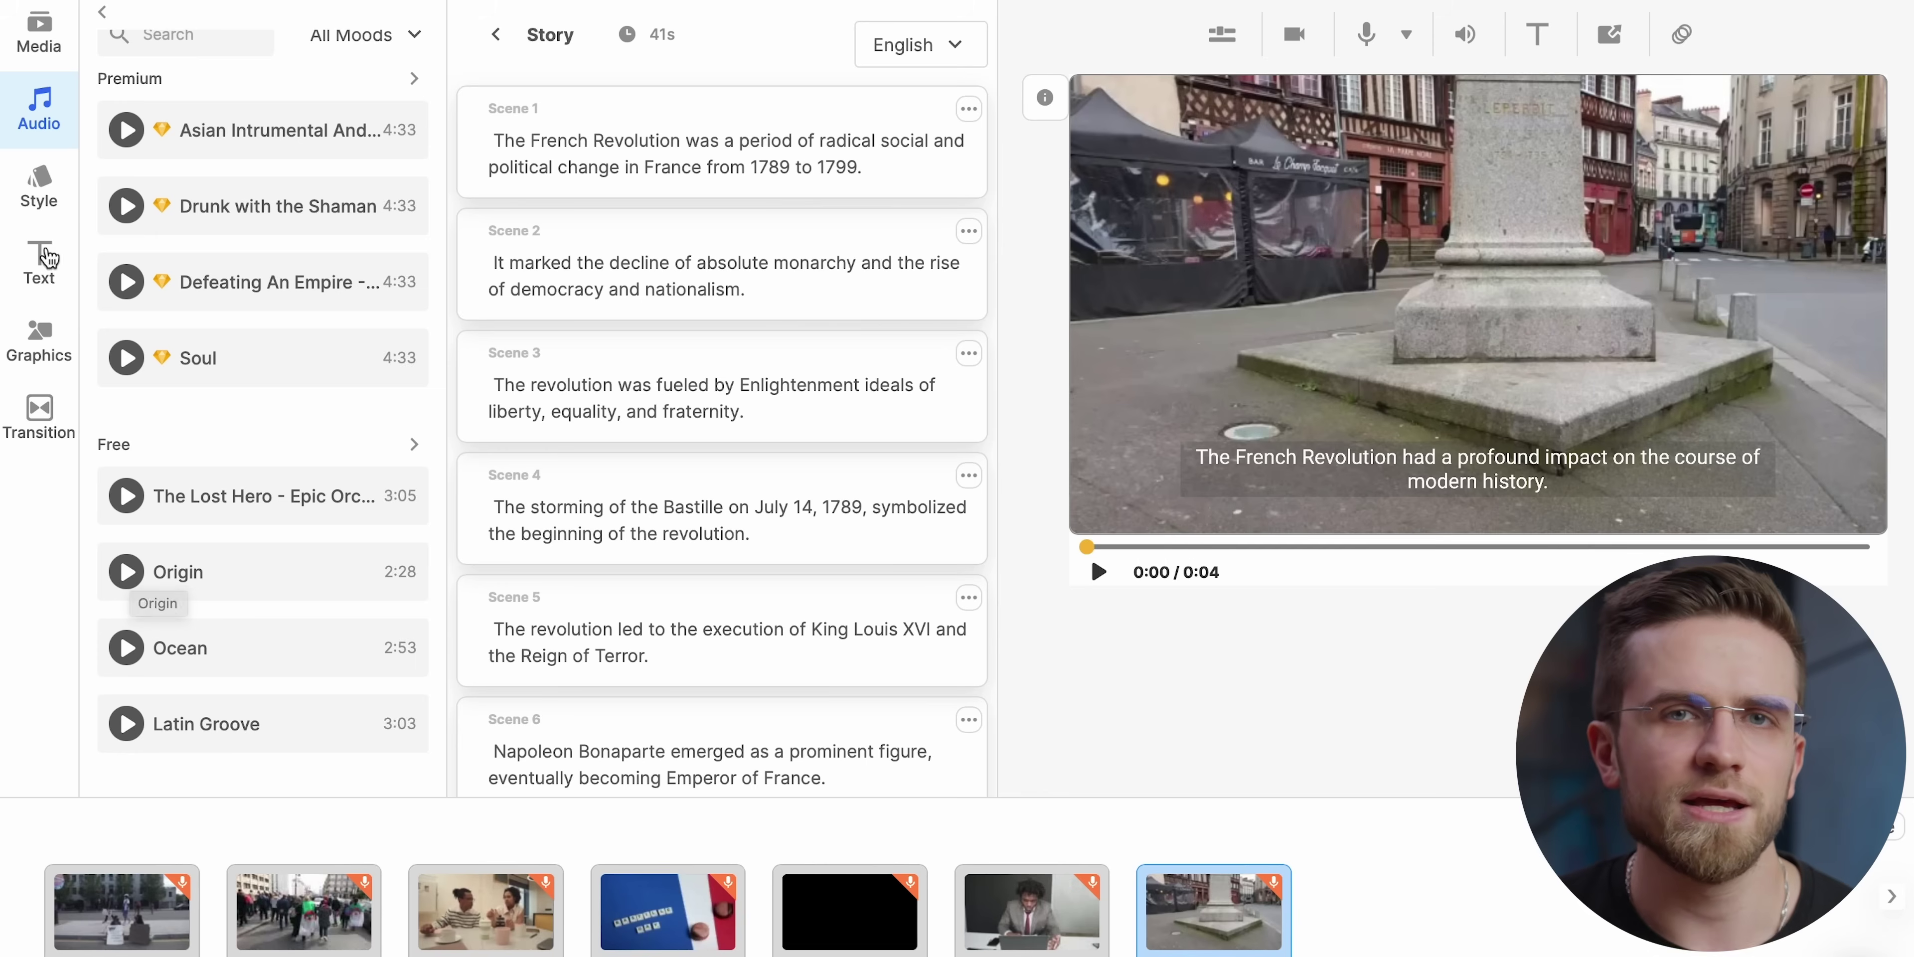
# Step: Preview the video in square format, then switch it to vertical 9:16
pyautogui.click(39, 186)
pyautogui.scroll(-3, 245, 587)
pyautogui.scroll(3, 245, 520)
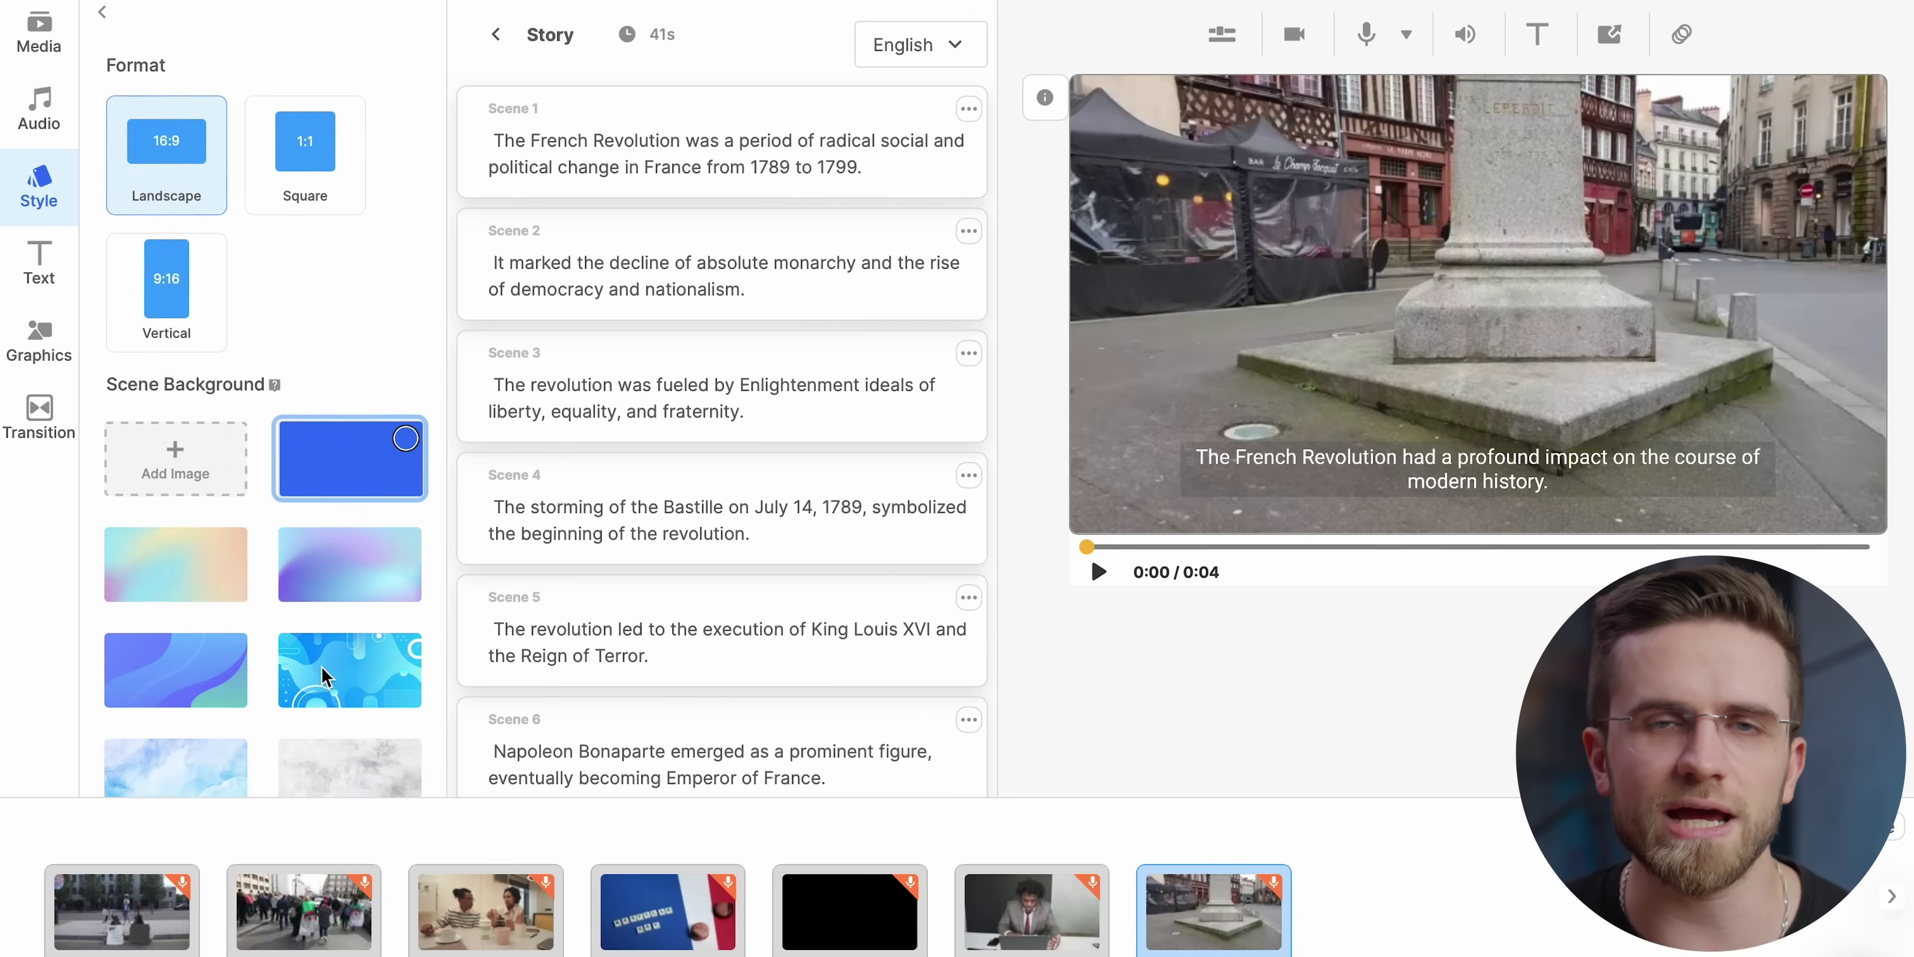
pyautogui.click(305, 145)
pyautogui.click(1190, 745)
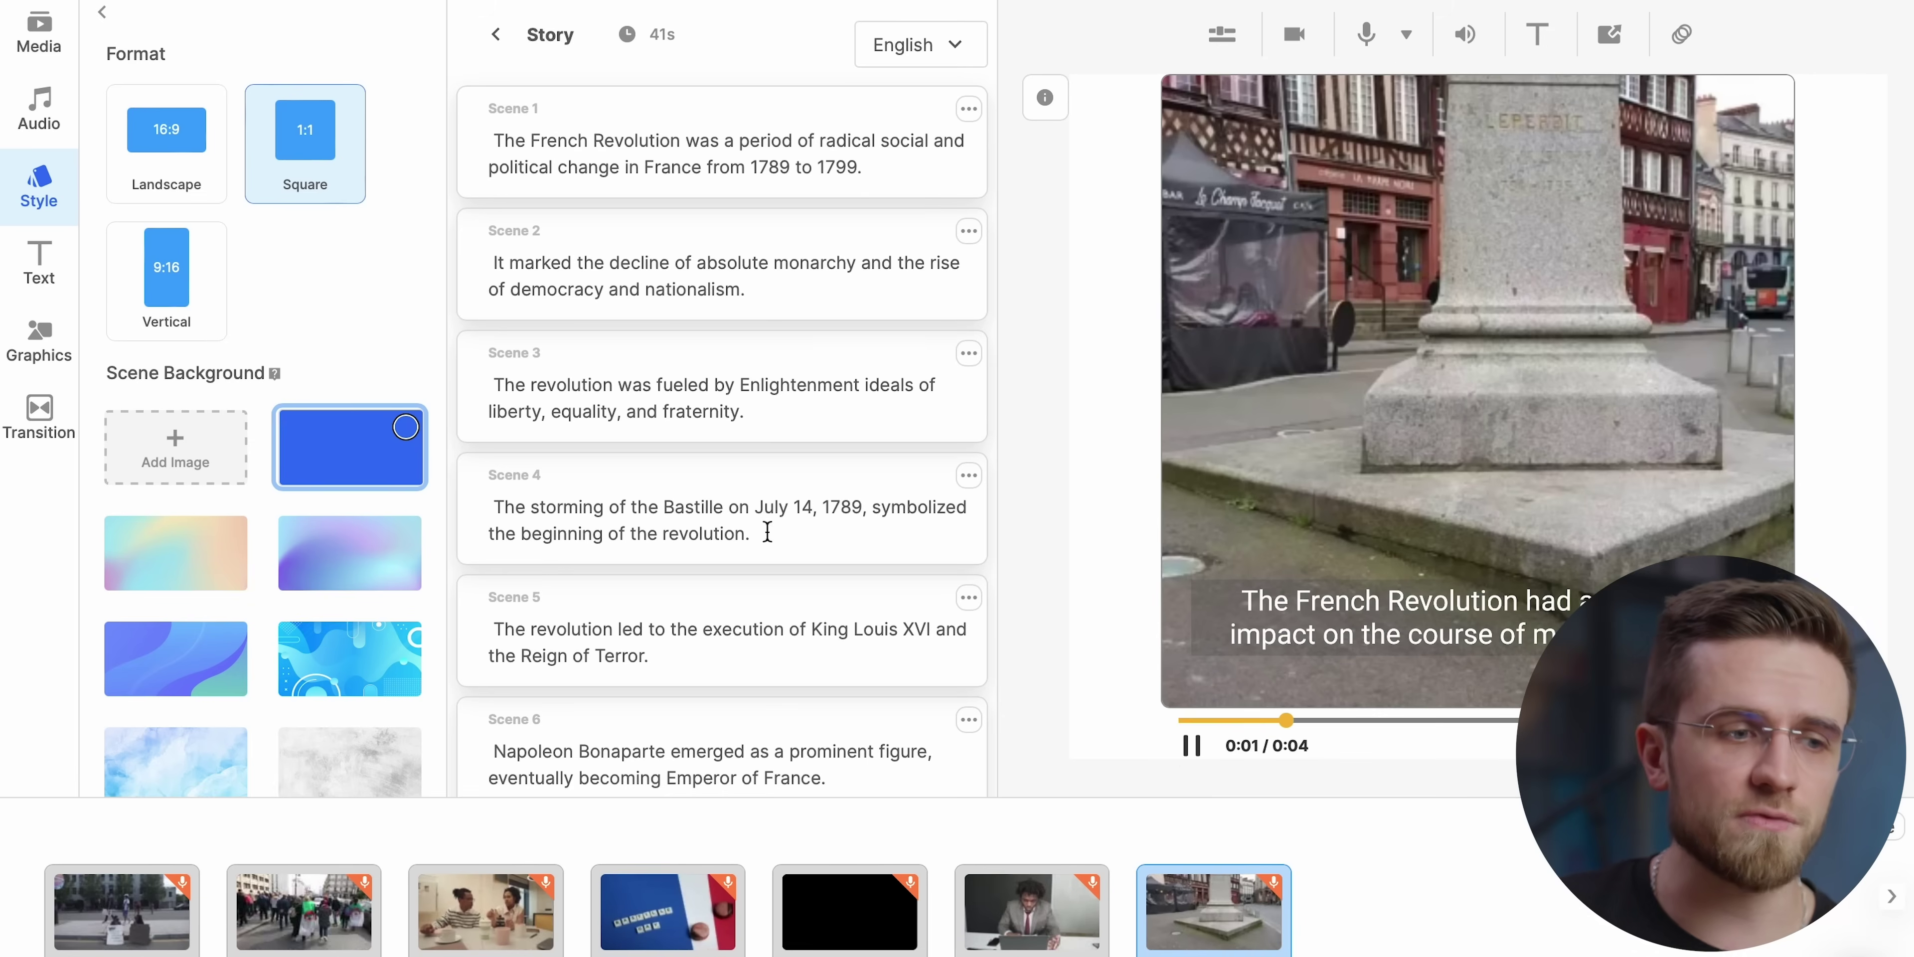
pyautogui.click(1190, 746)
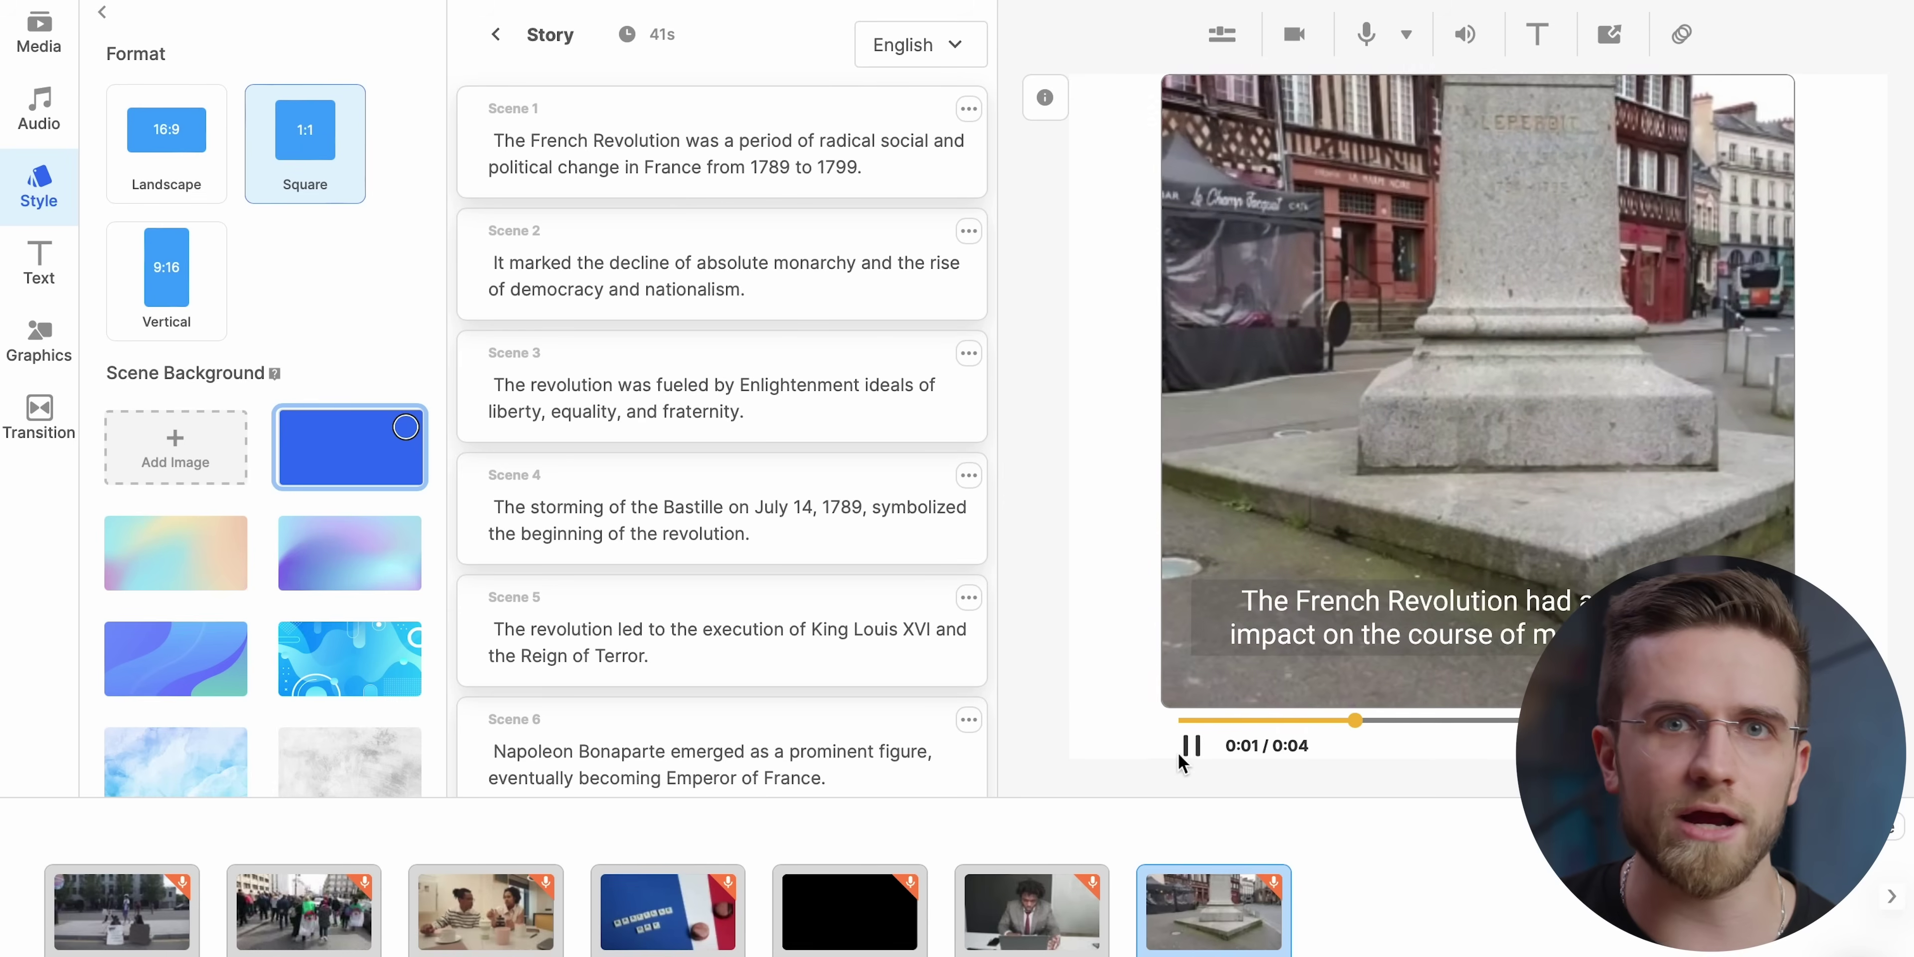
pyautogui.click(1187, 745)
# Step: Edit Scene 1's duration and place a smiling emoji on the video
pyautogui.click(166, 281)
pyautogui.click(602, 109)
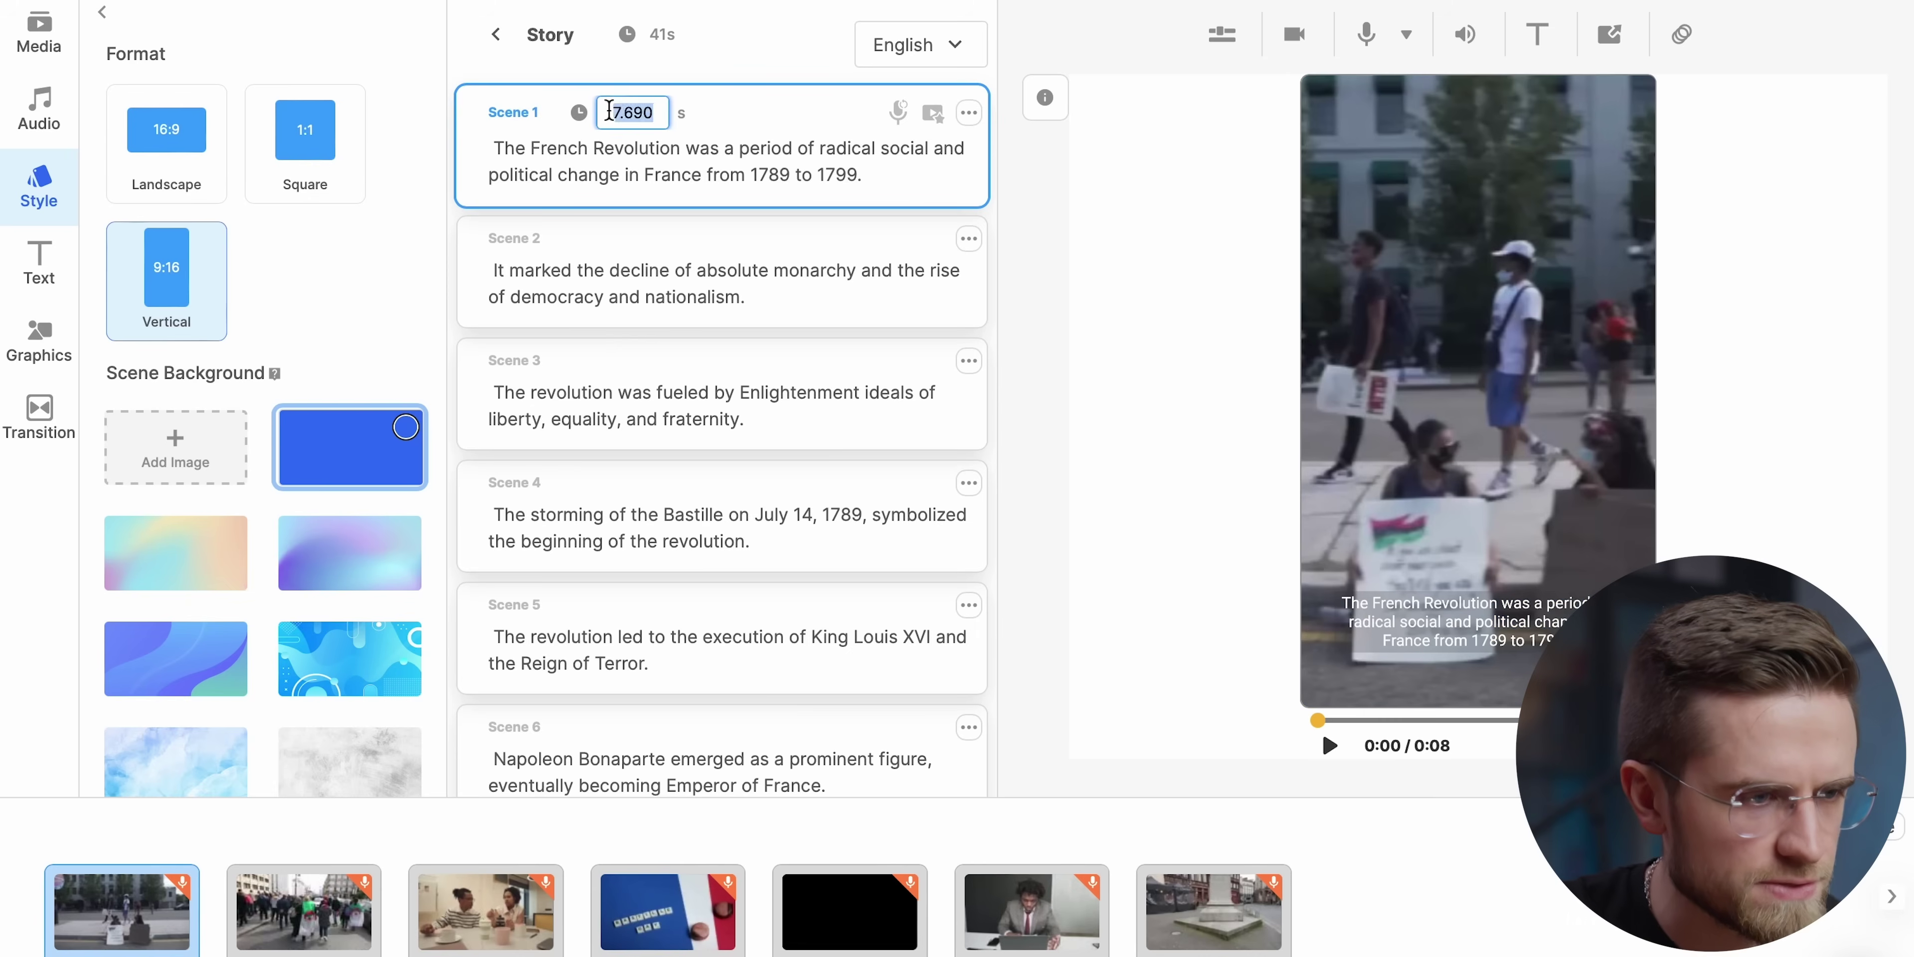
pyautogui.click(619, 256)
pyautogui.click(552, 366)
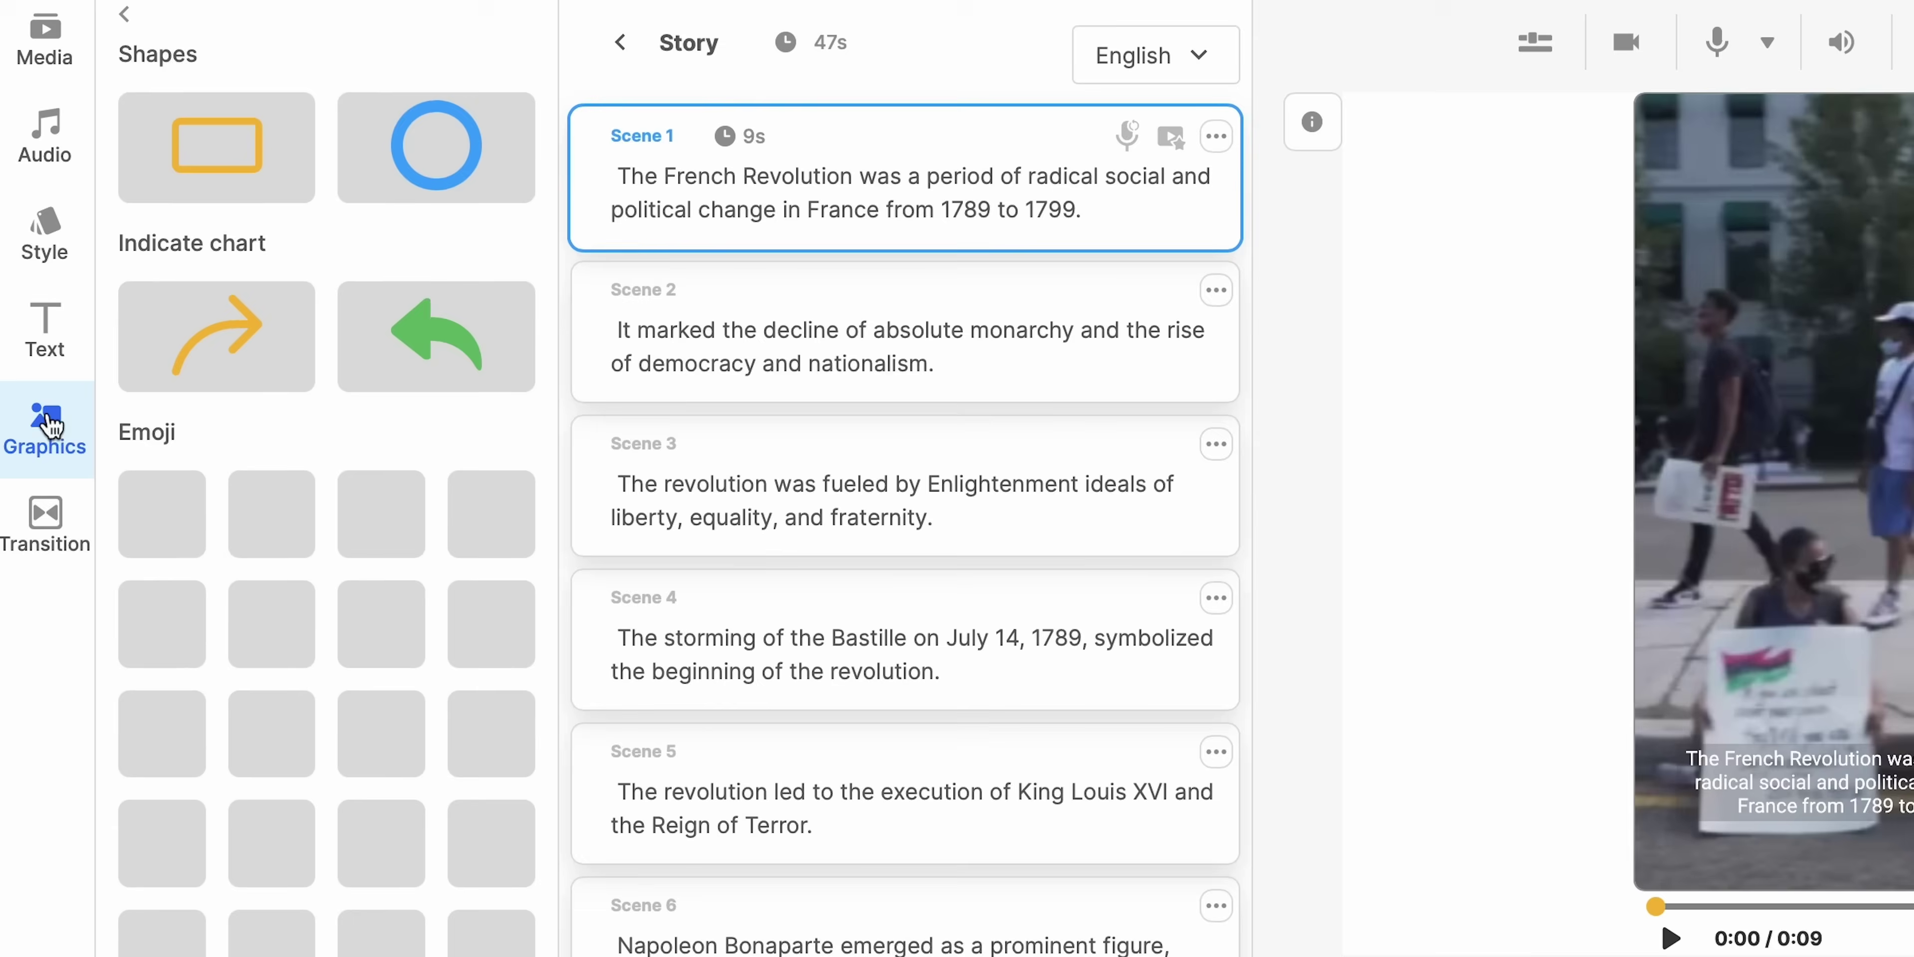
pyautogui.click(197, 481)
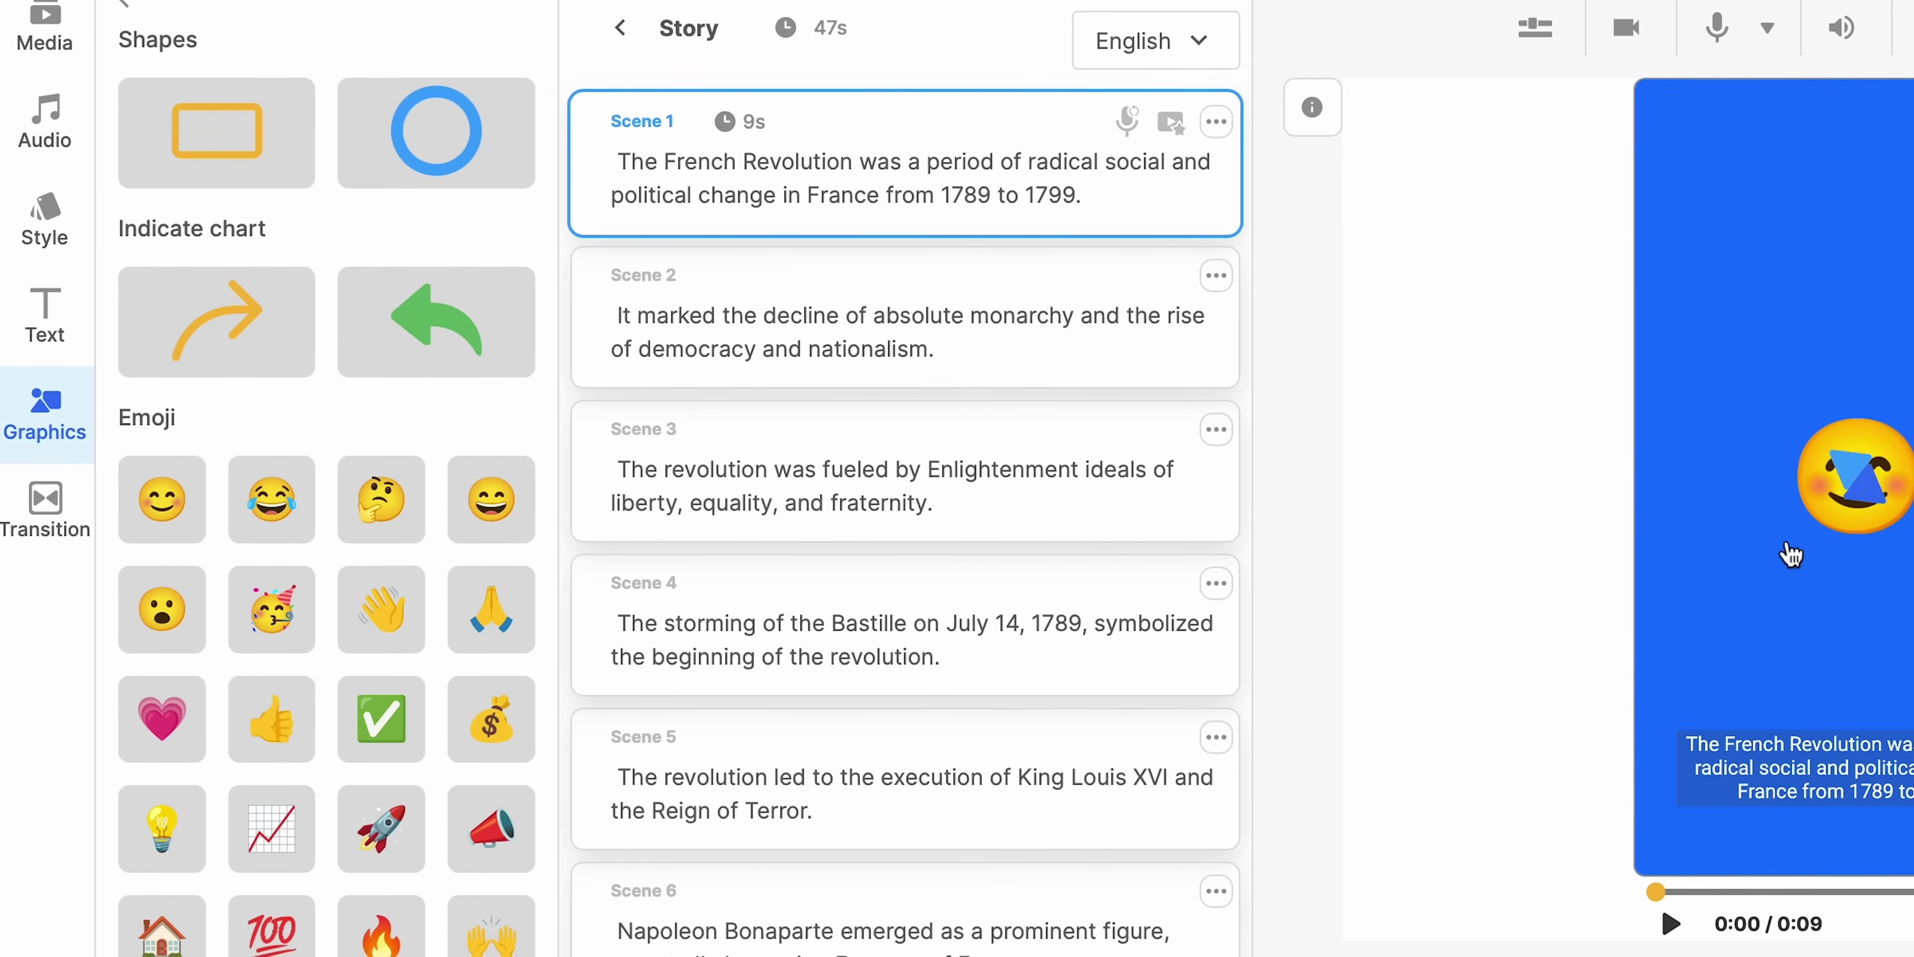
pyautogui.moveTo(1846, 448); pyautogui.dragTo(1857, 605)
pyautogui.scroll(-6, 518, 690)
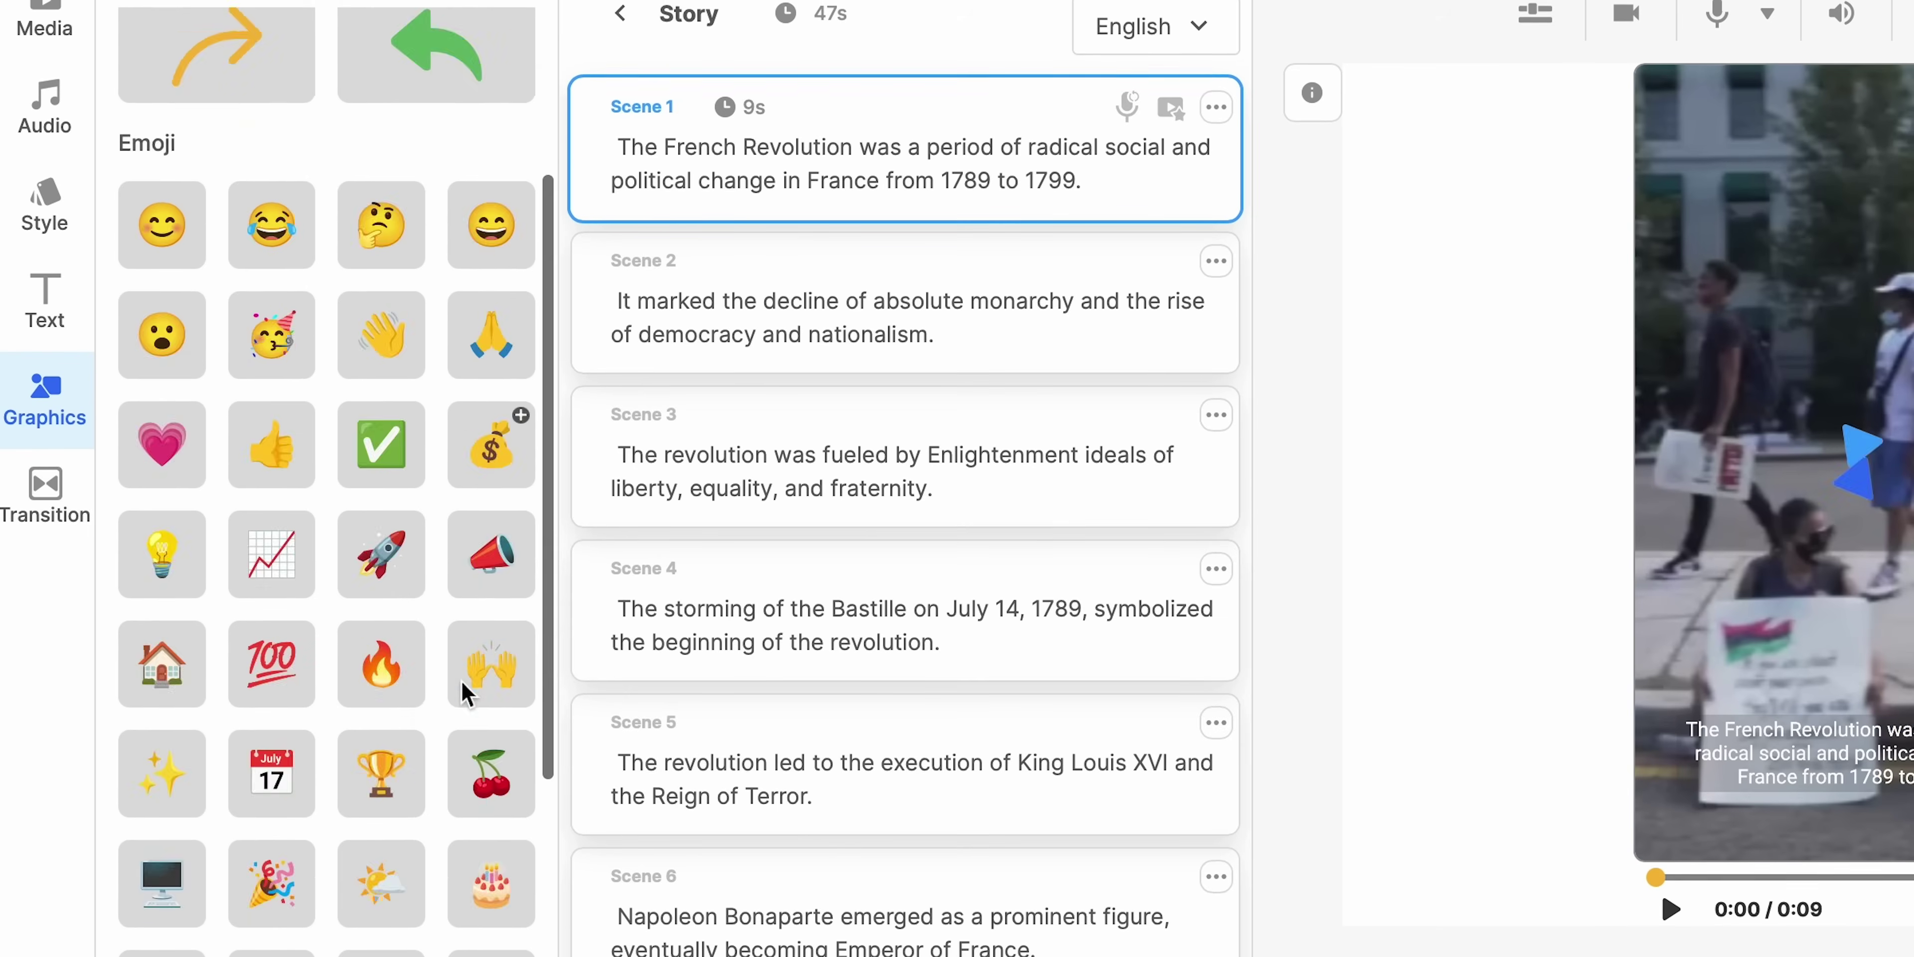
pyautogui.scroll(4, 386, 803)
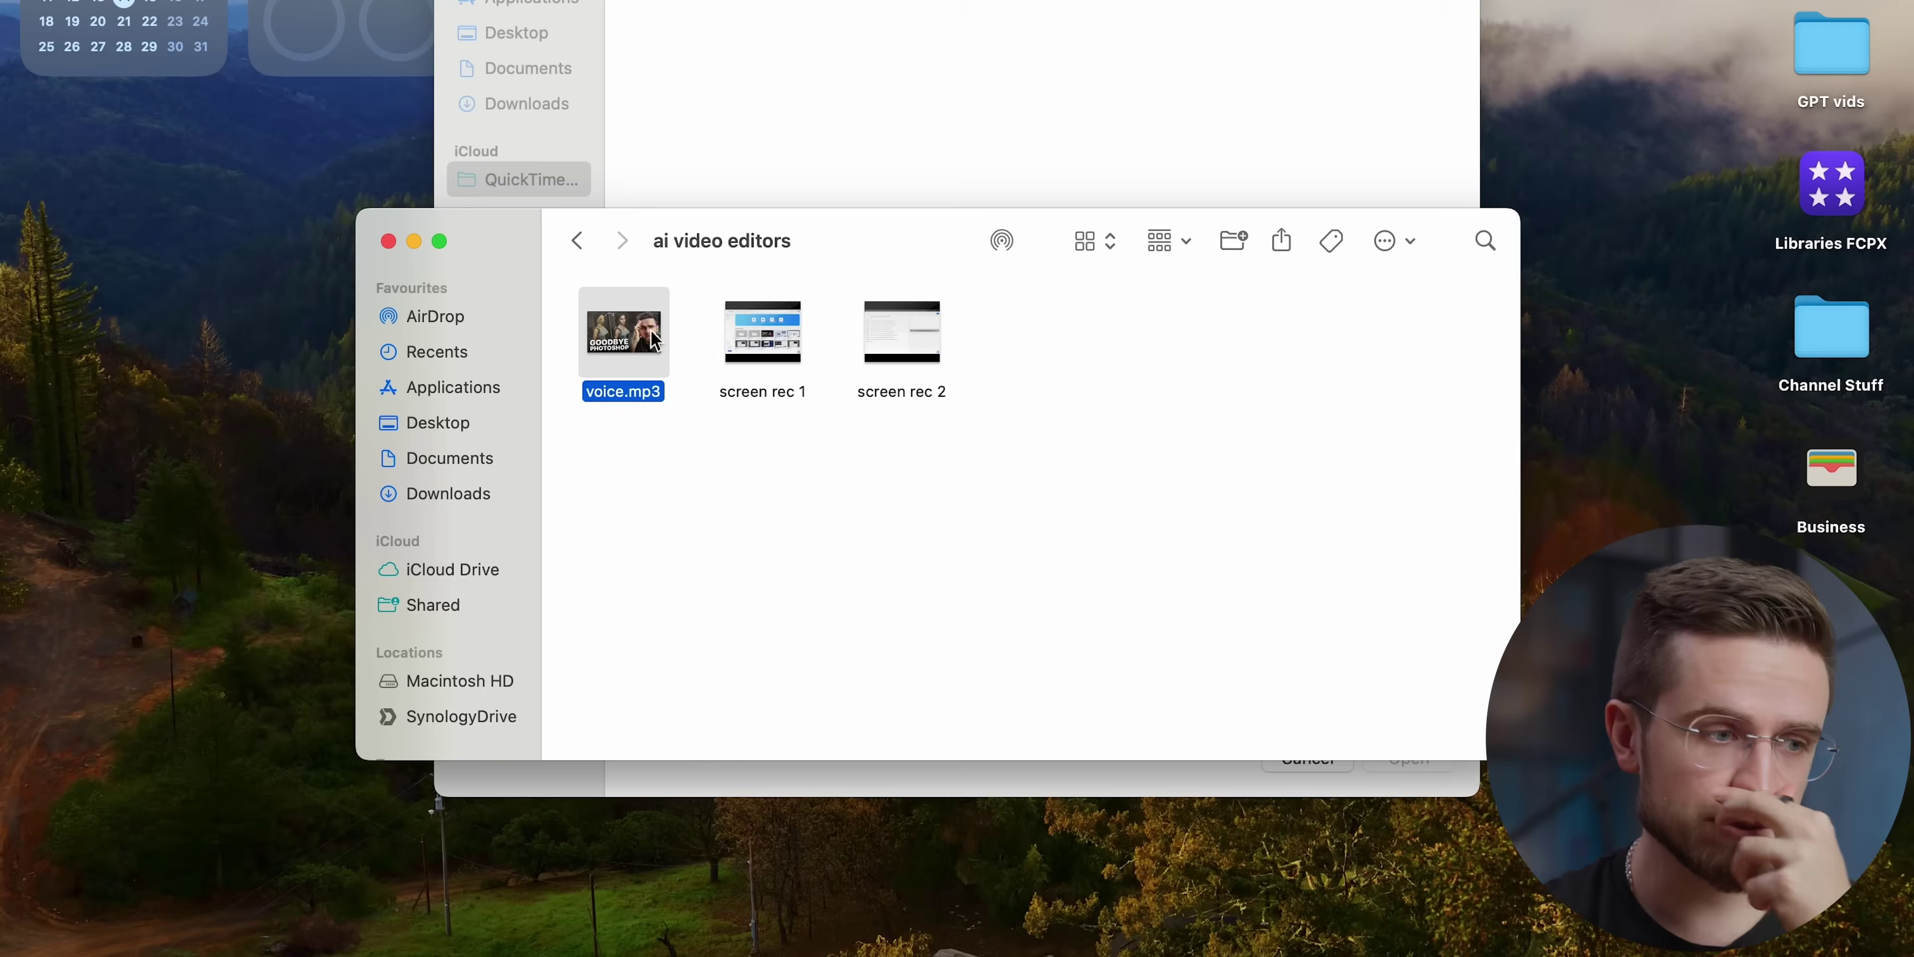
# Step: Drag voice.mp3 from Finder into the project as its source audio
pyautogui.moveTo(654, 341); pyautogui.dragTo(967, 422)
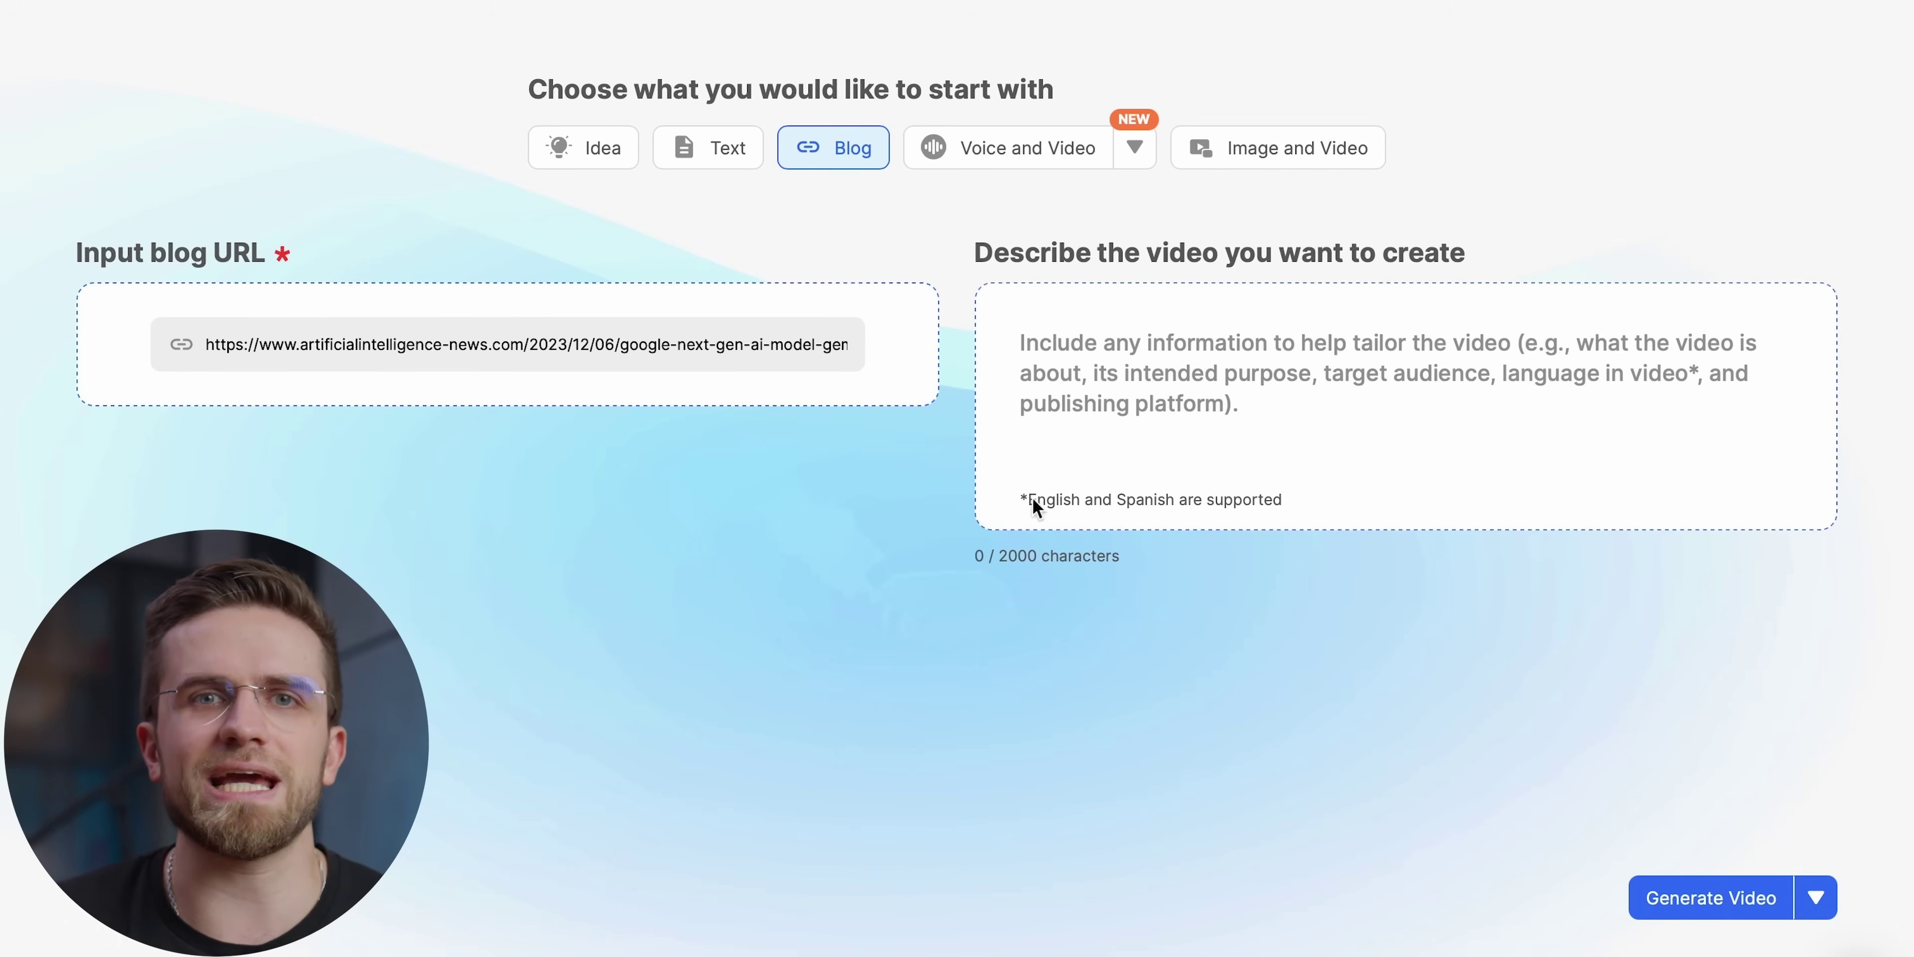
# Step: Exclude personal and premium stock so generation uses only free stock footage
pyautogui.click(1831, 900)
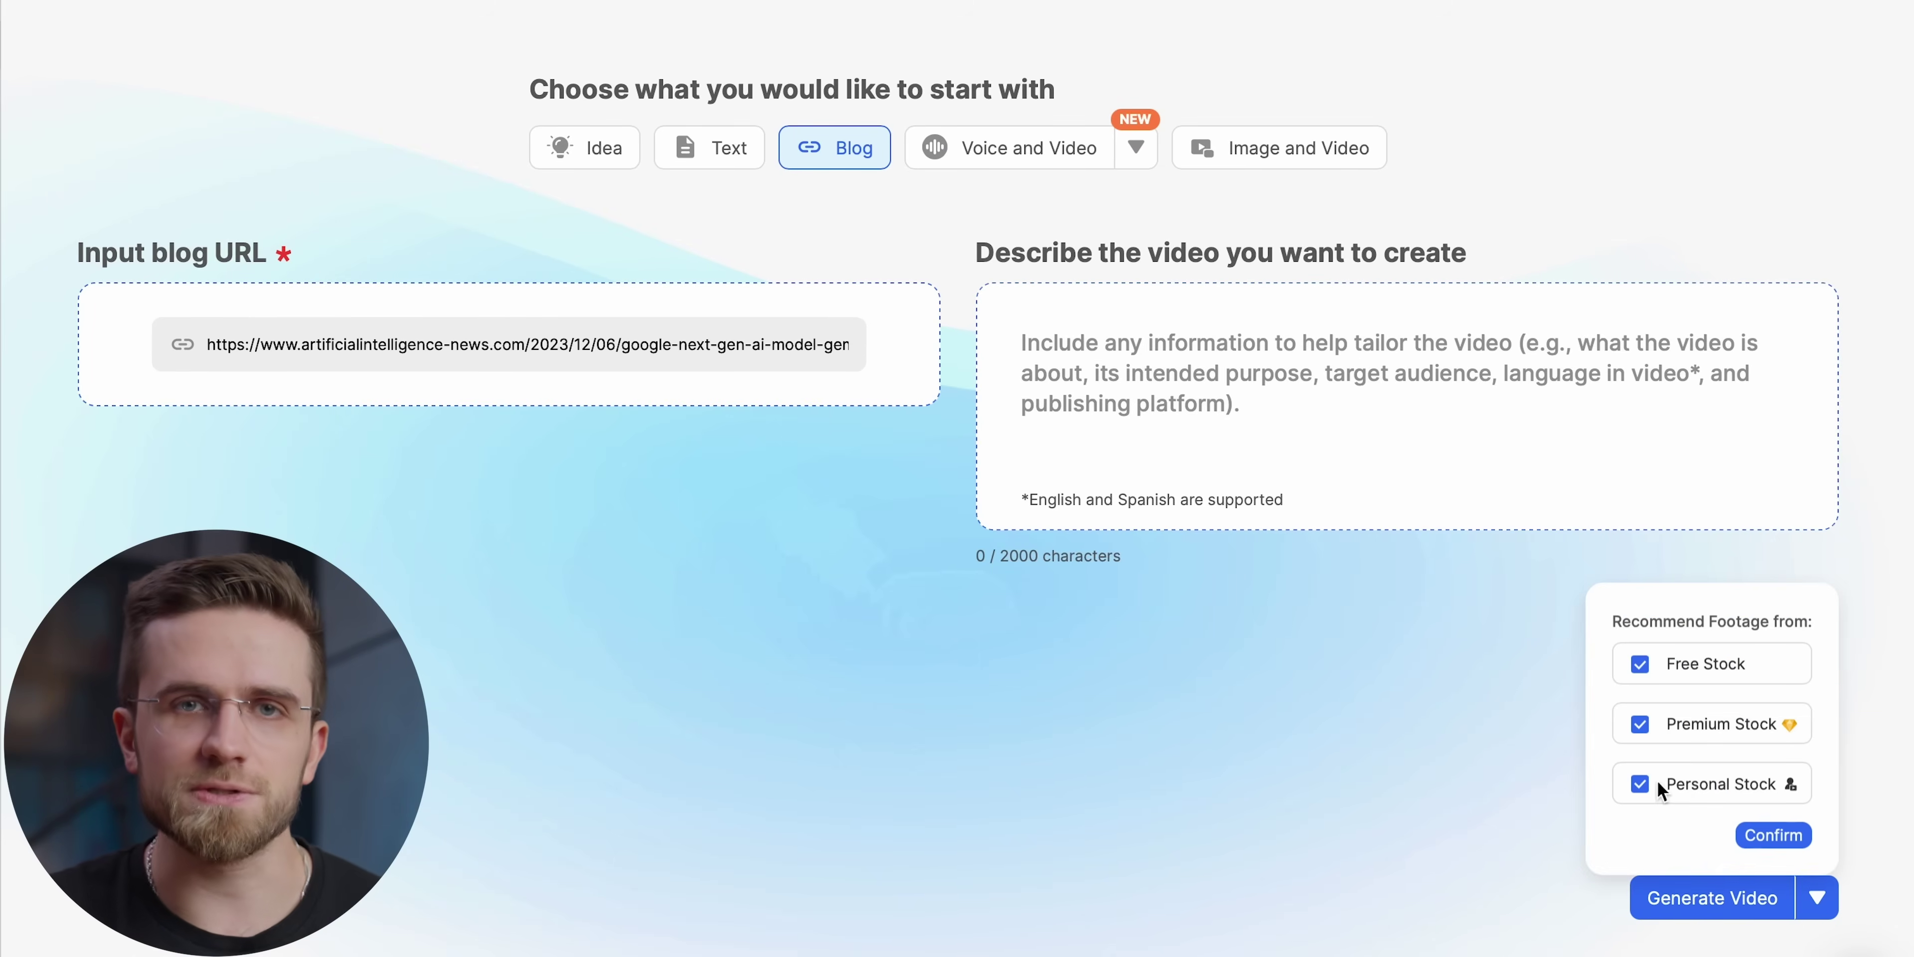
pyautogui.click(1640, 784)
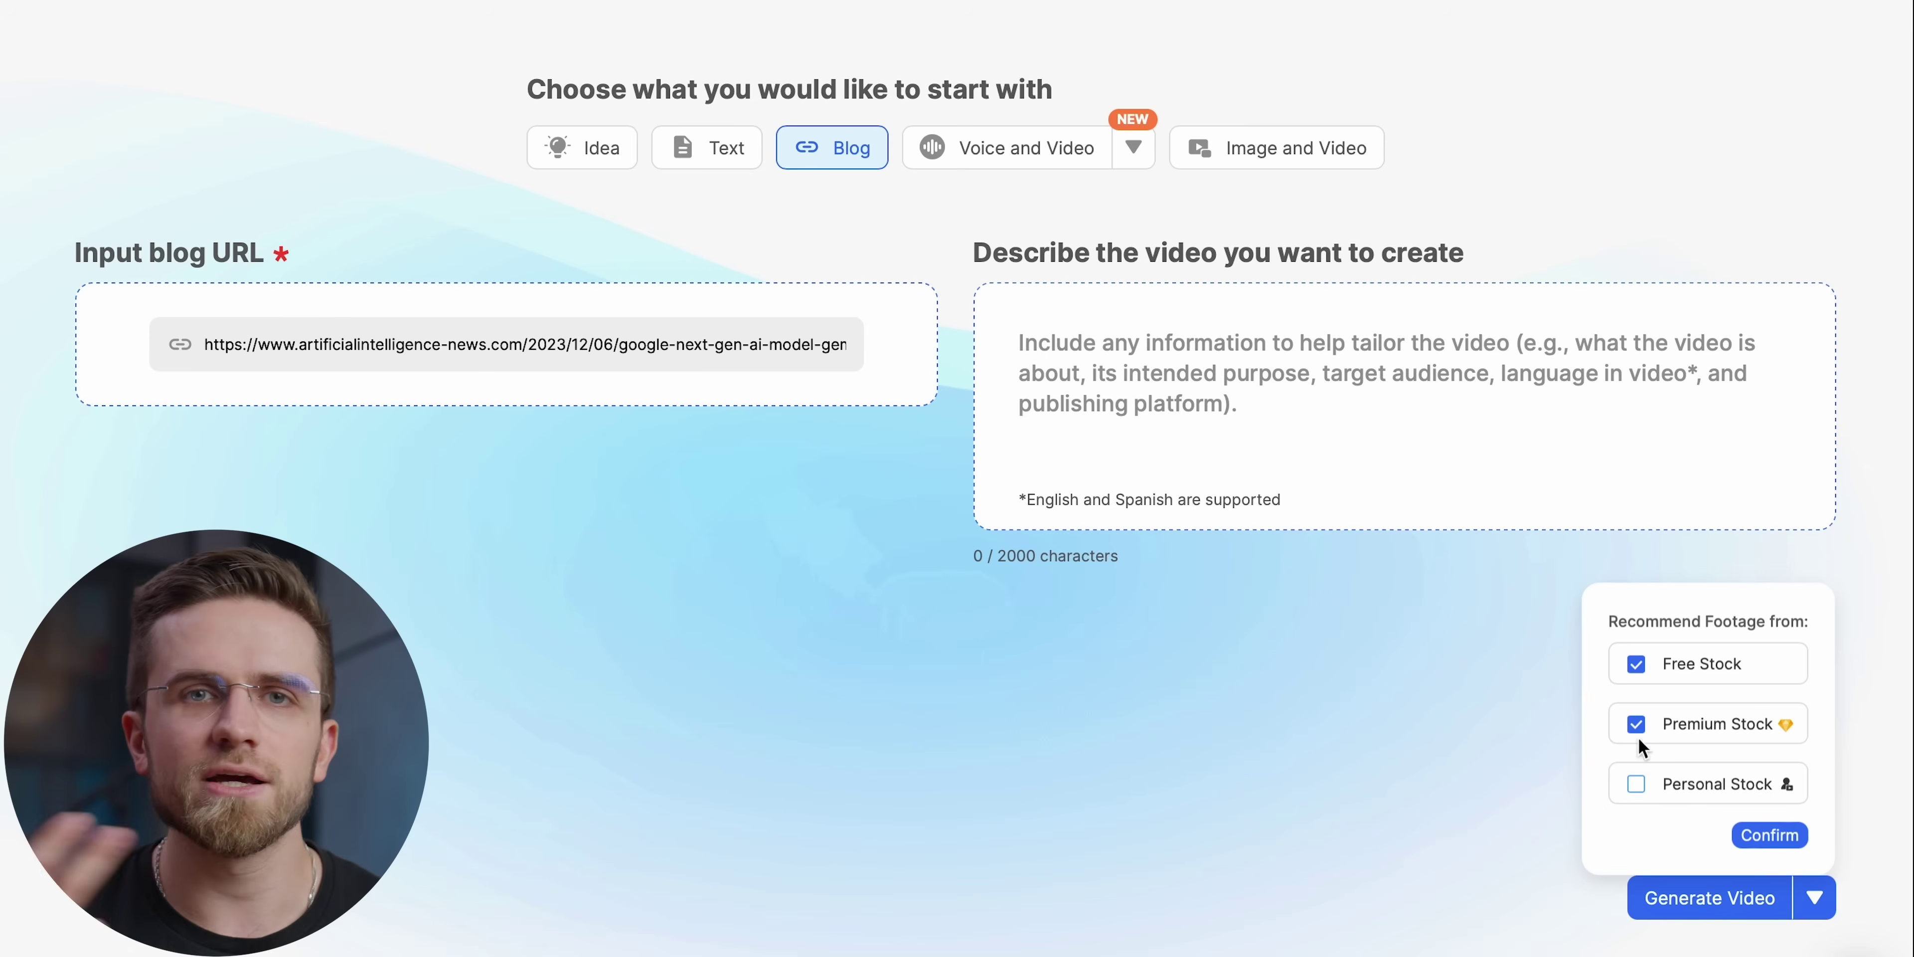
pyautogui.click(1636, 725)
pyautogui.click(1763, 840)
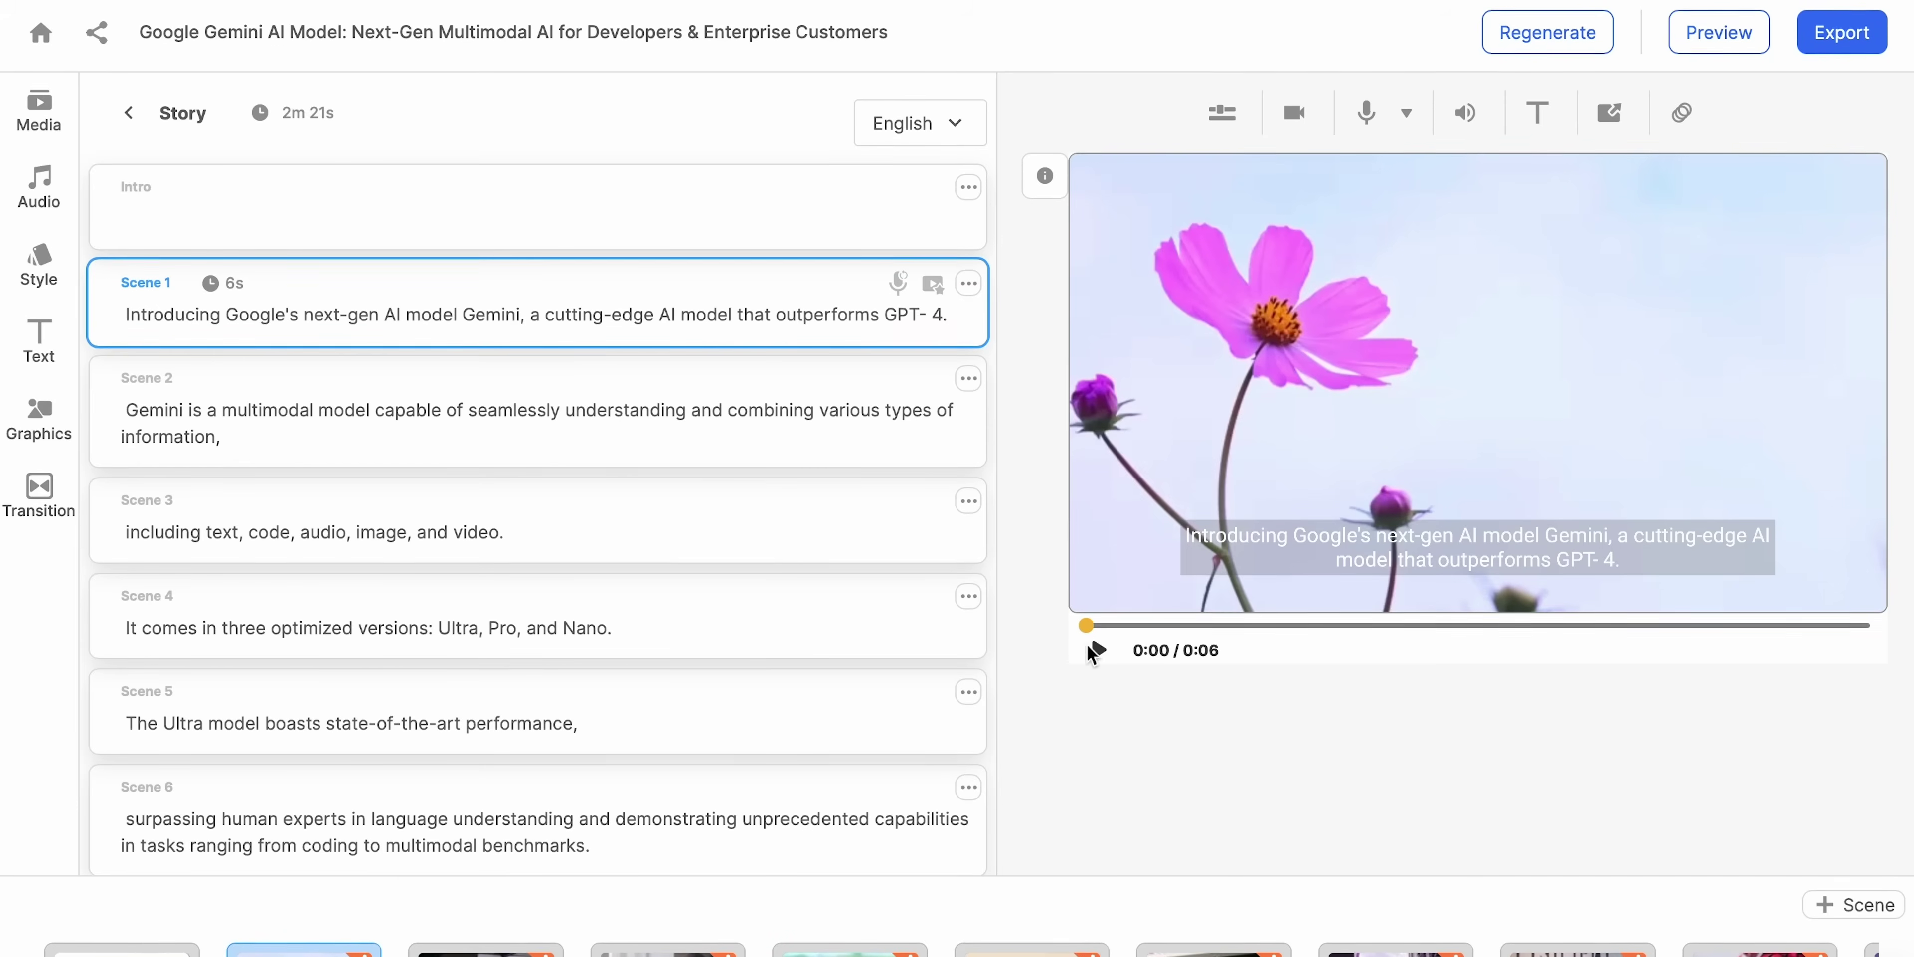
# Step: Play Scene 1, lengthen it to 7 seconds from the Audio panel, and replay it
pyautogui.click(1093, 651)
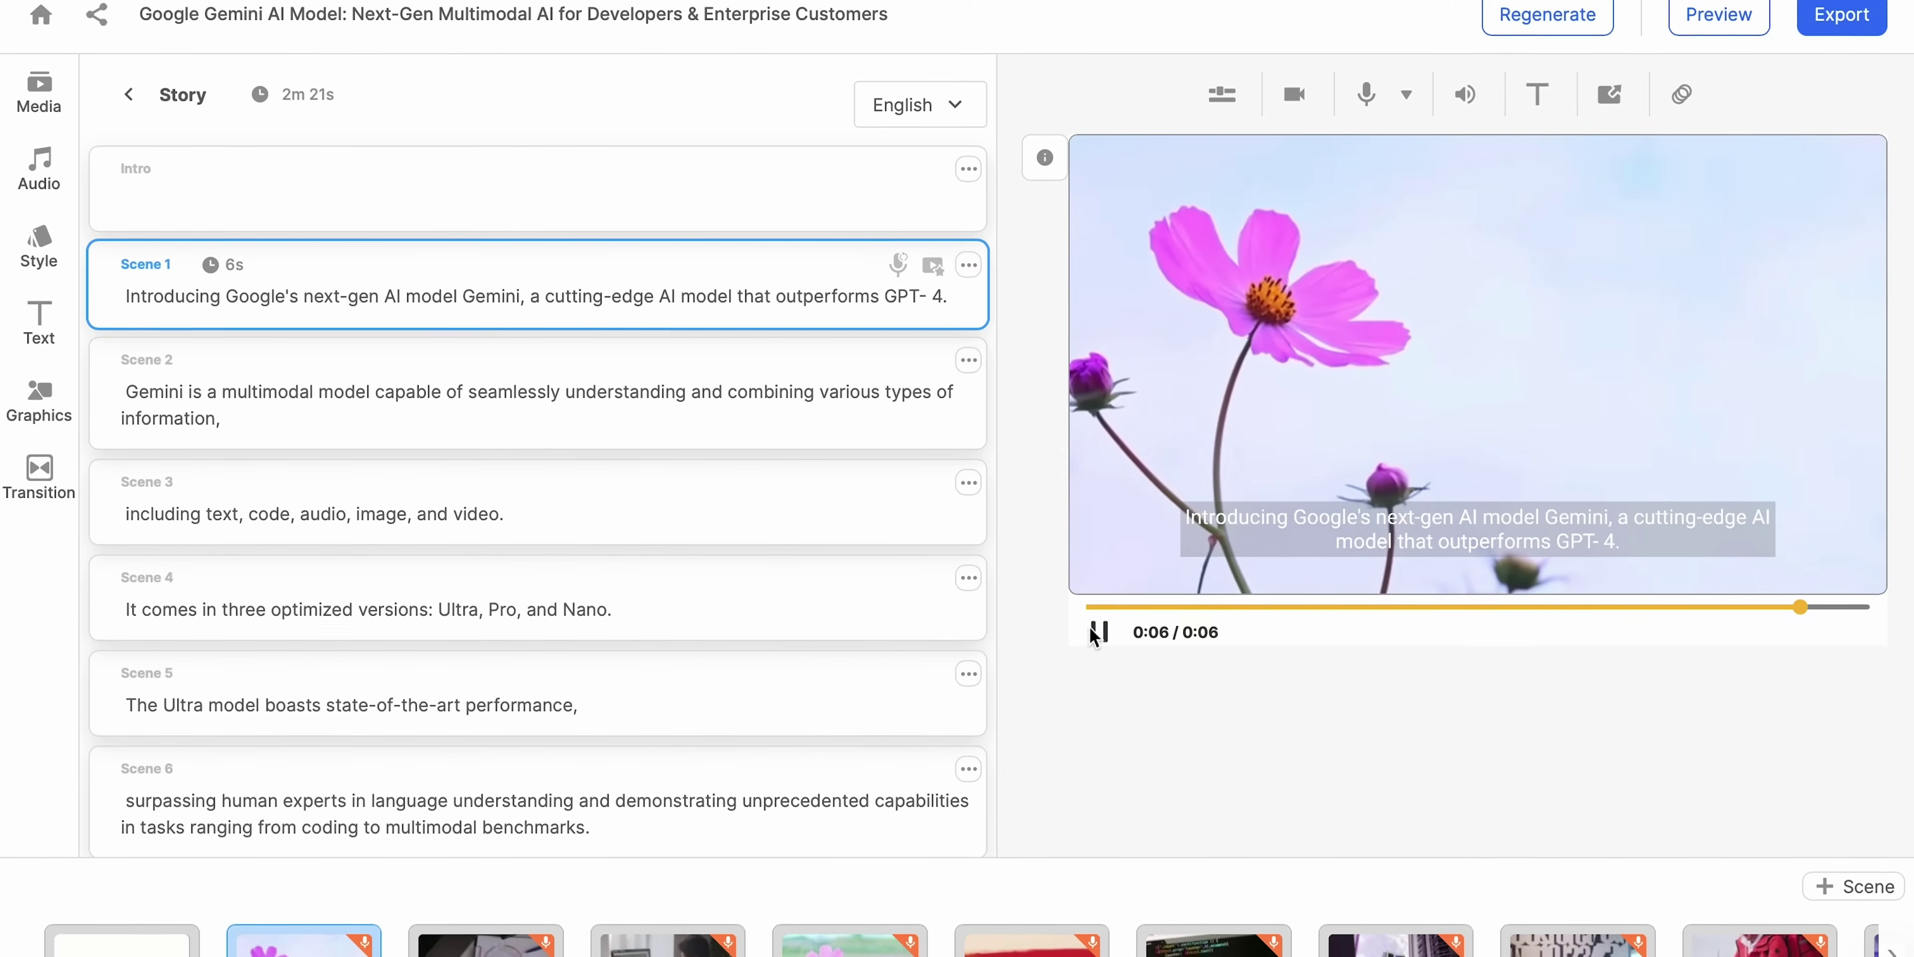
pyautogui.click(39, 167)
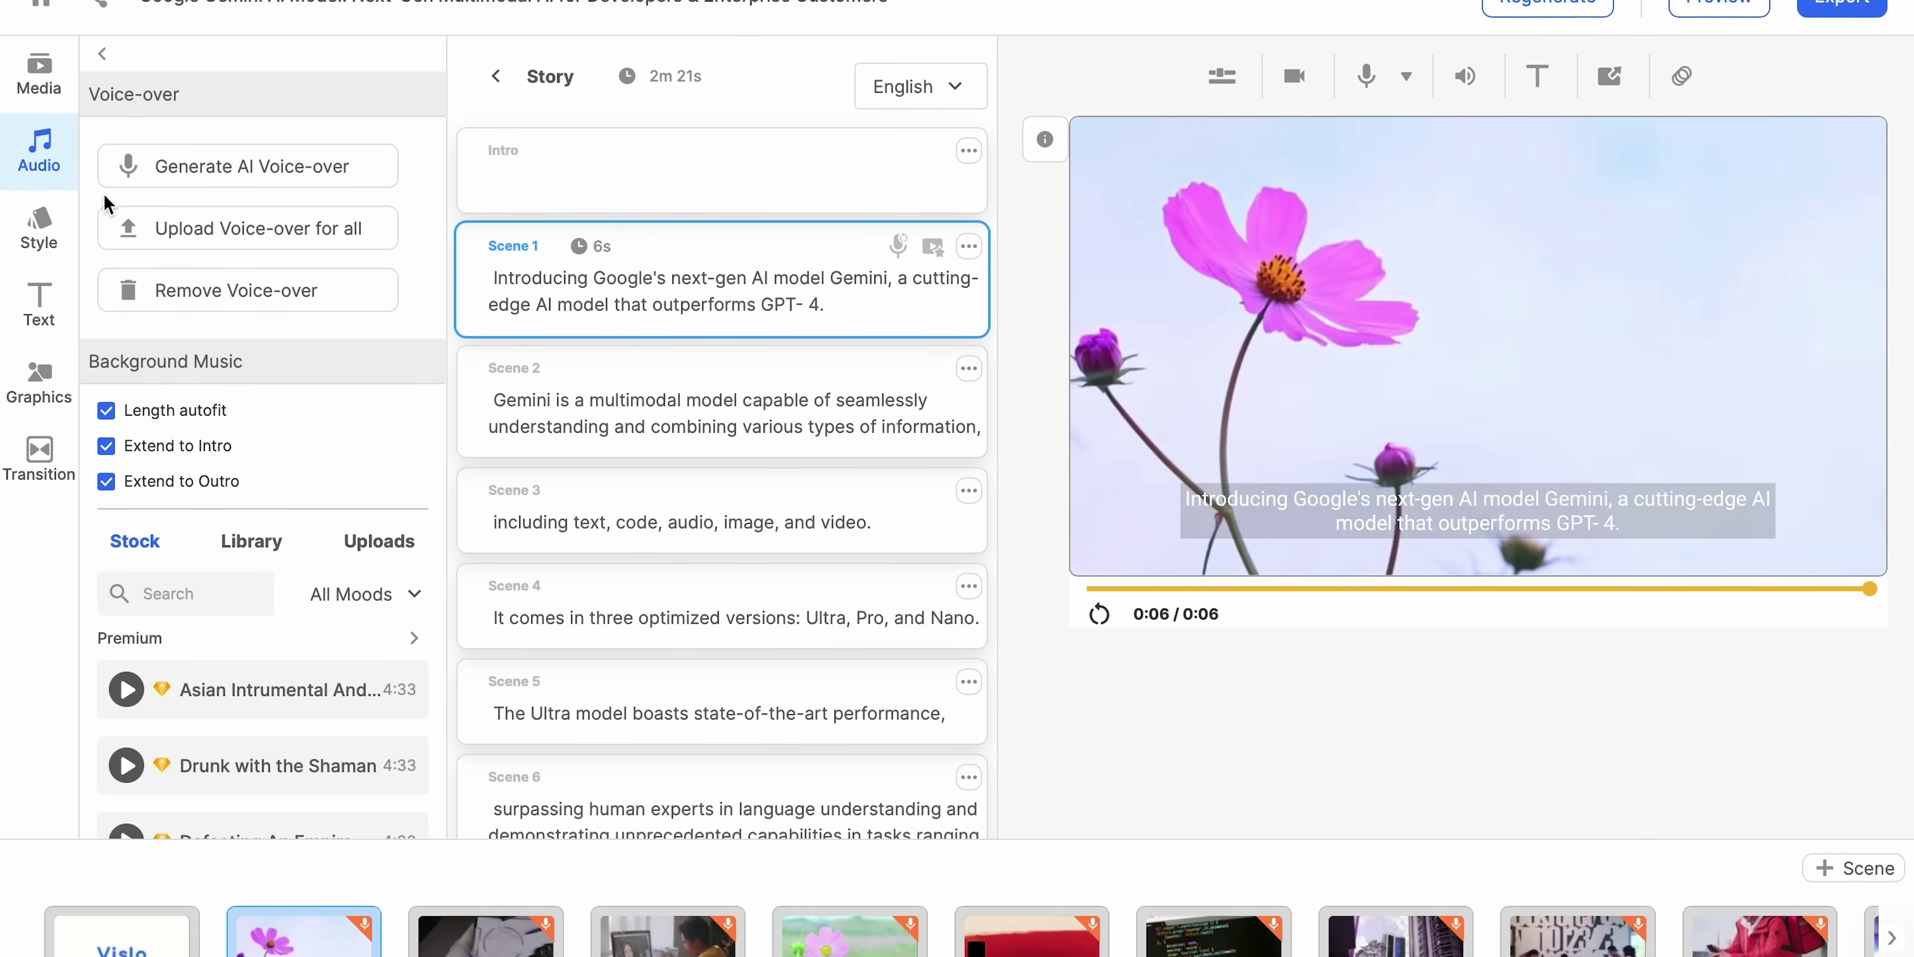
pyautogui.click(623, 245)
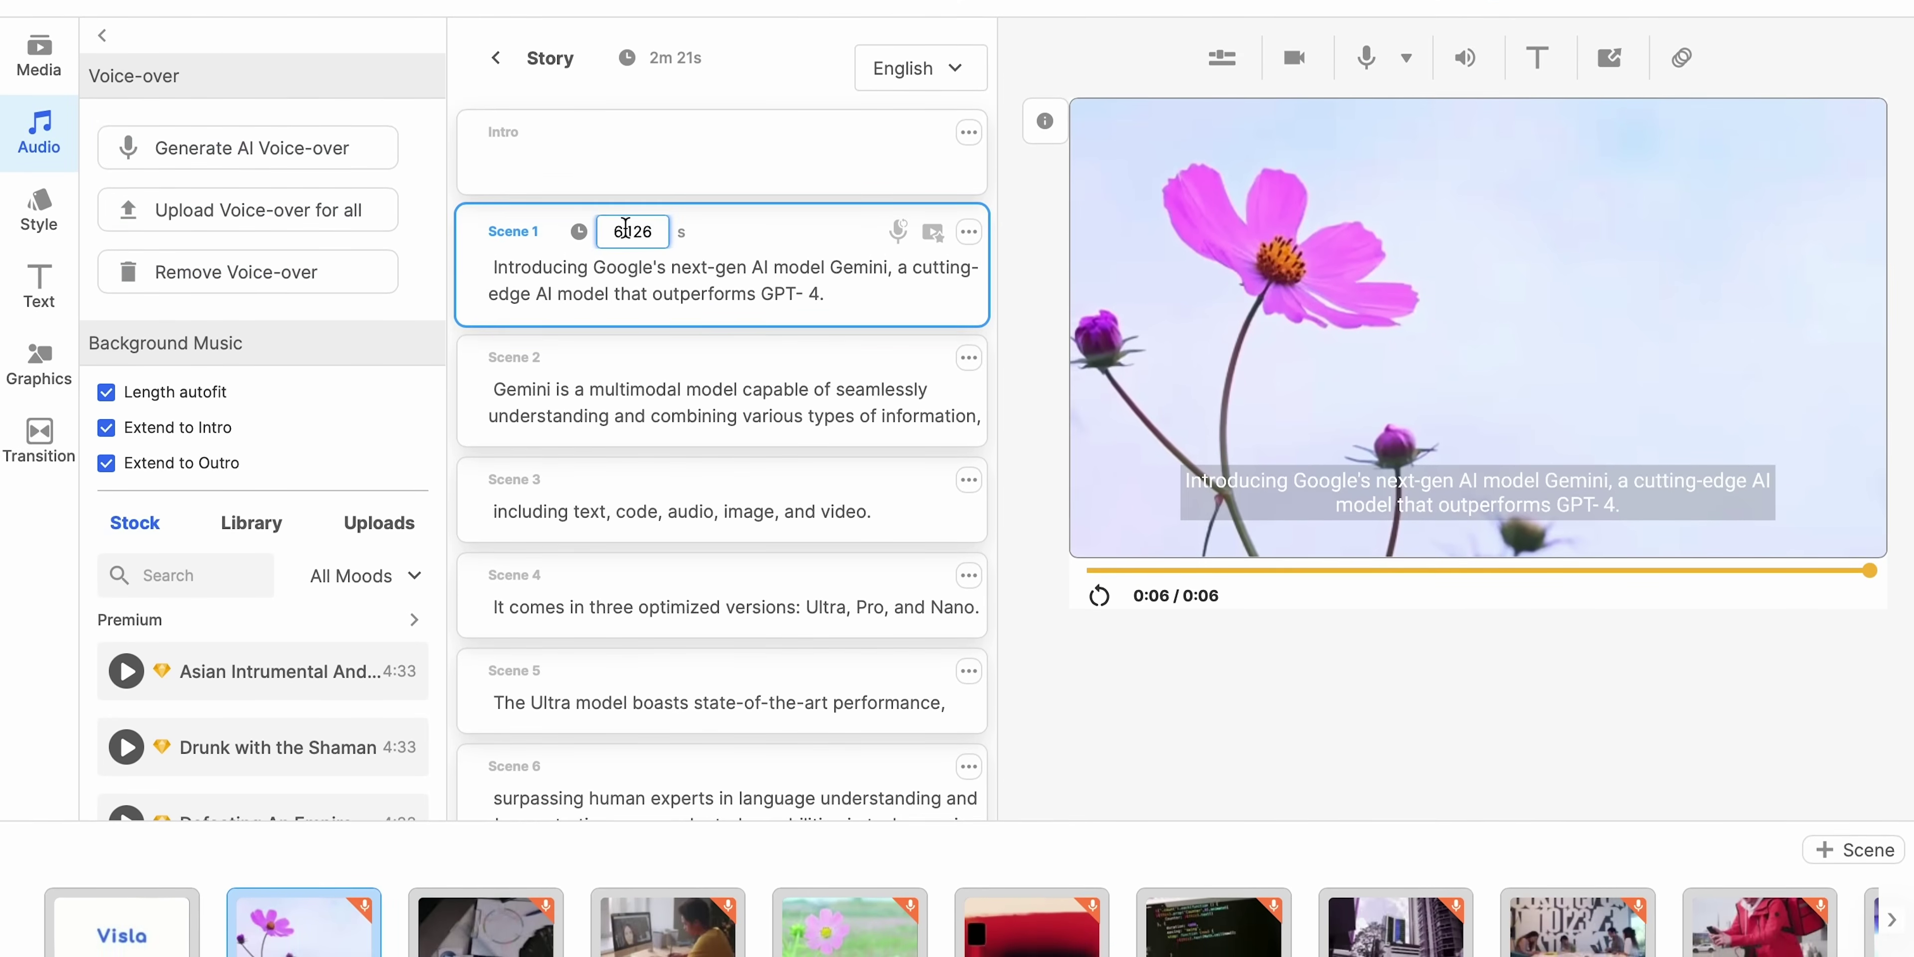
pyautogui.press('Tab')
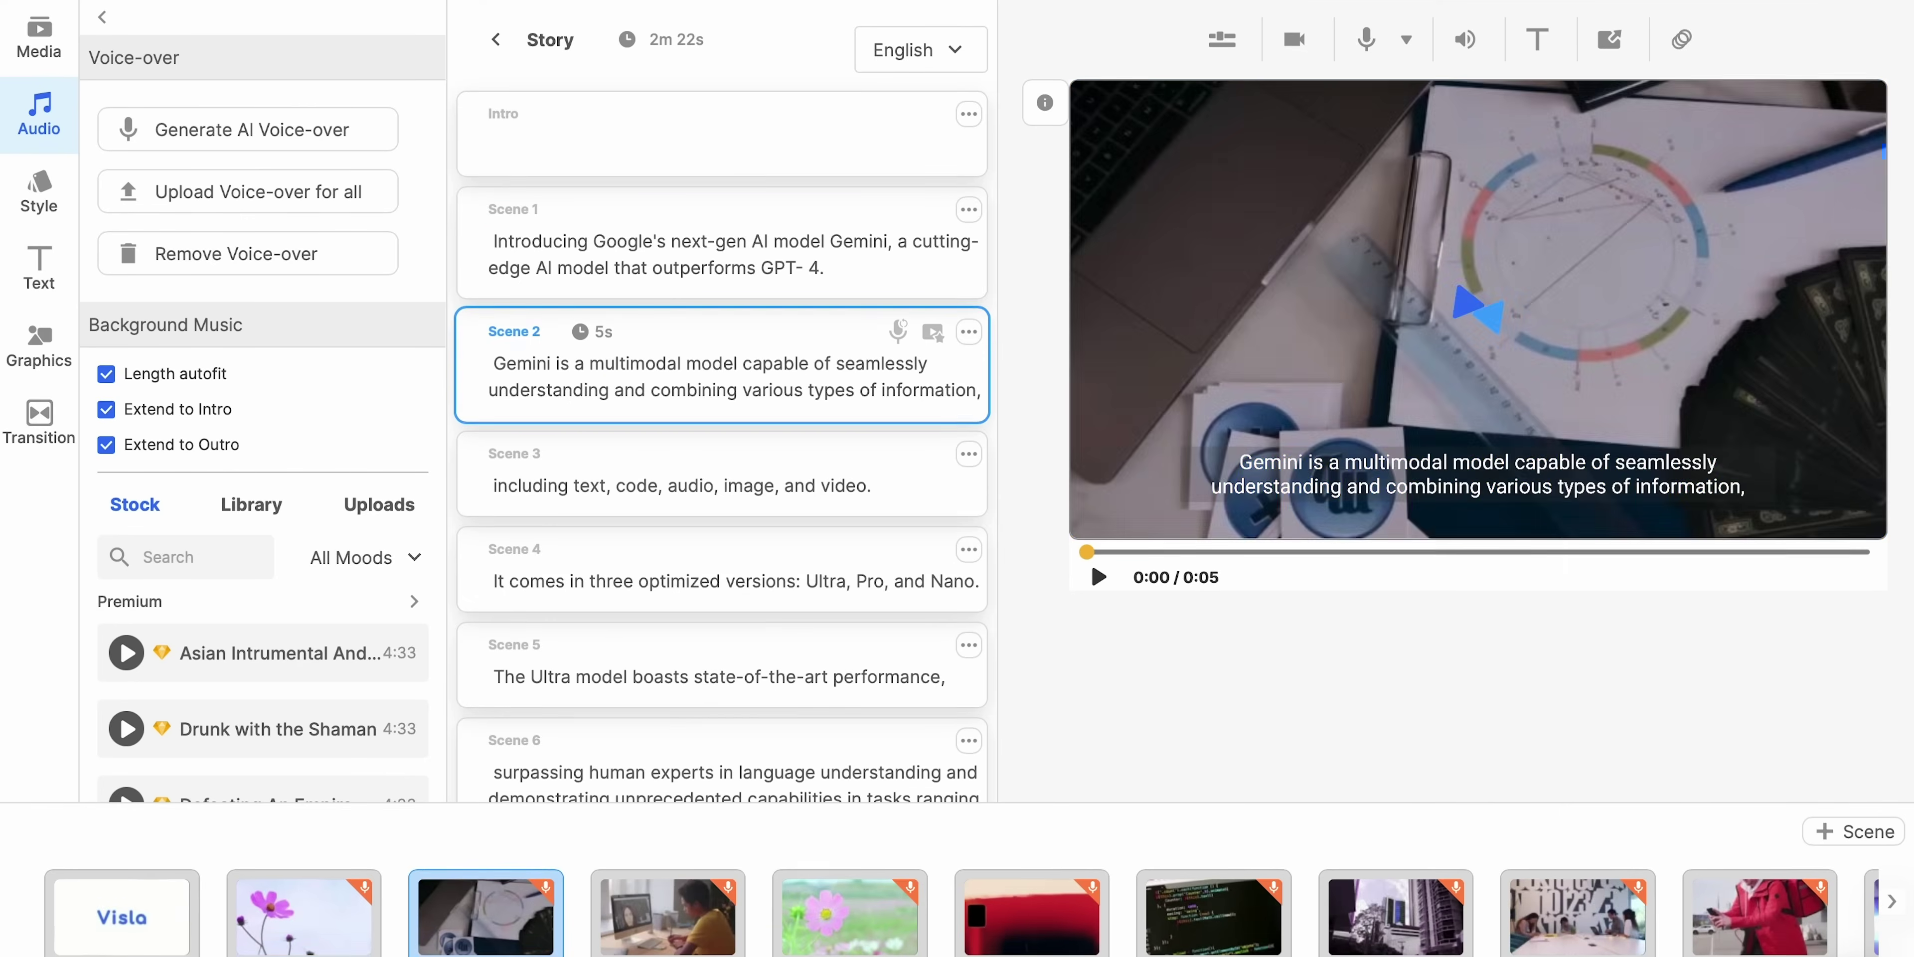
pyautogui.click(1097, 574)
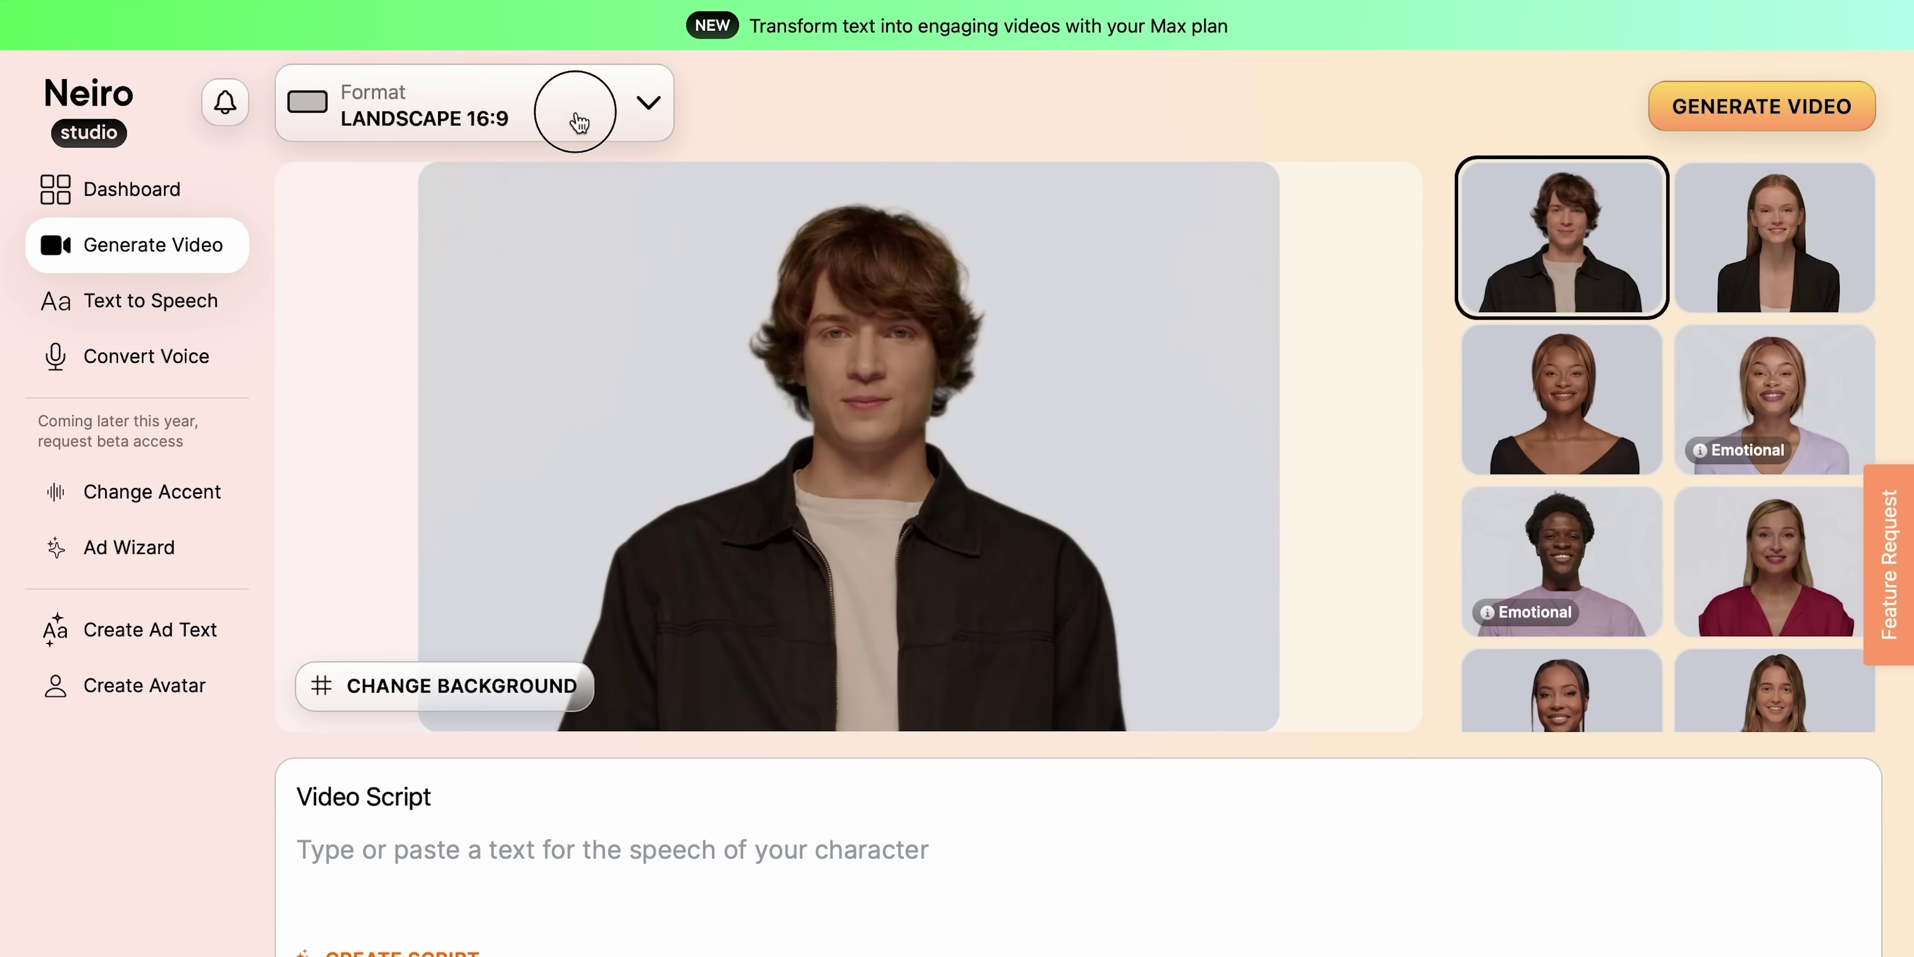
# Step: Switch the format to portrait 9:16 and generate script options about Neiro AI
pyautogui.click(538, 209)
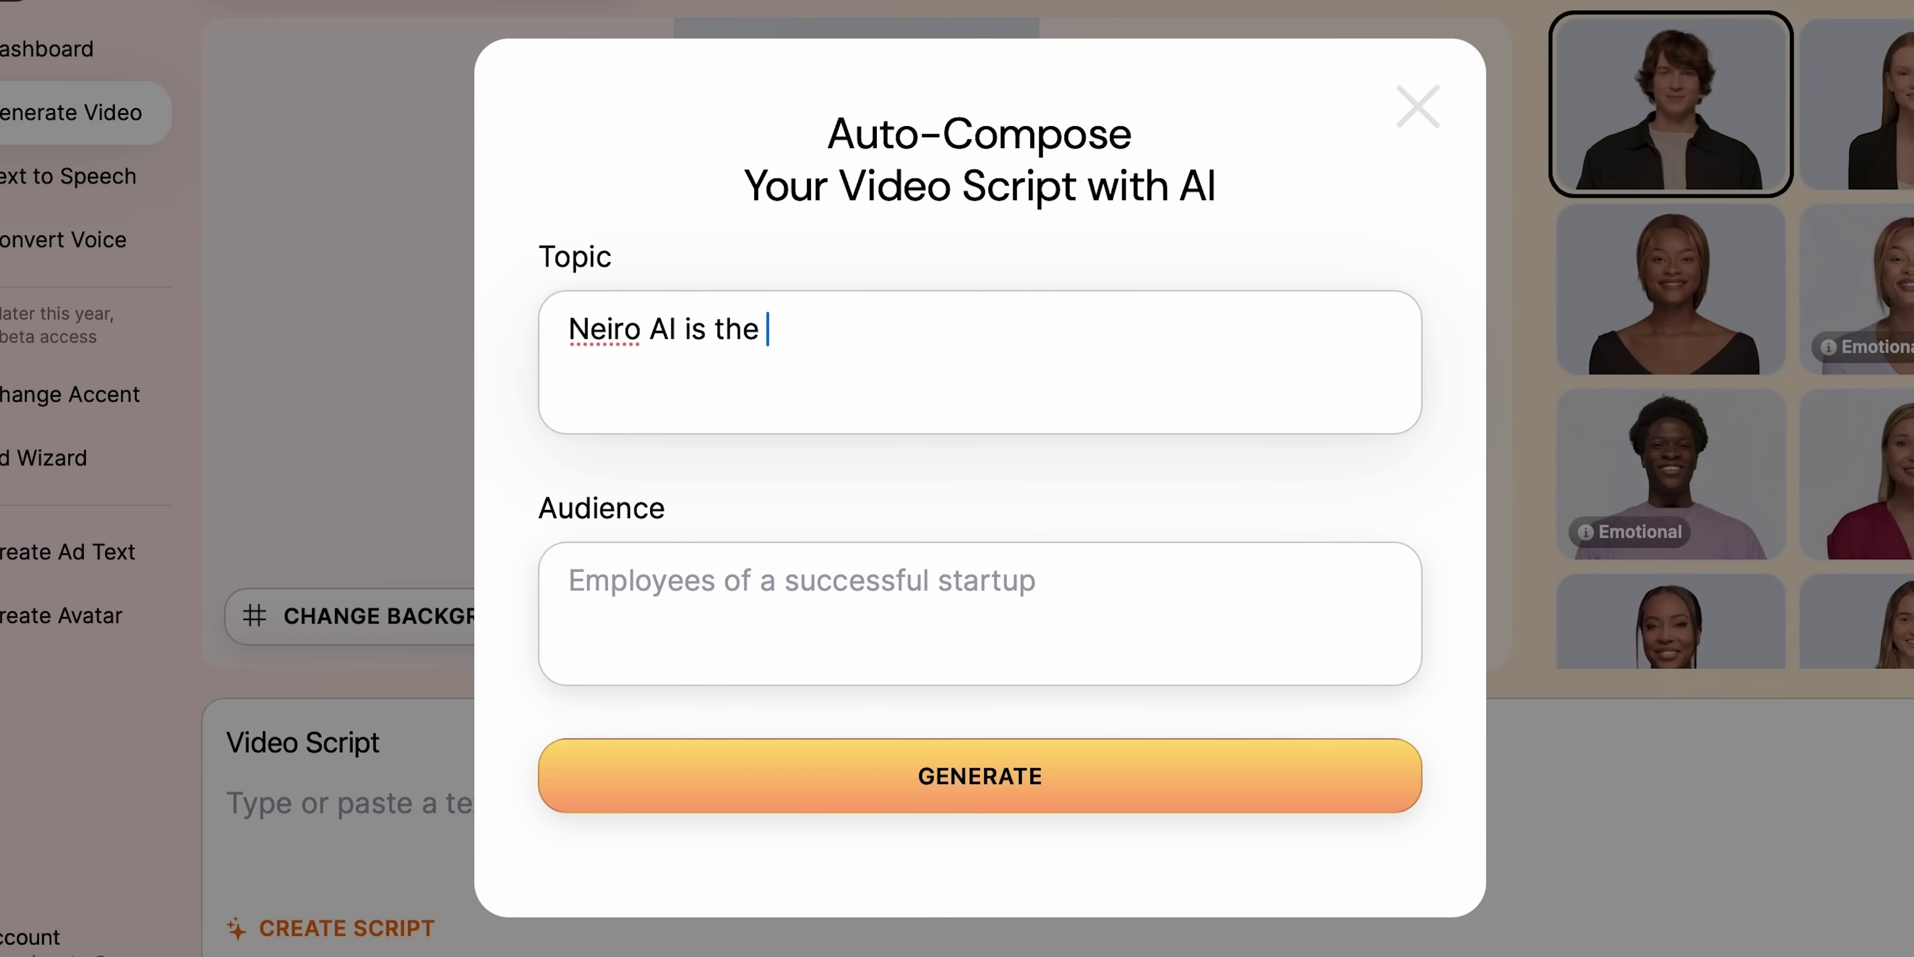
pyautogui.click(887, 776)
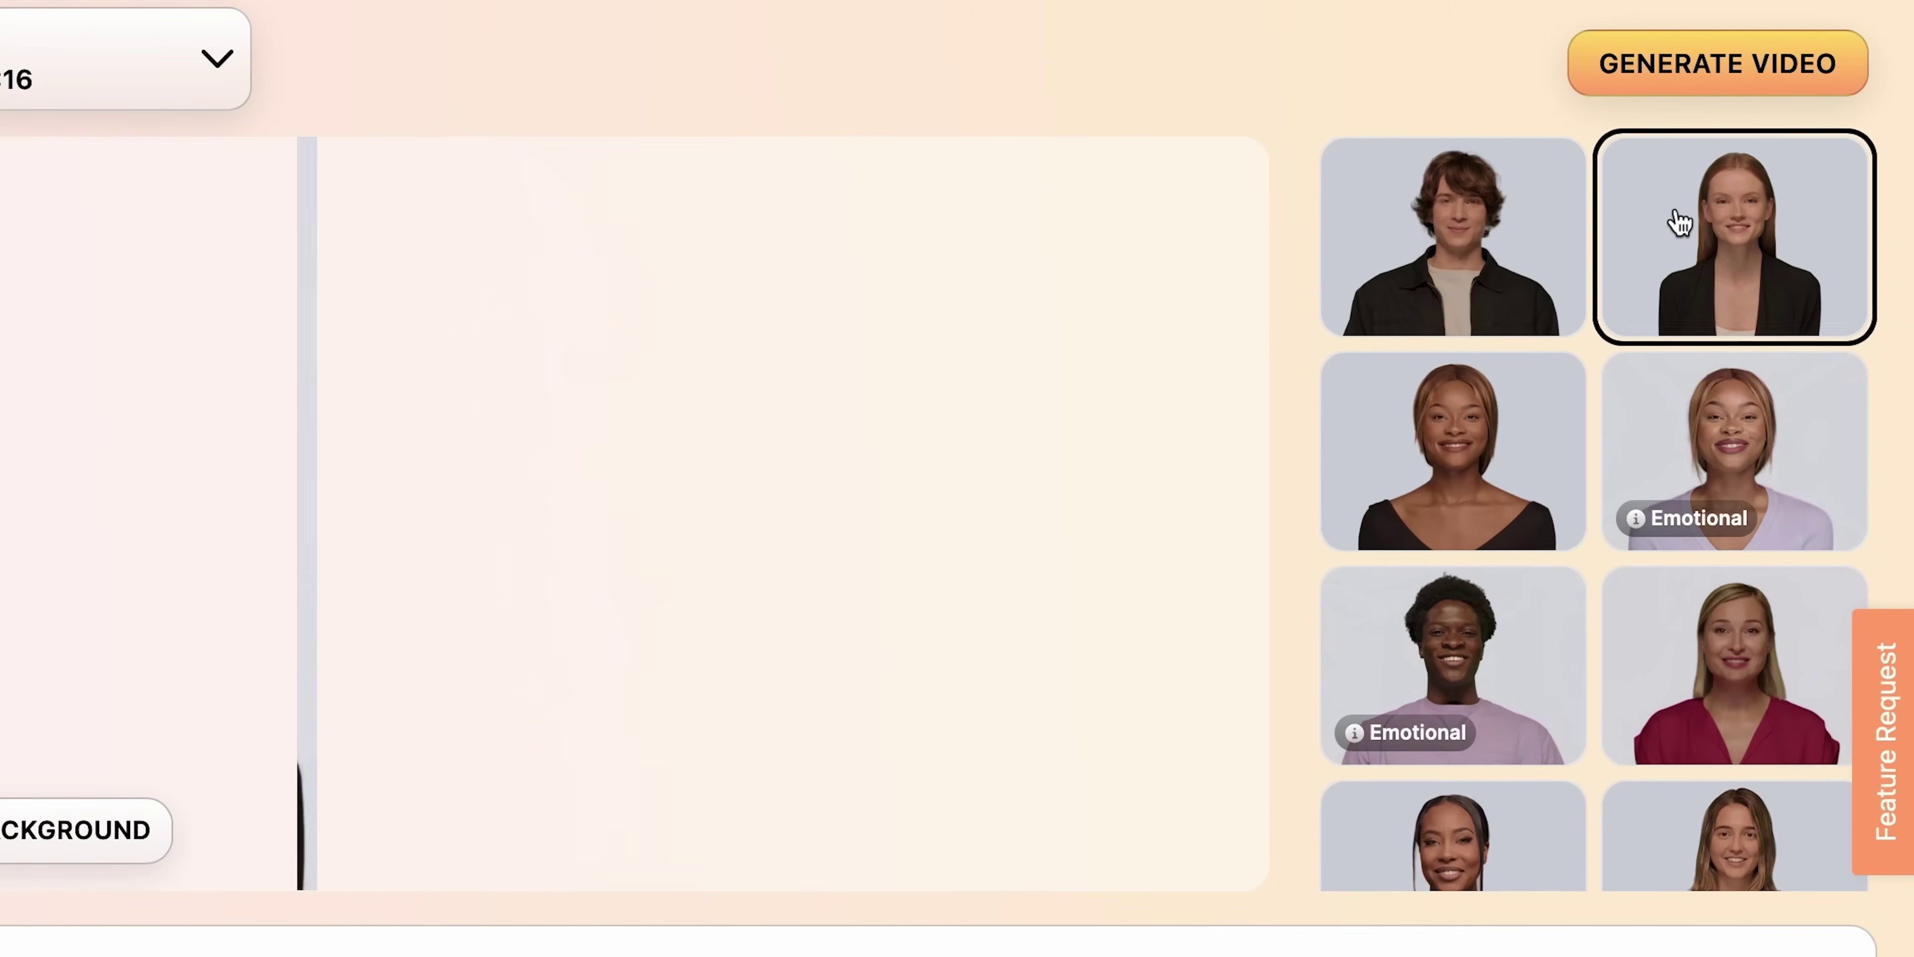
# Step: Switch to the Emotional avatar and bring up the Landscape/Portrait format choices
pyautogui.click(1569, 386)
pyautogui.click(1716, 392)
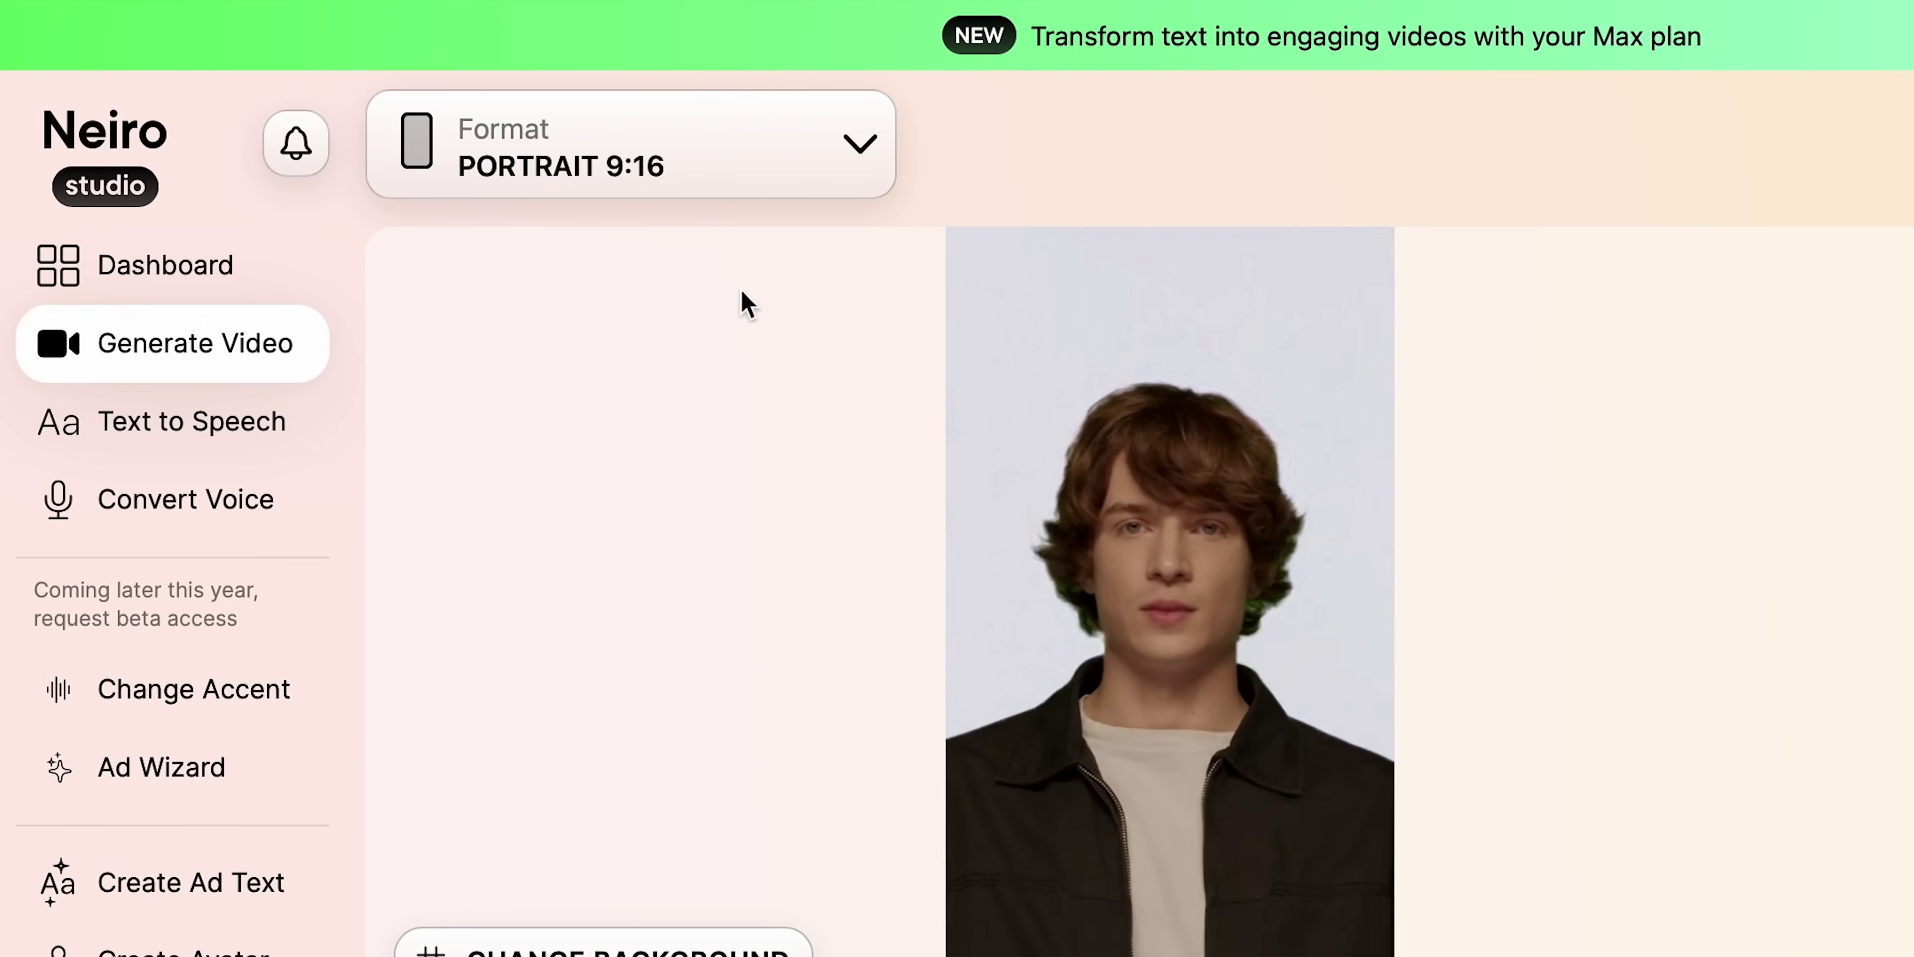
pyautogui.click(752, 160)
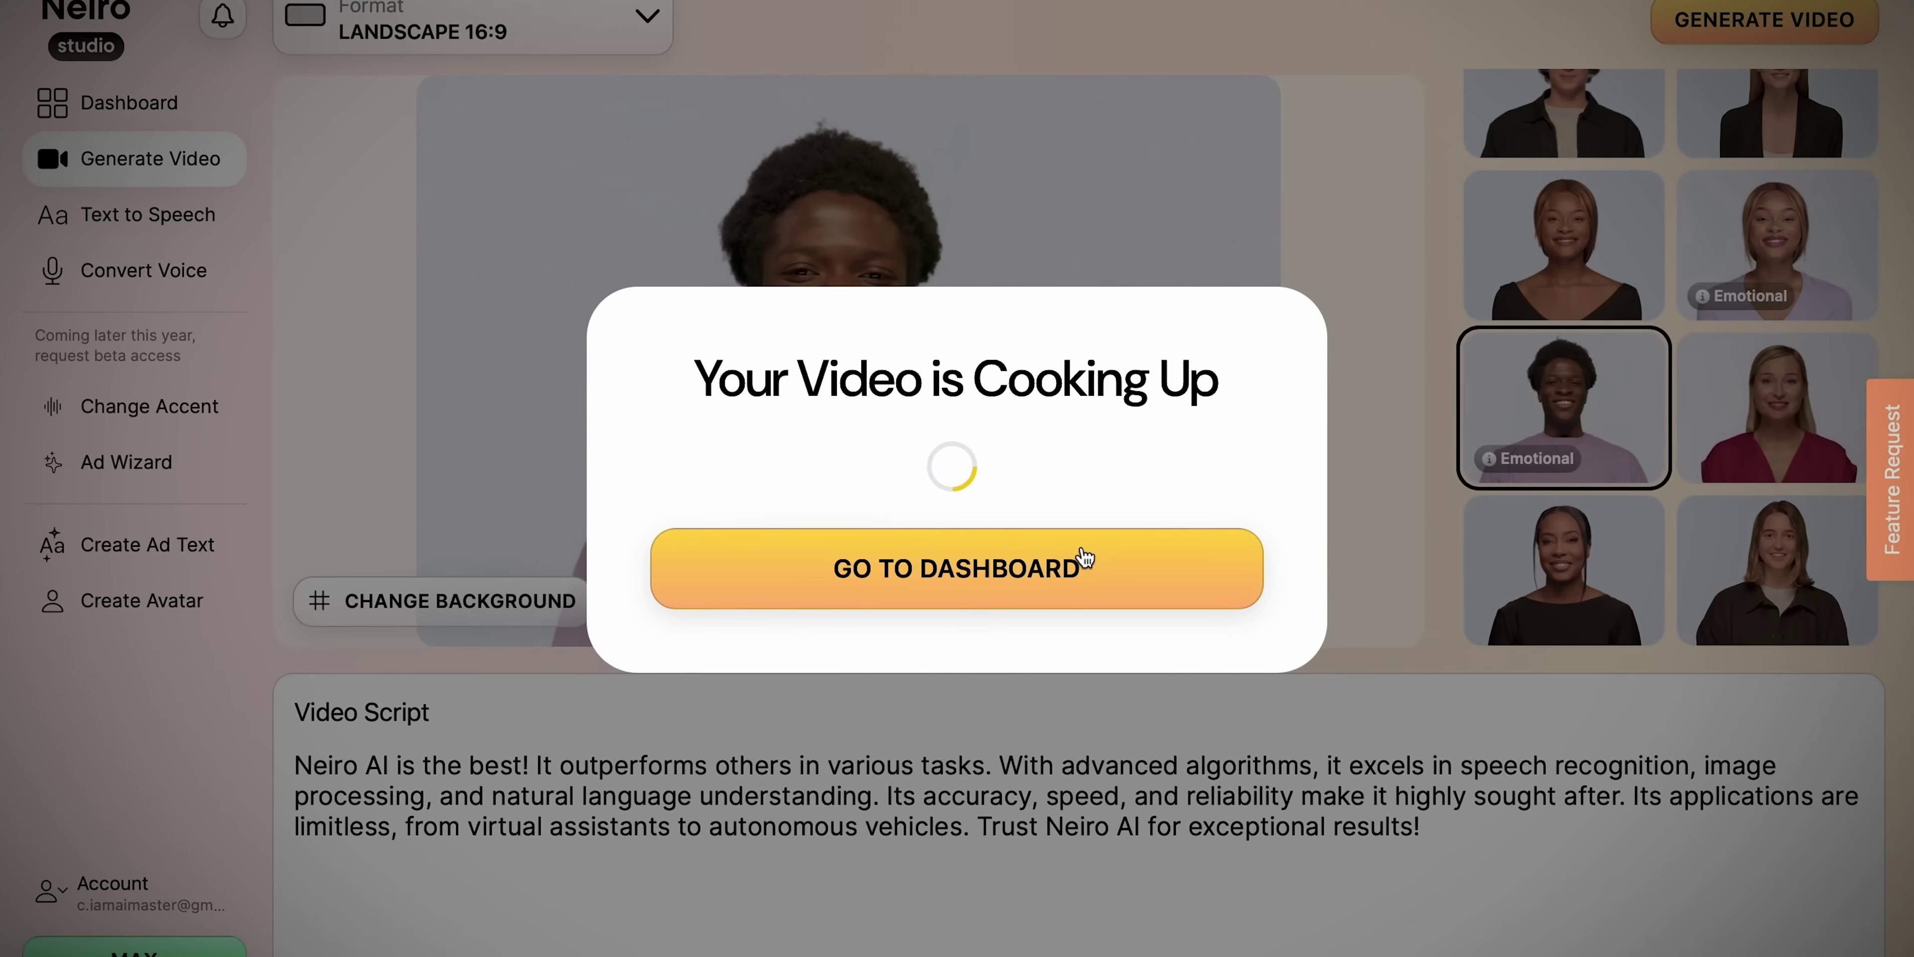
# Step: Leave the 'Your Video is Cooking Up' notice for the dashboard listing Video #1
pyautogui.click(1078, 567)
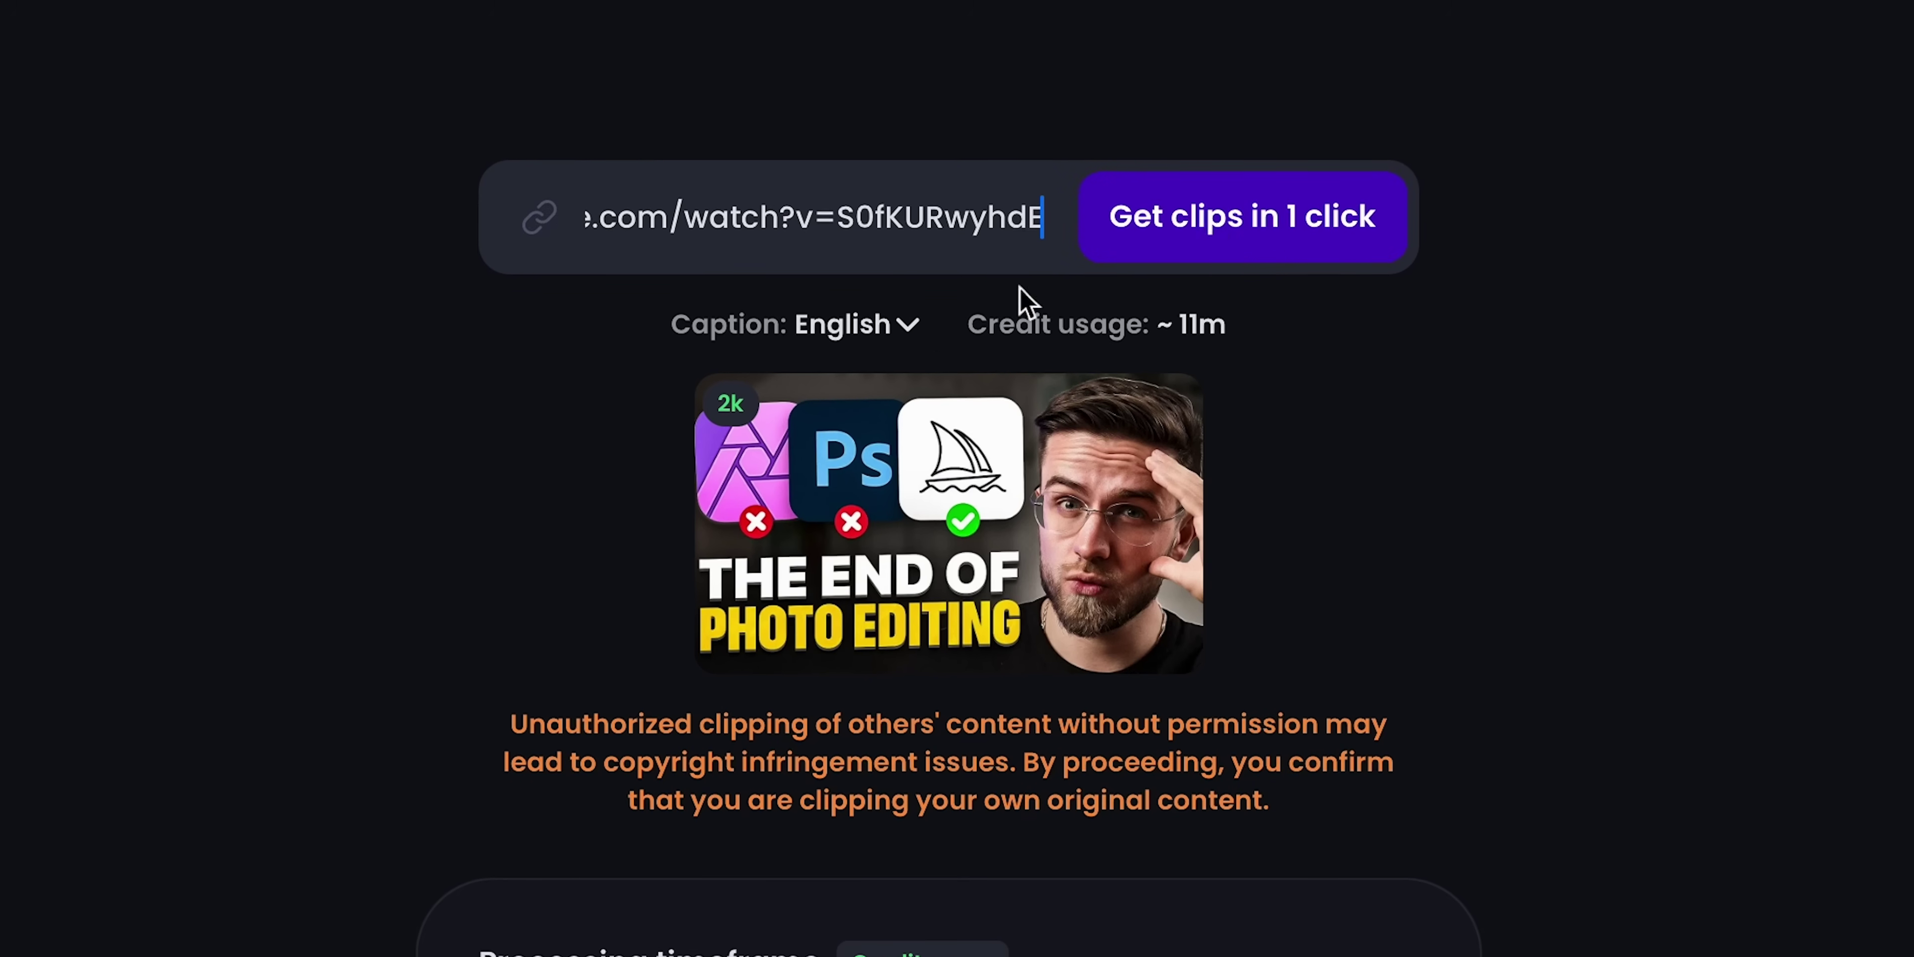
# Step: Open the caption language options for the loaded YouTube video
pyautogui.click(899, 334)
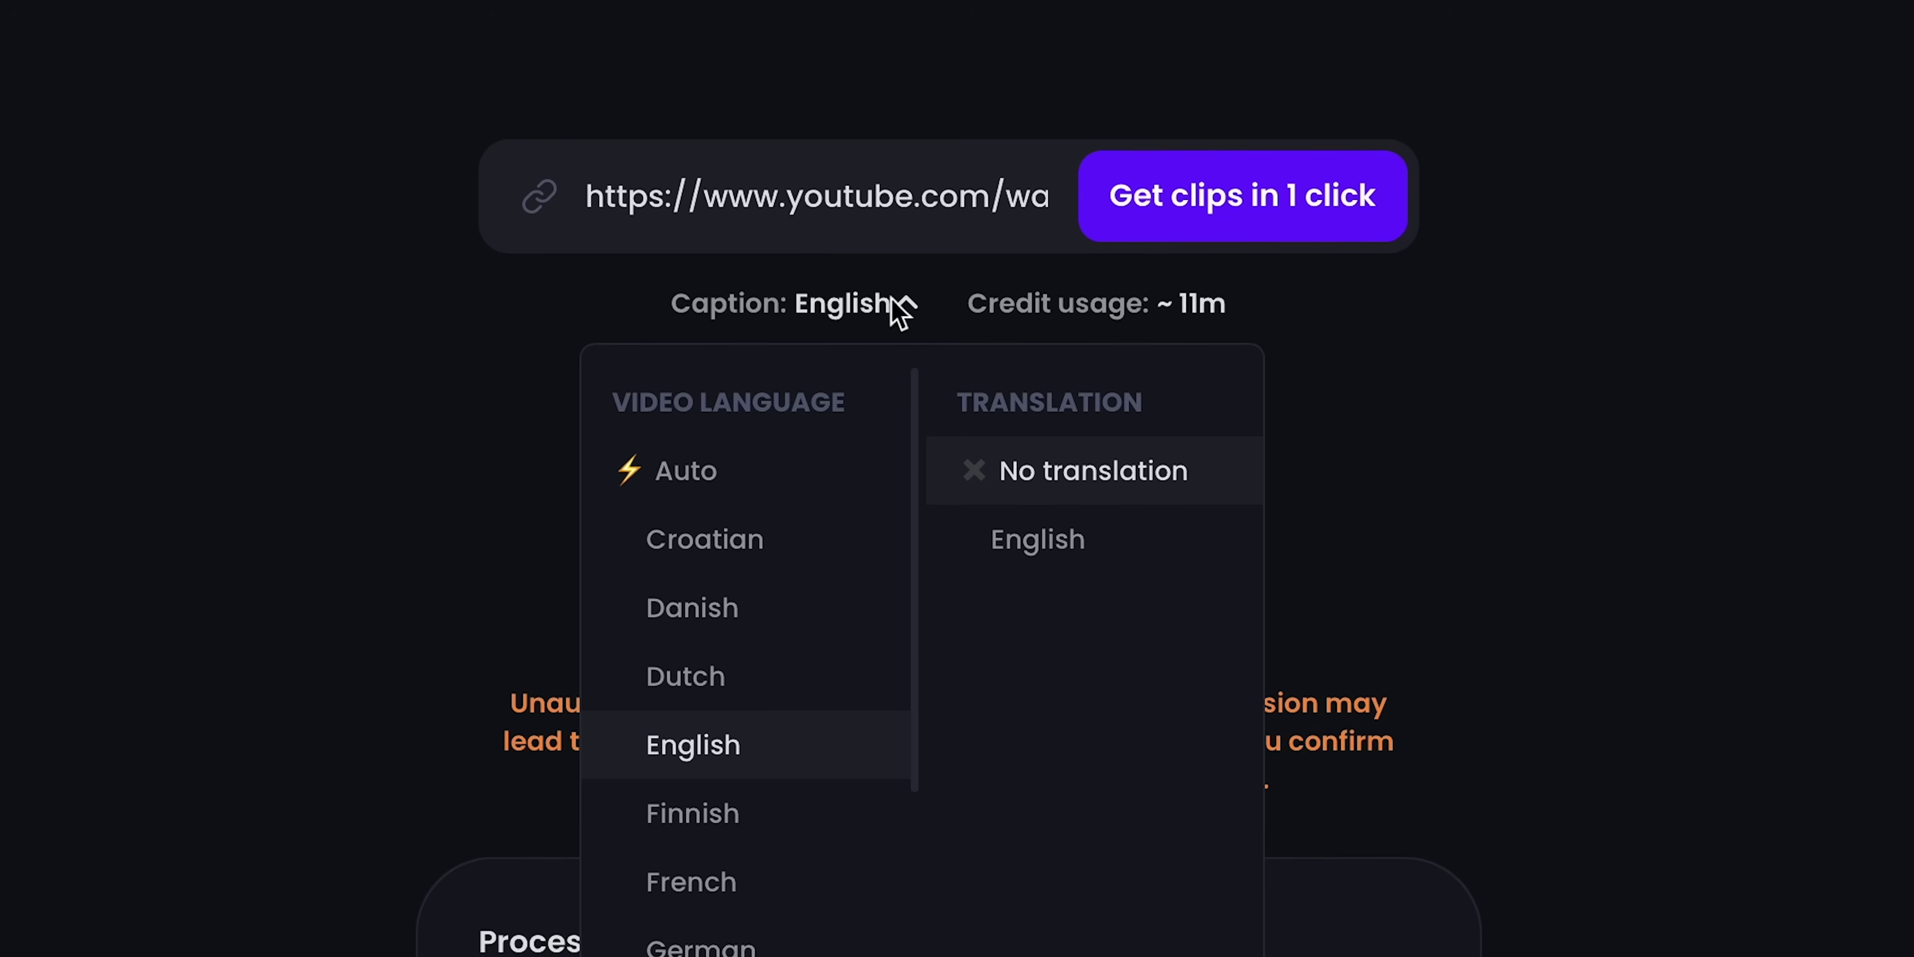
# Step: Close the caption language options, leaving captions in English with no translation
pyautogui.click(892, 297)
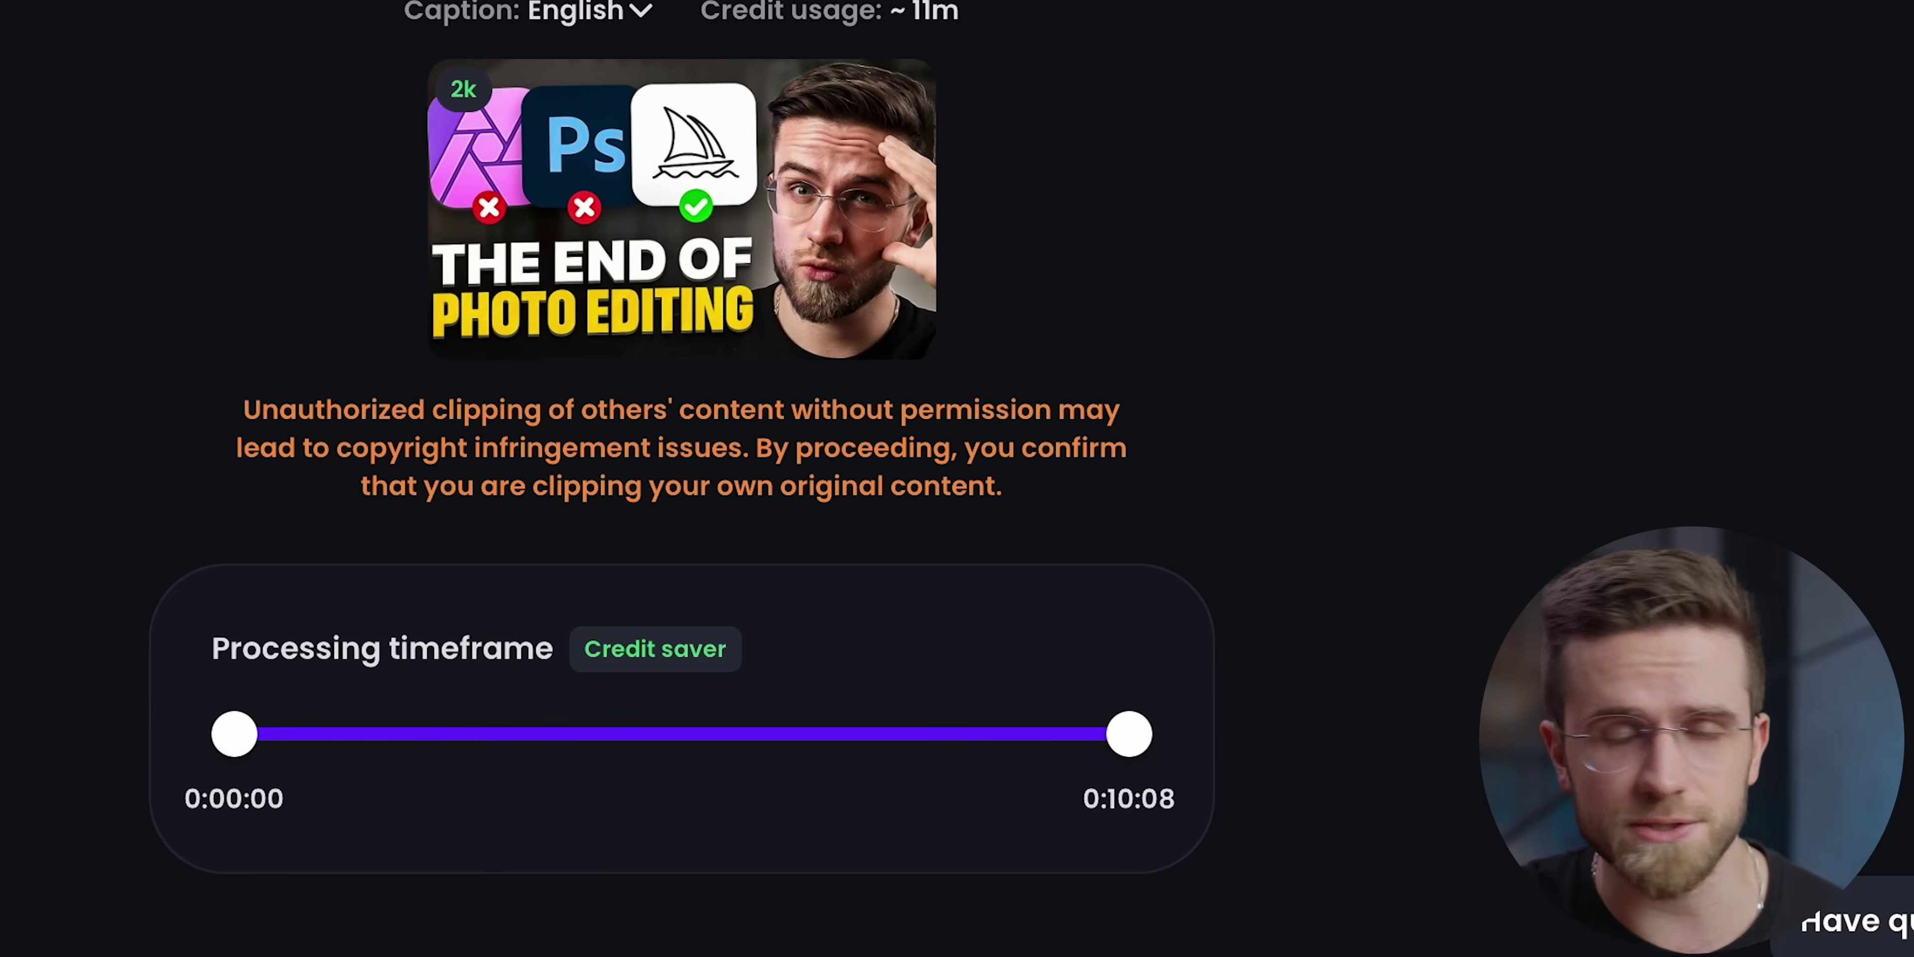
pyautogui.click(633, 10)
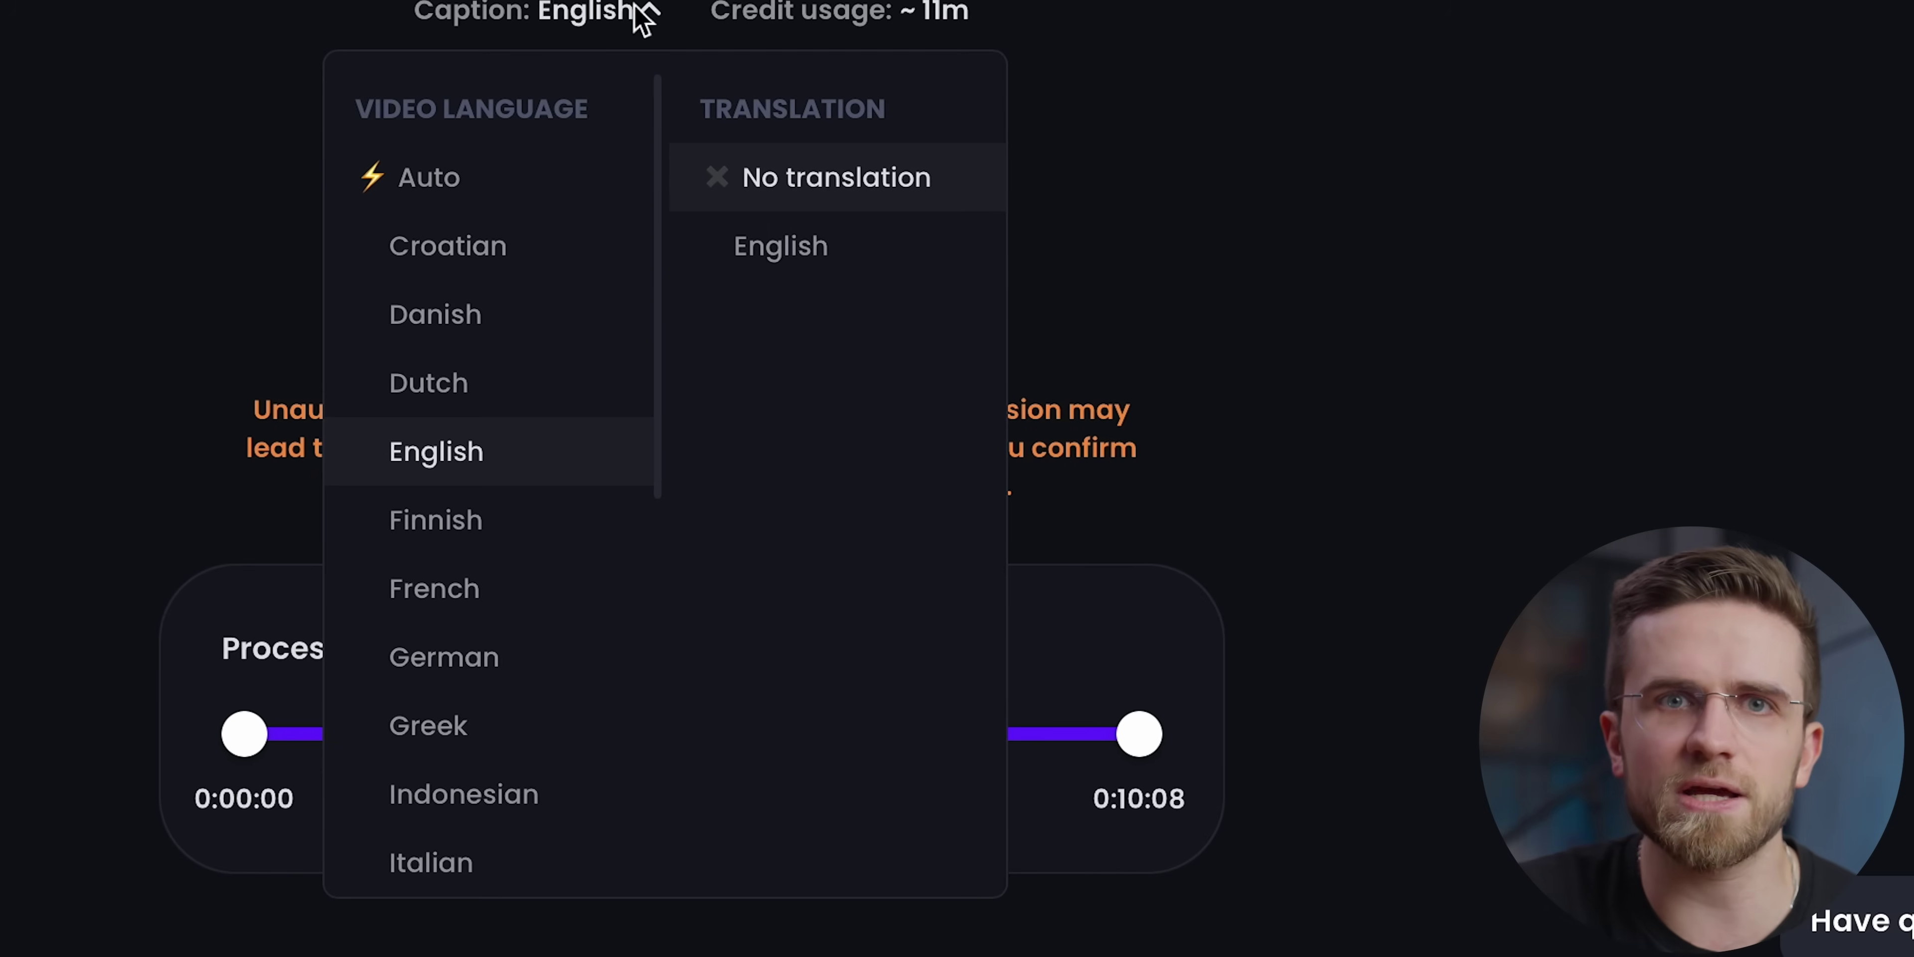
pyautogui.click(636, 6)
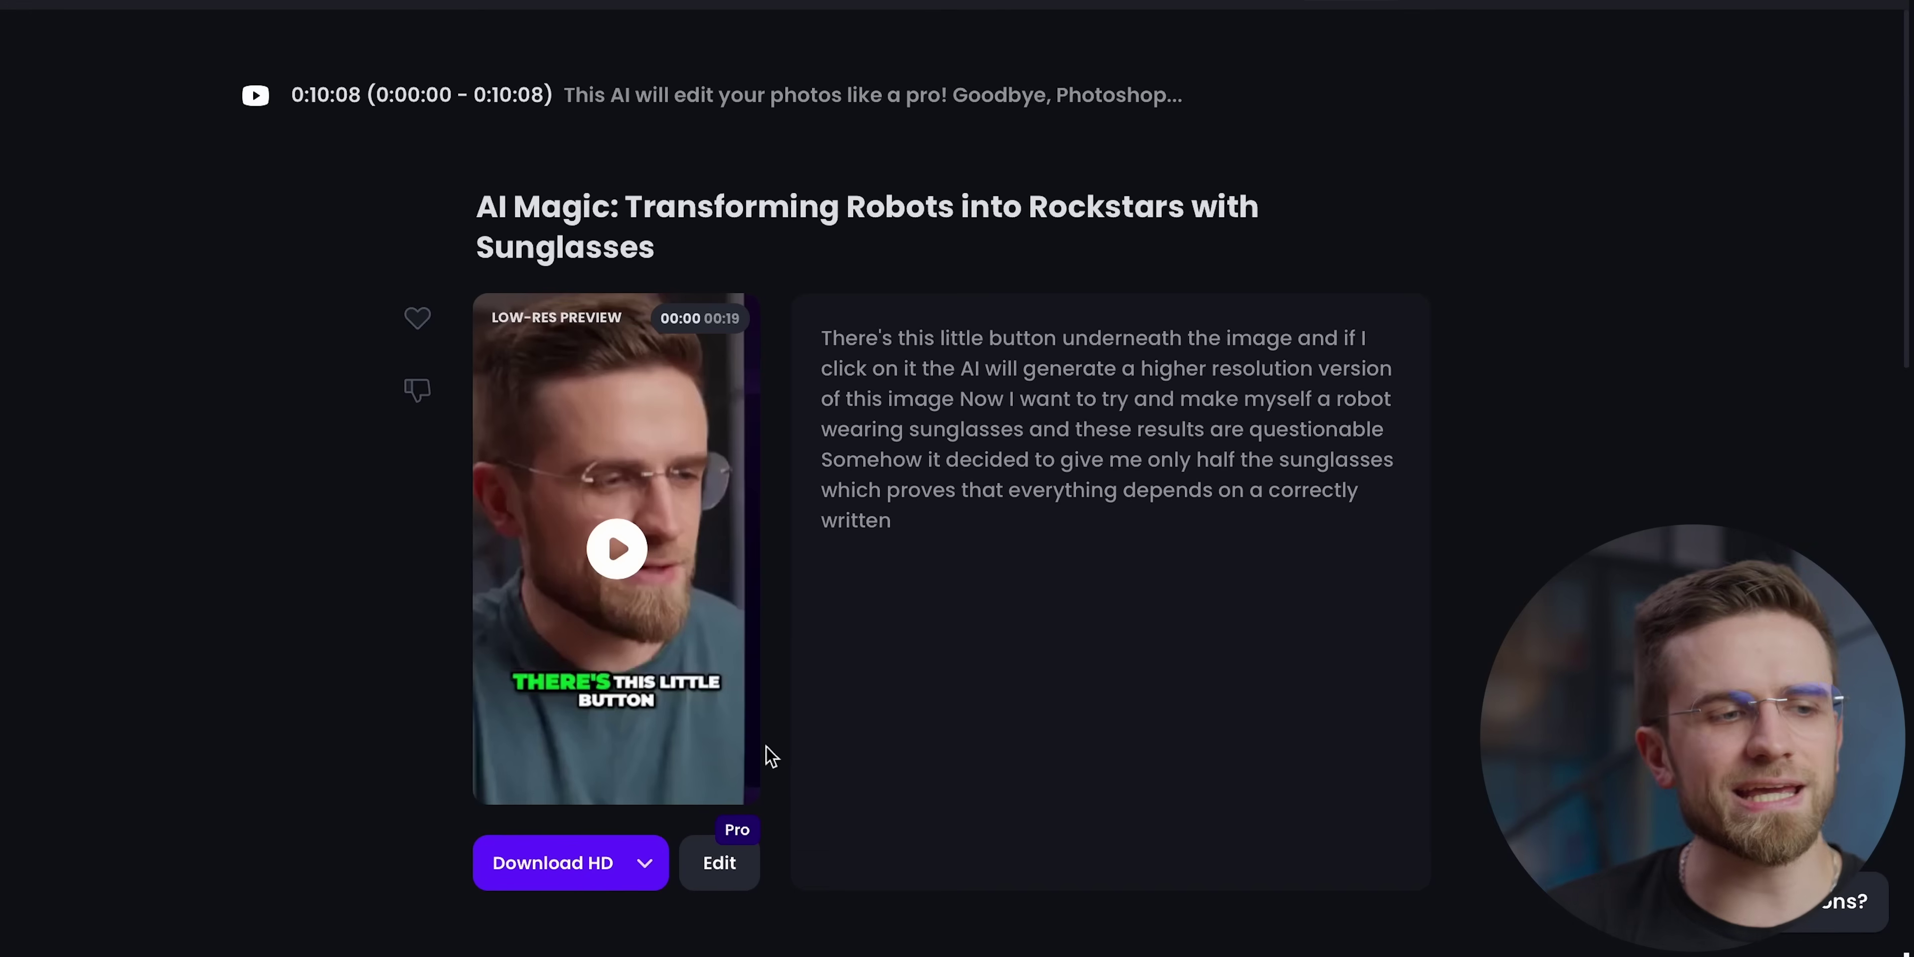
# Step: Play the preview of the robot-sunglasses clip
pyautogui.click(634, 550)
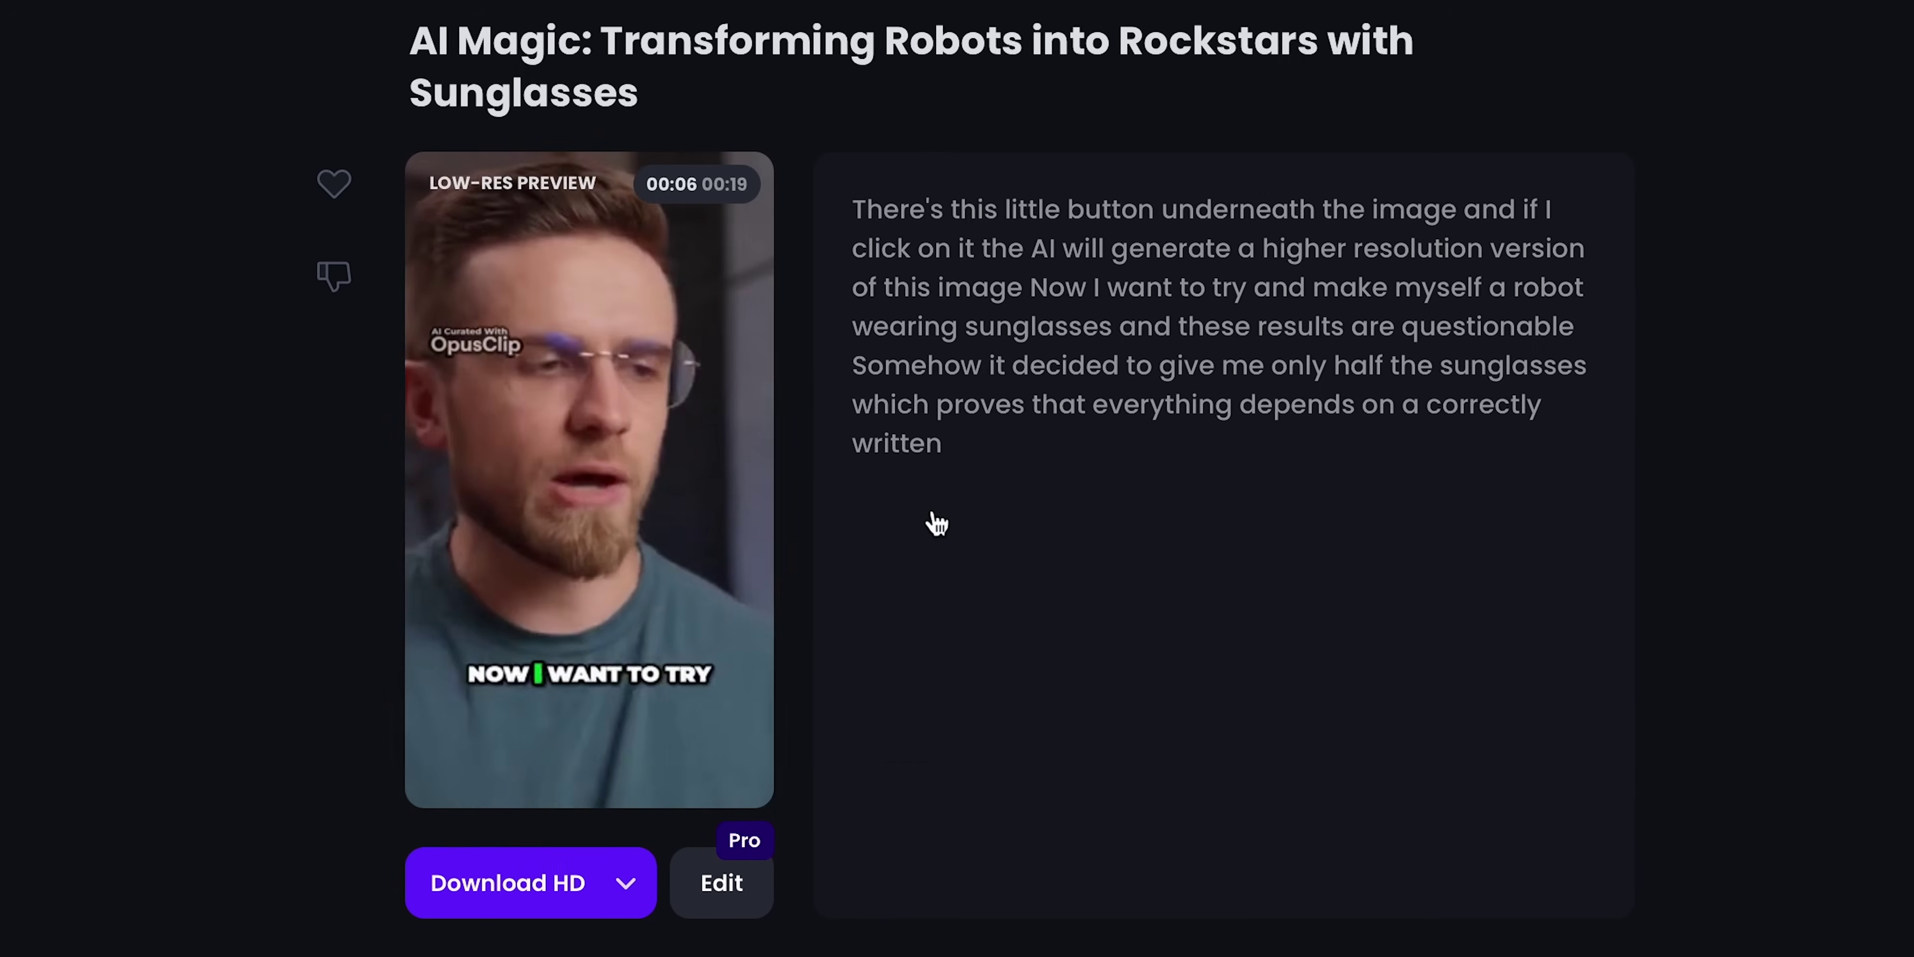
pyautogui.moveTo(592, 480)
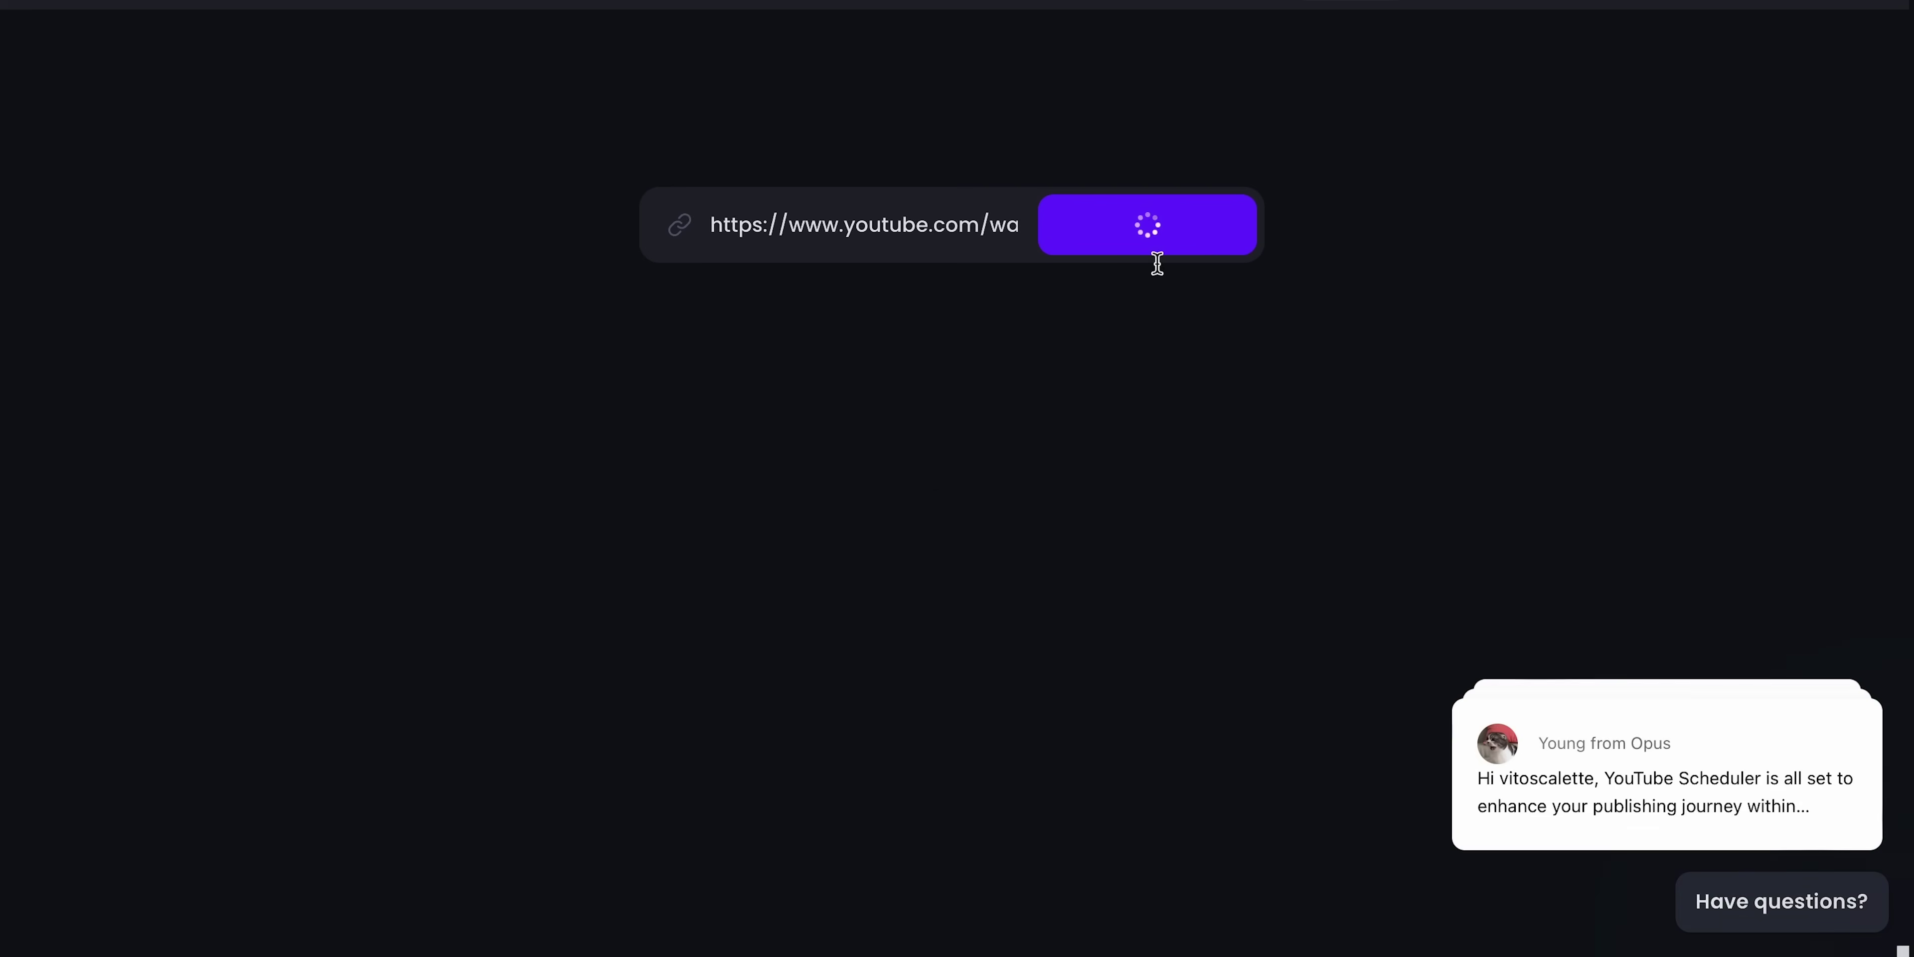
# Step: Dismiss the chat pop-ups and scroll down to the Antarctica ice-wall clip
pyautogui.click(1818, 348)
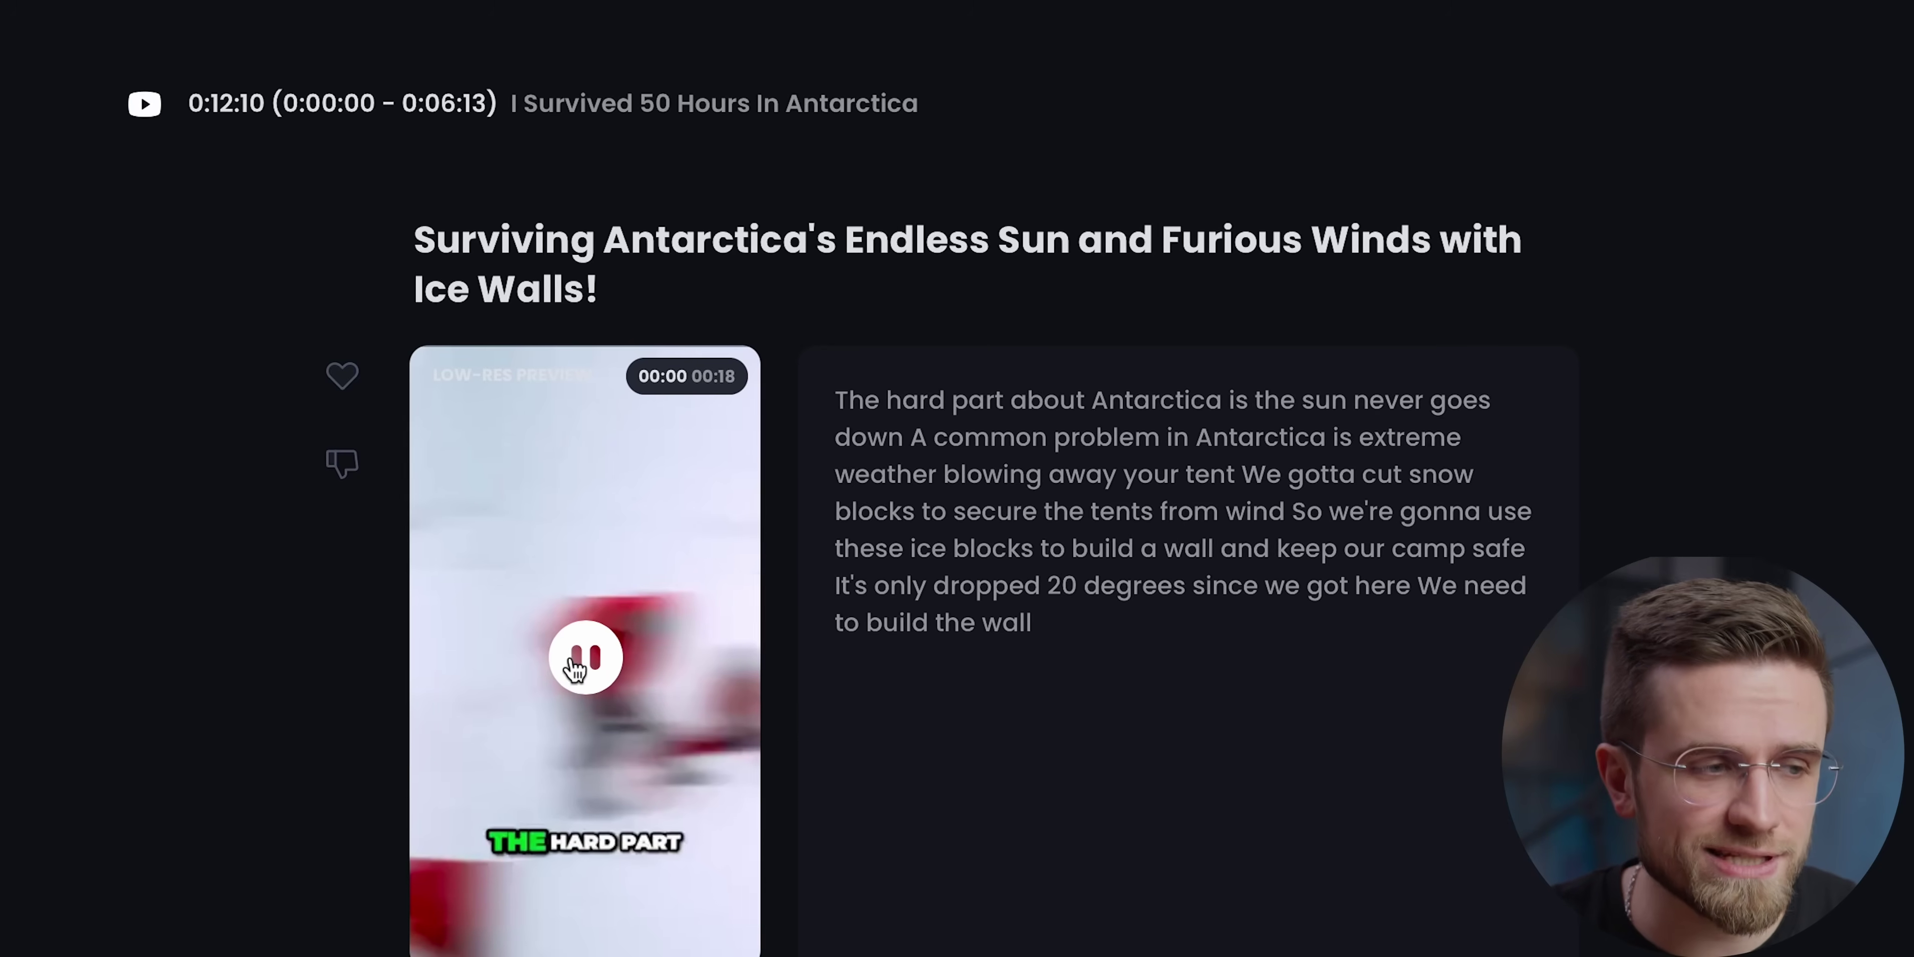
pyautogui.scroll(-3, 920, 589)
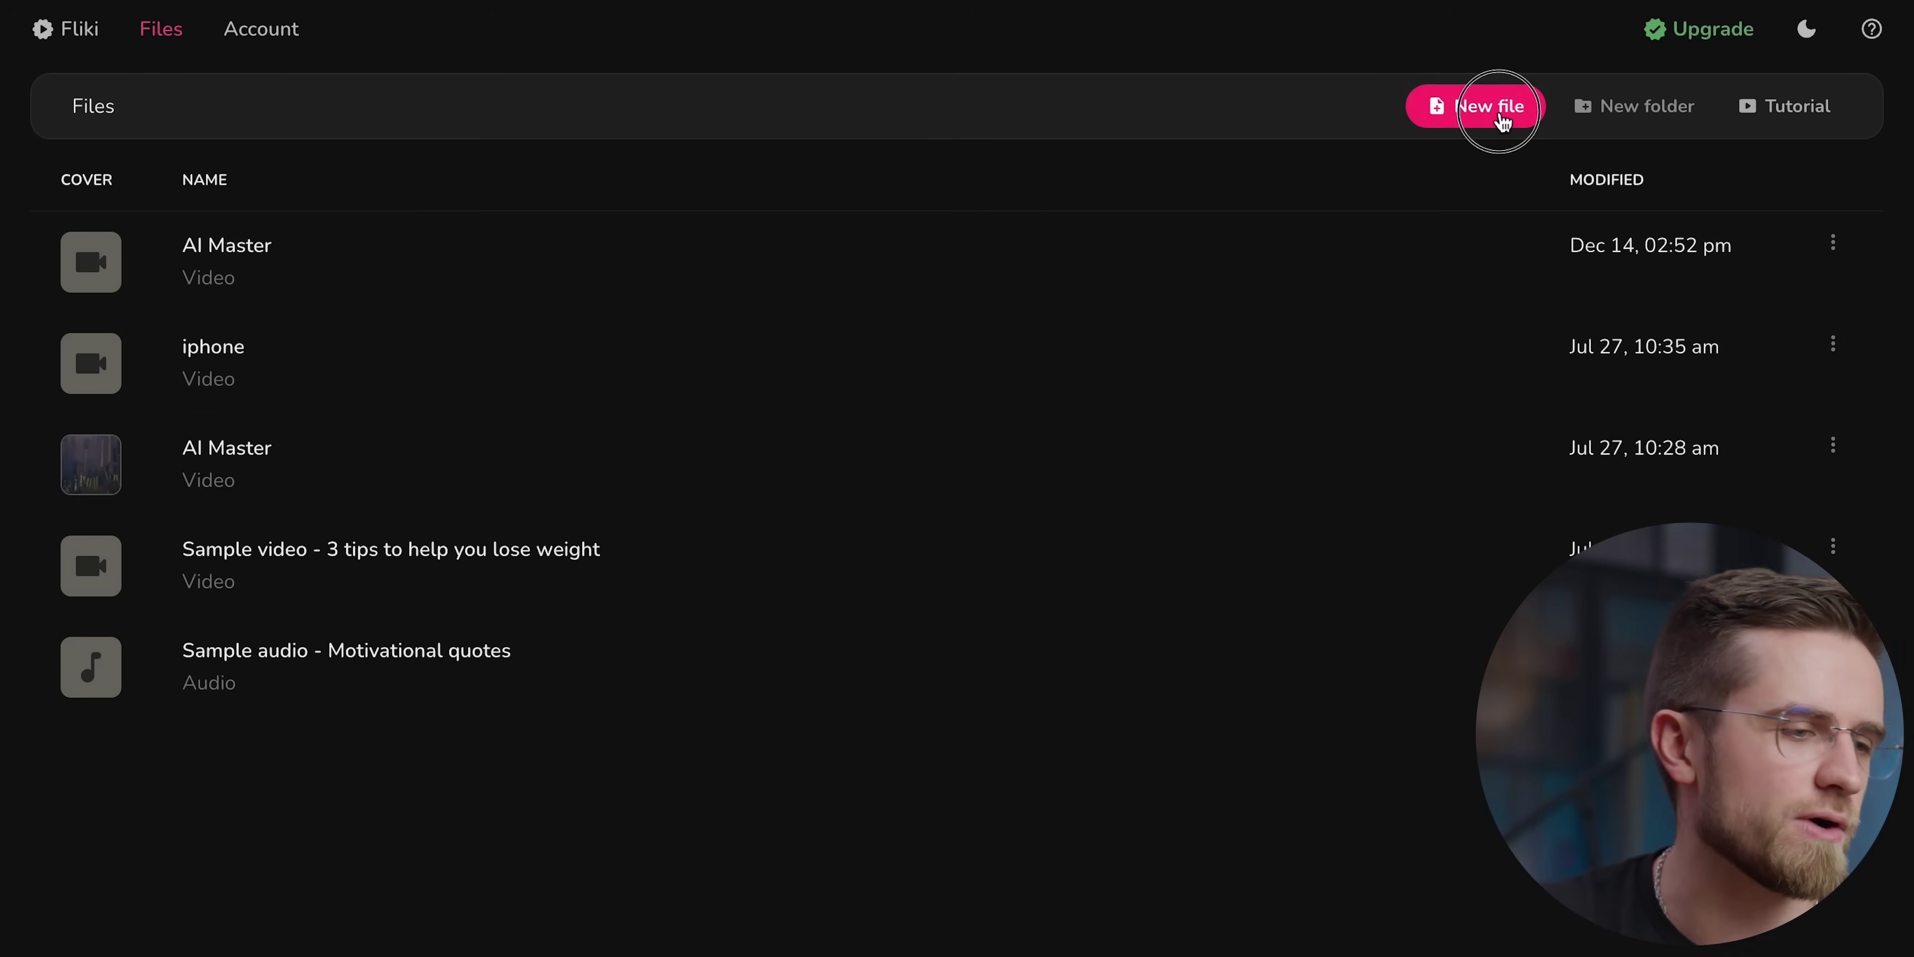
# Step: Start a new Fliki file with English language and the Mexico dialect
pyautogui.click(1501, 112)
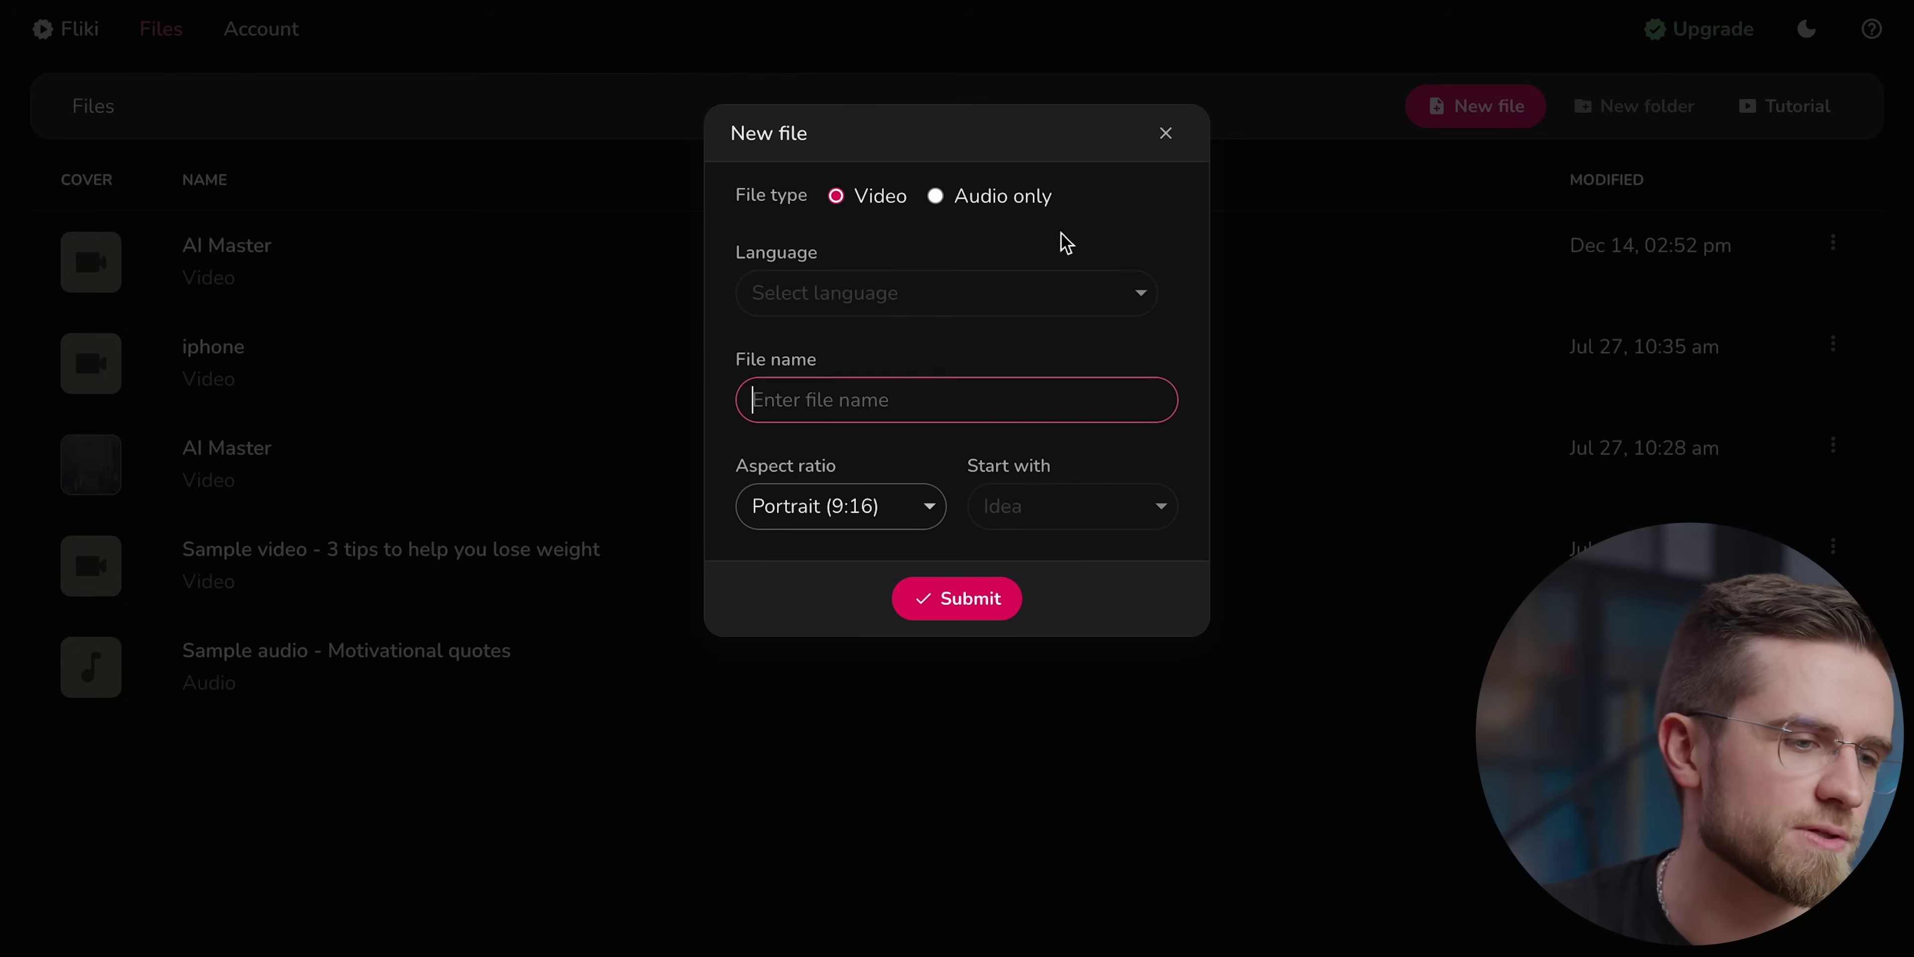
pyautogui.click(1068, 291)
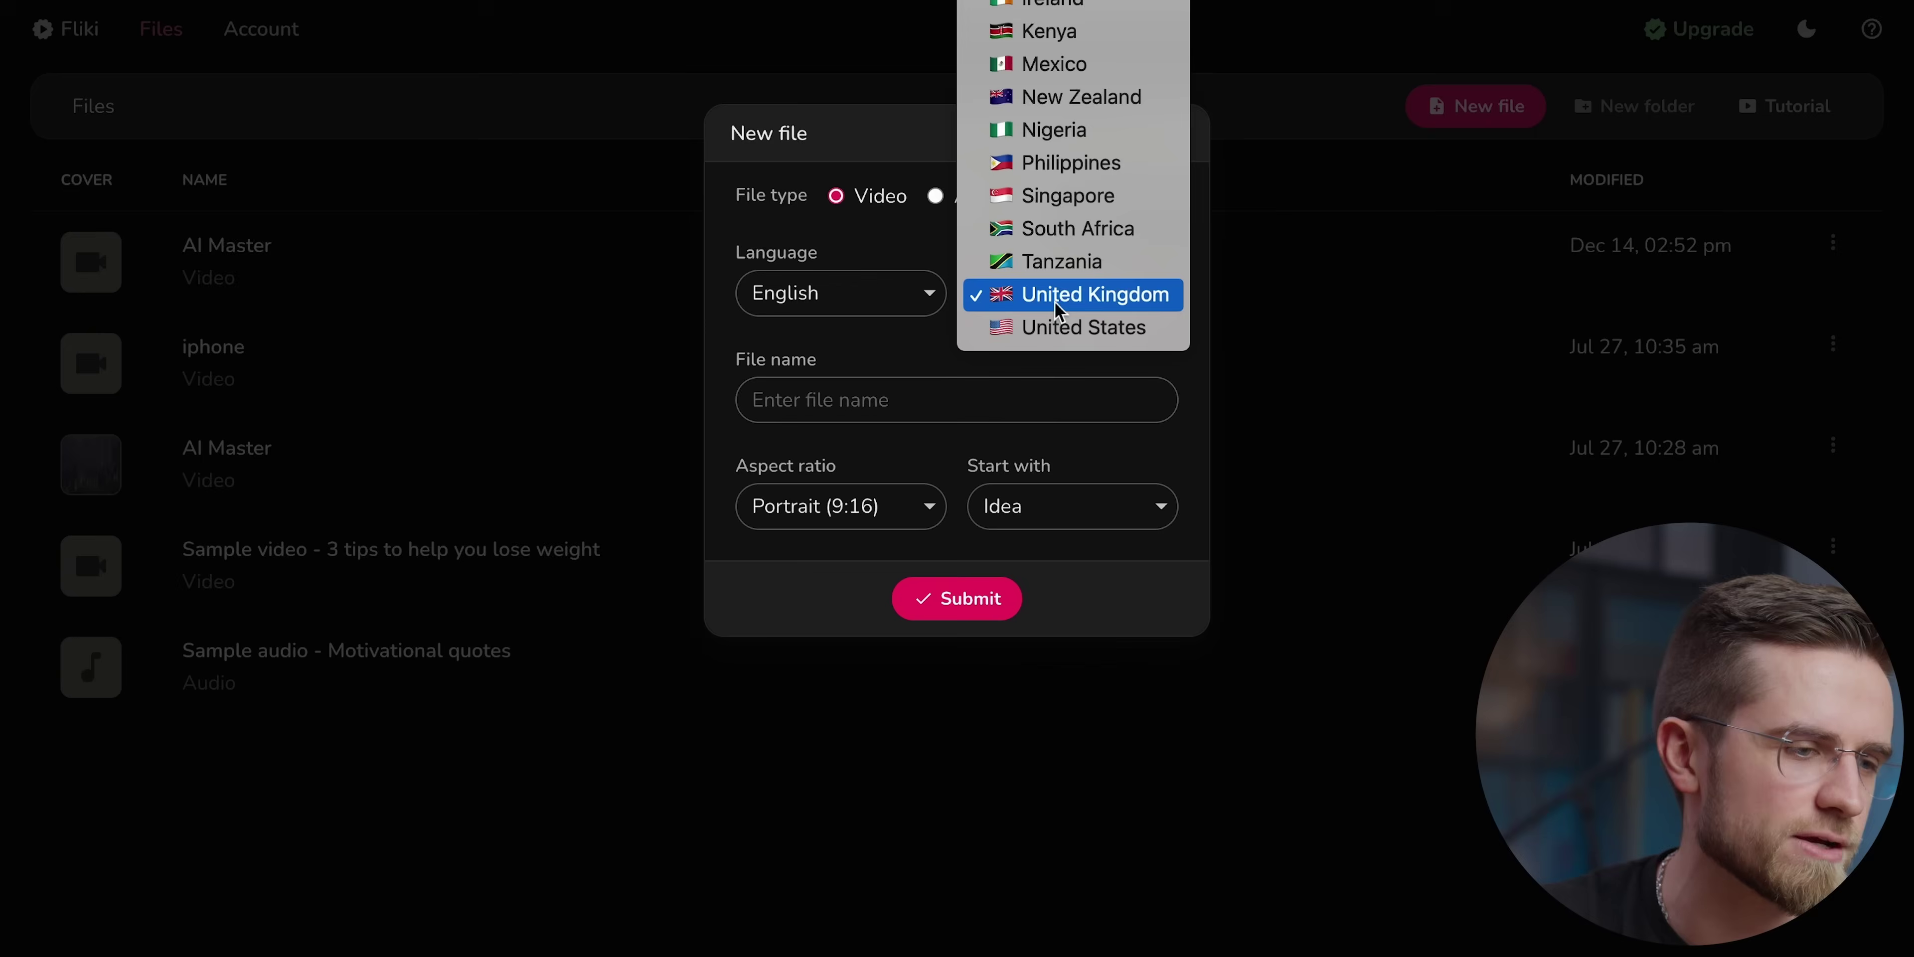
pyautogui.click(1037, 65)
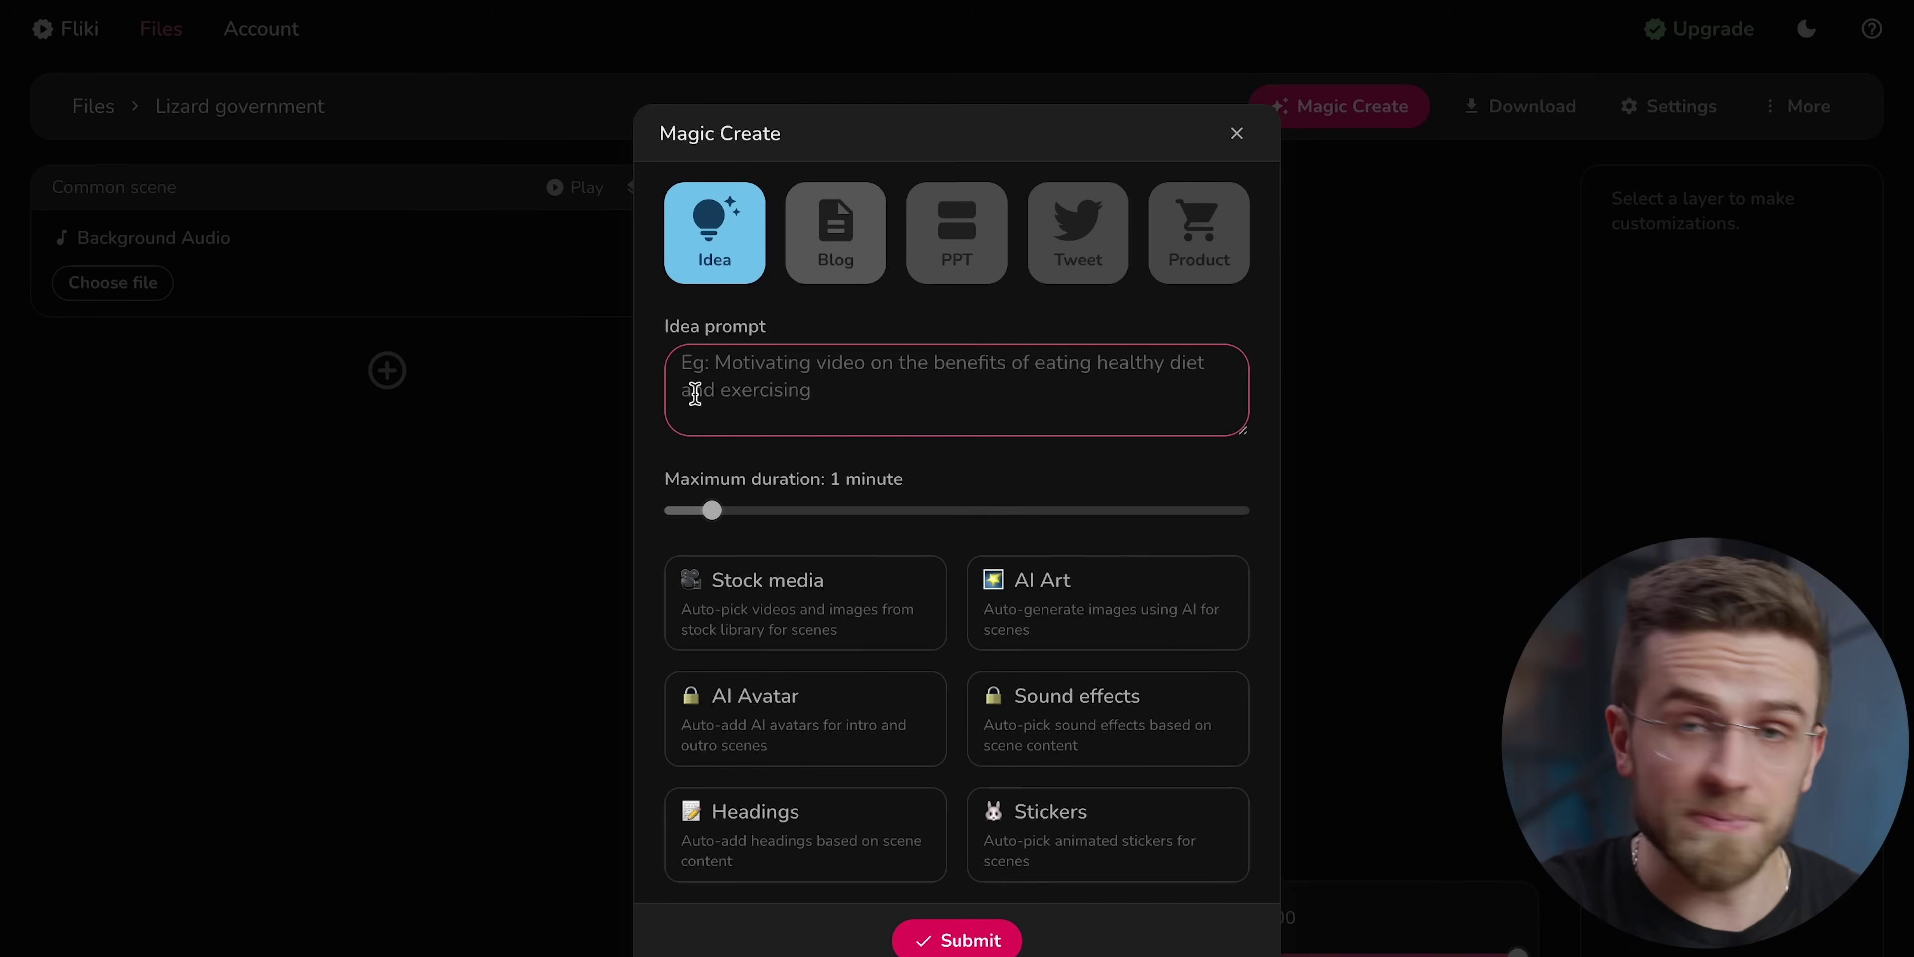
# Step: Enter the idea 'Lizards control this world and humans are just slave', set 30 seconds, choose AI Art
pyautogui.write('Lizards cont')
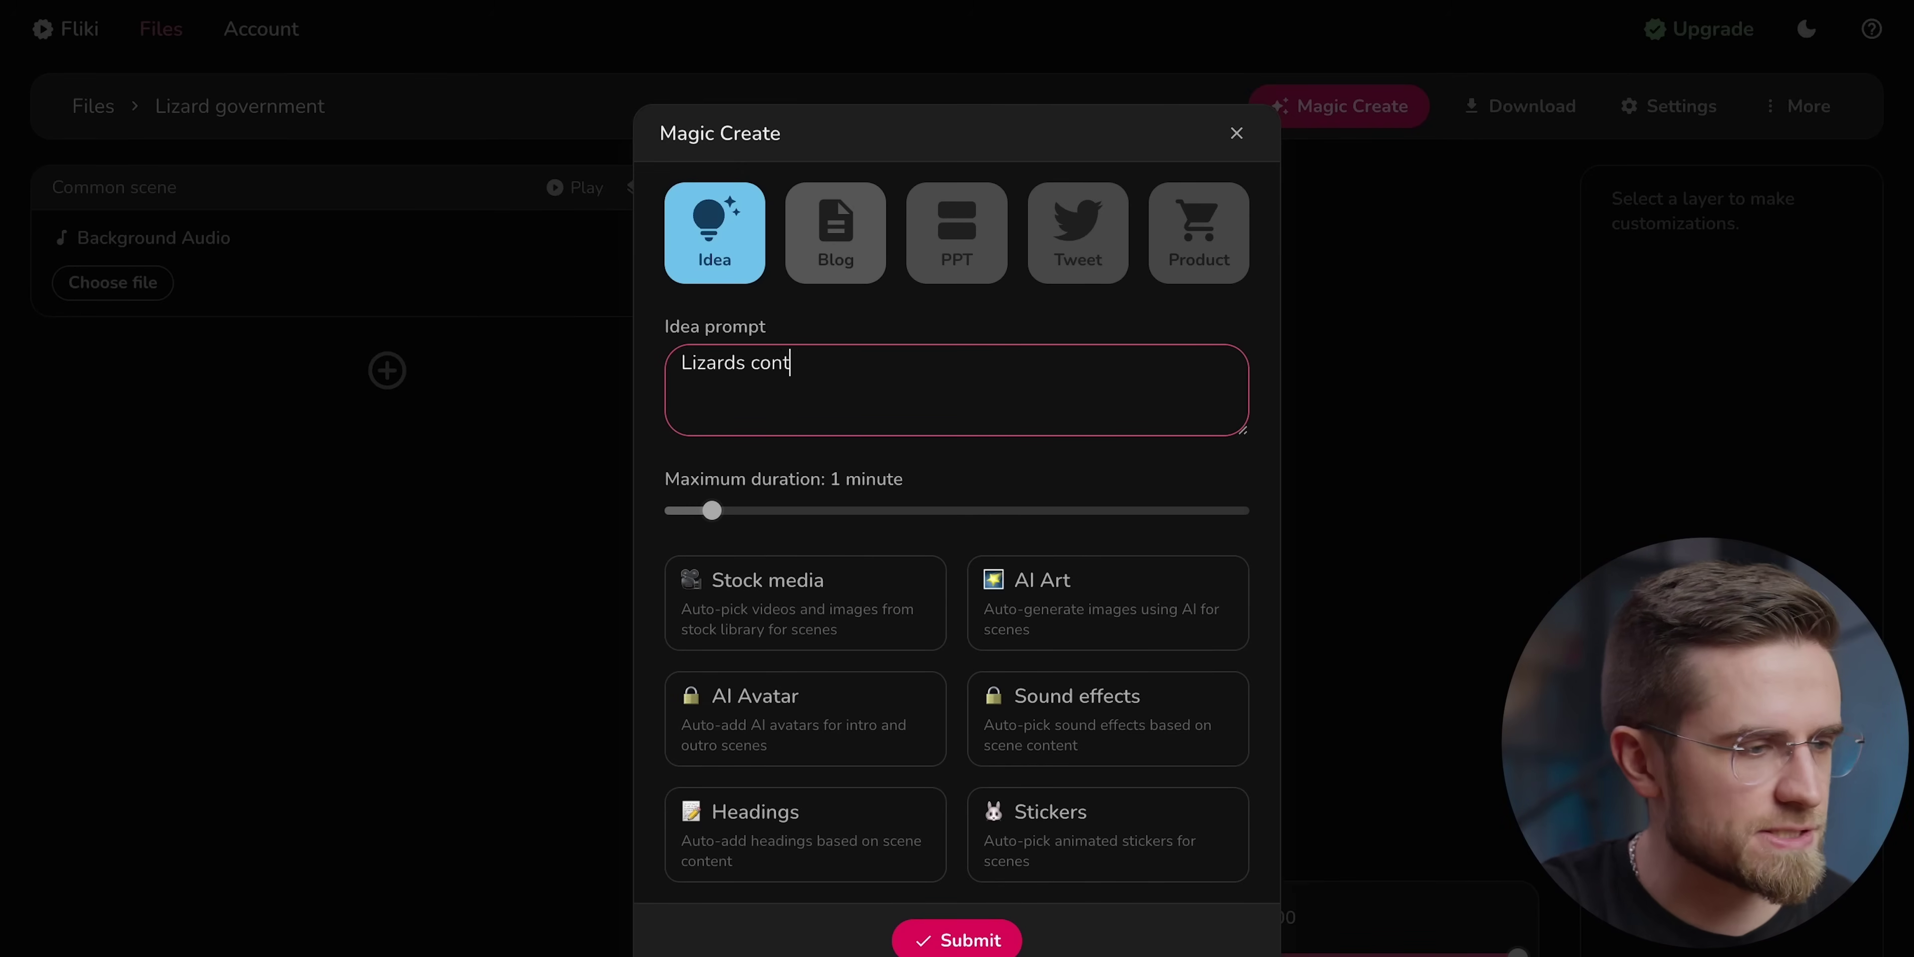
pyautogui.write('rol this world and humans are')
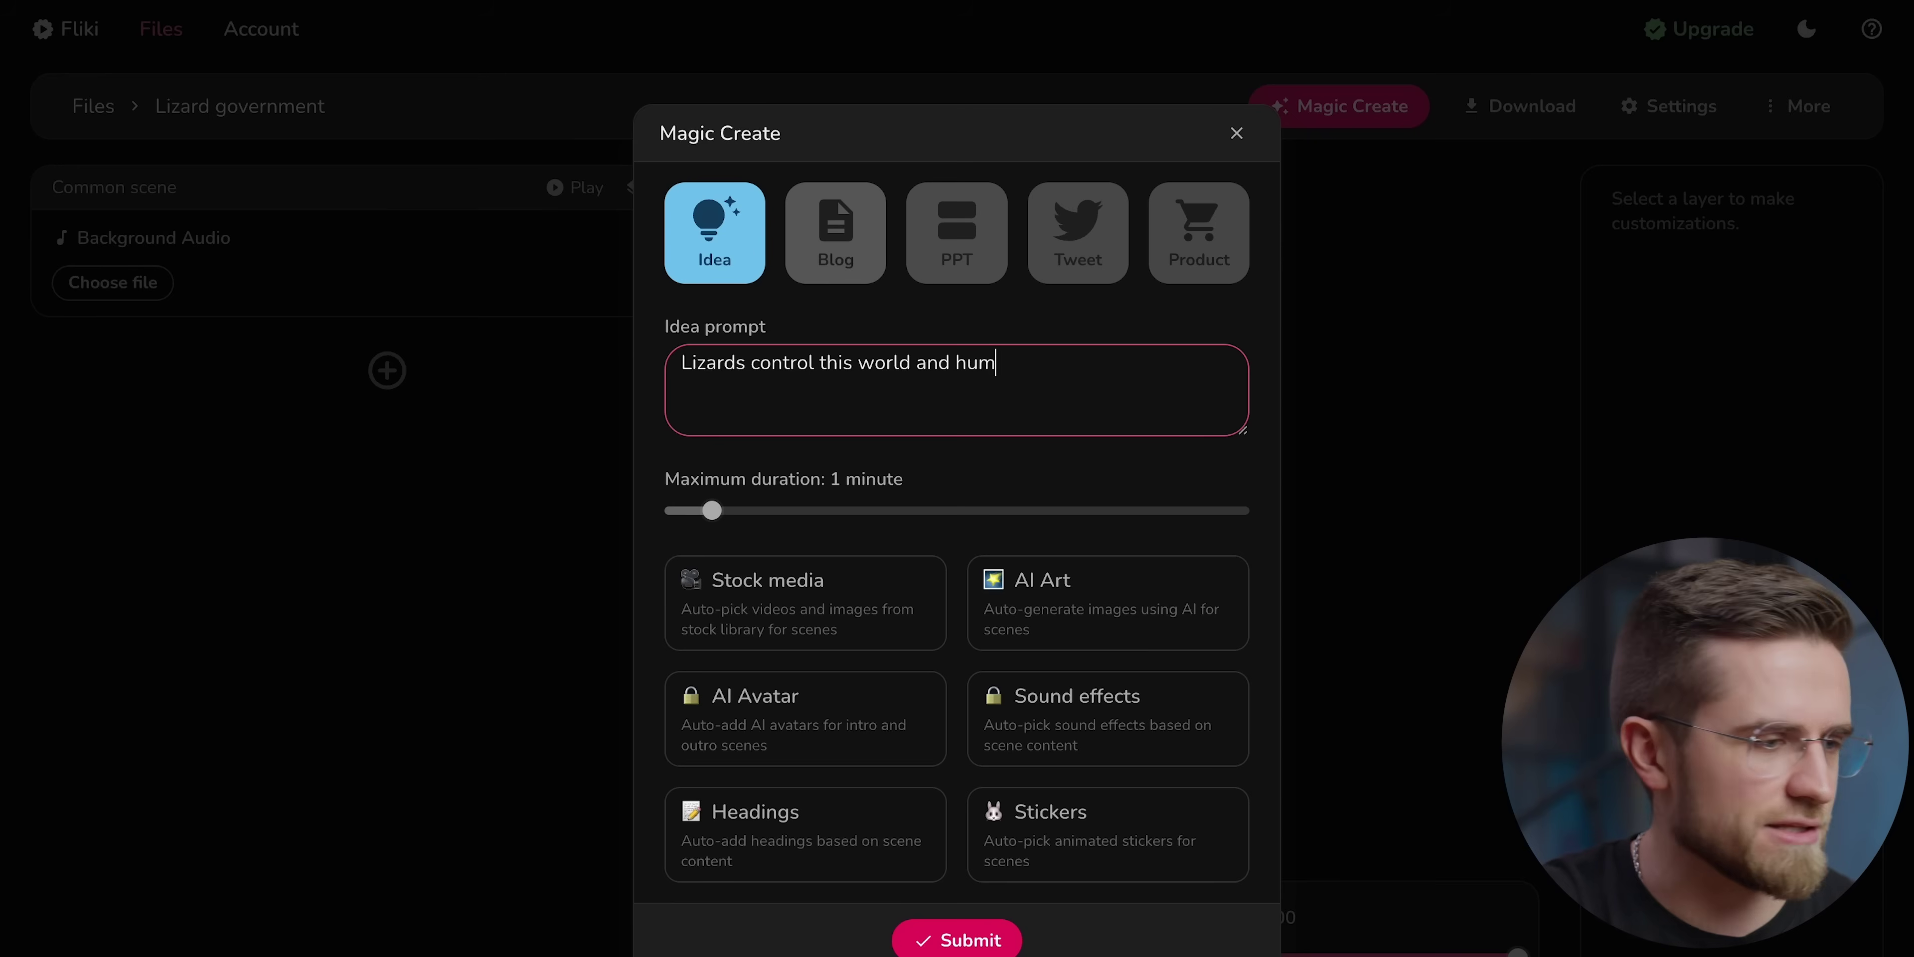
pyautogui.write(' just slaves')
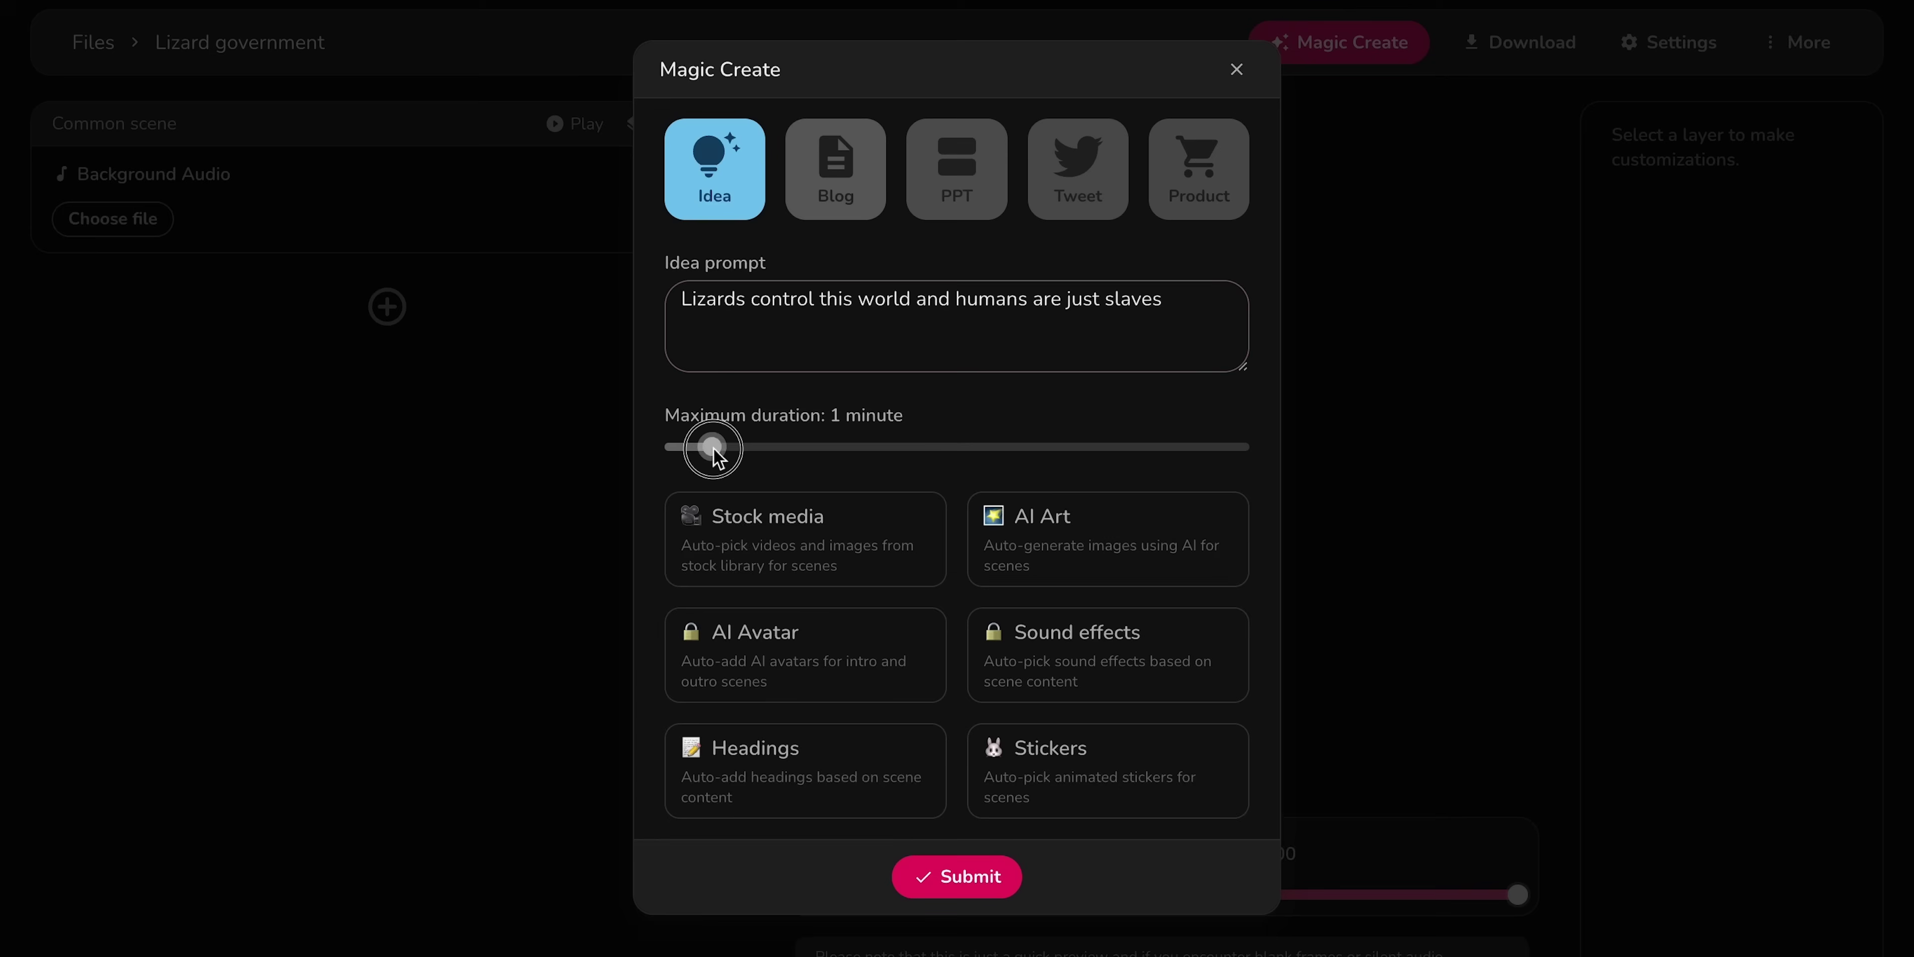
pyautogui.moveTo(714, 448)
pyautogui.mouseDown()
pyautogui.moveTo(739, 448)
pyautogui.moveTo(717, 449)
pyautogui.mouseUp()
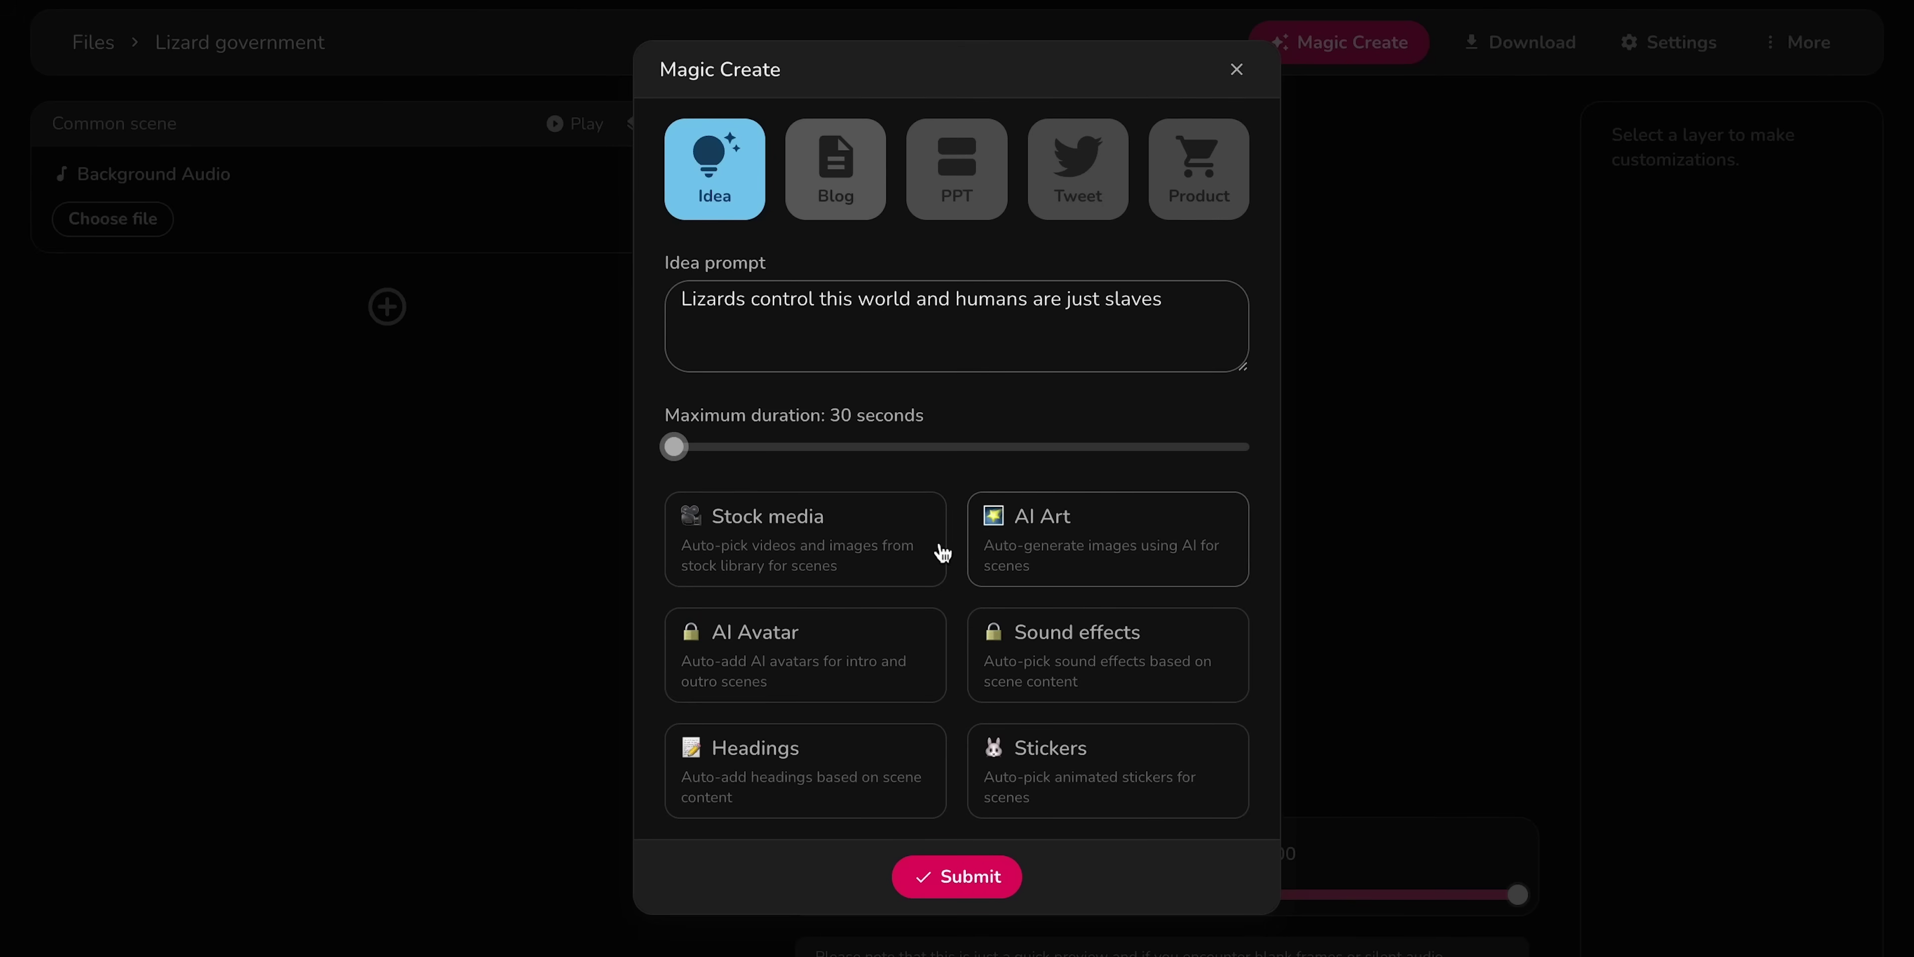
pyautogui.click(1081, 610)
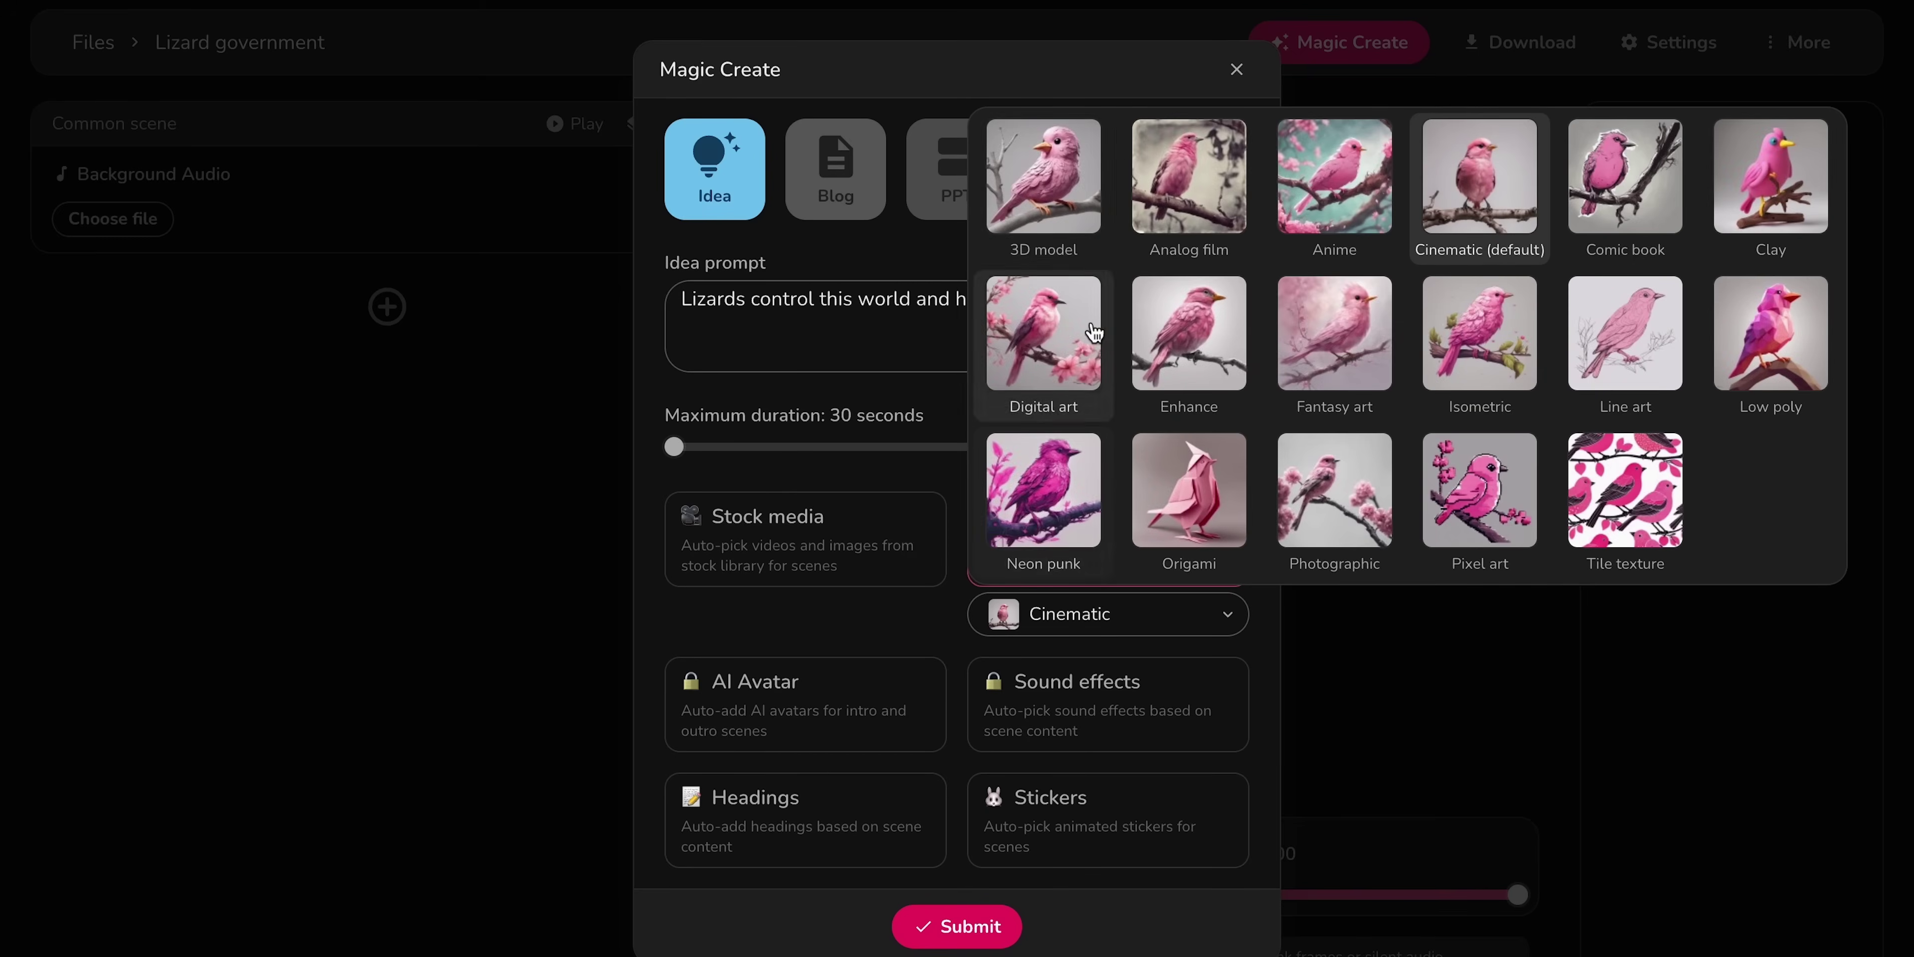
# Step: Pick an AI Art style for the lizard video's scene images
pyautogui.click(1061, 222)
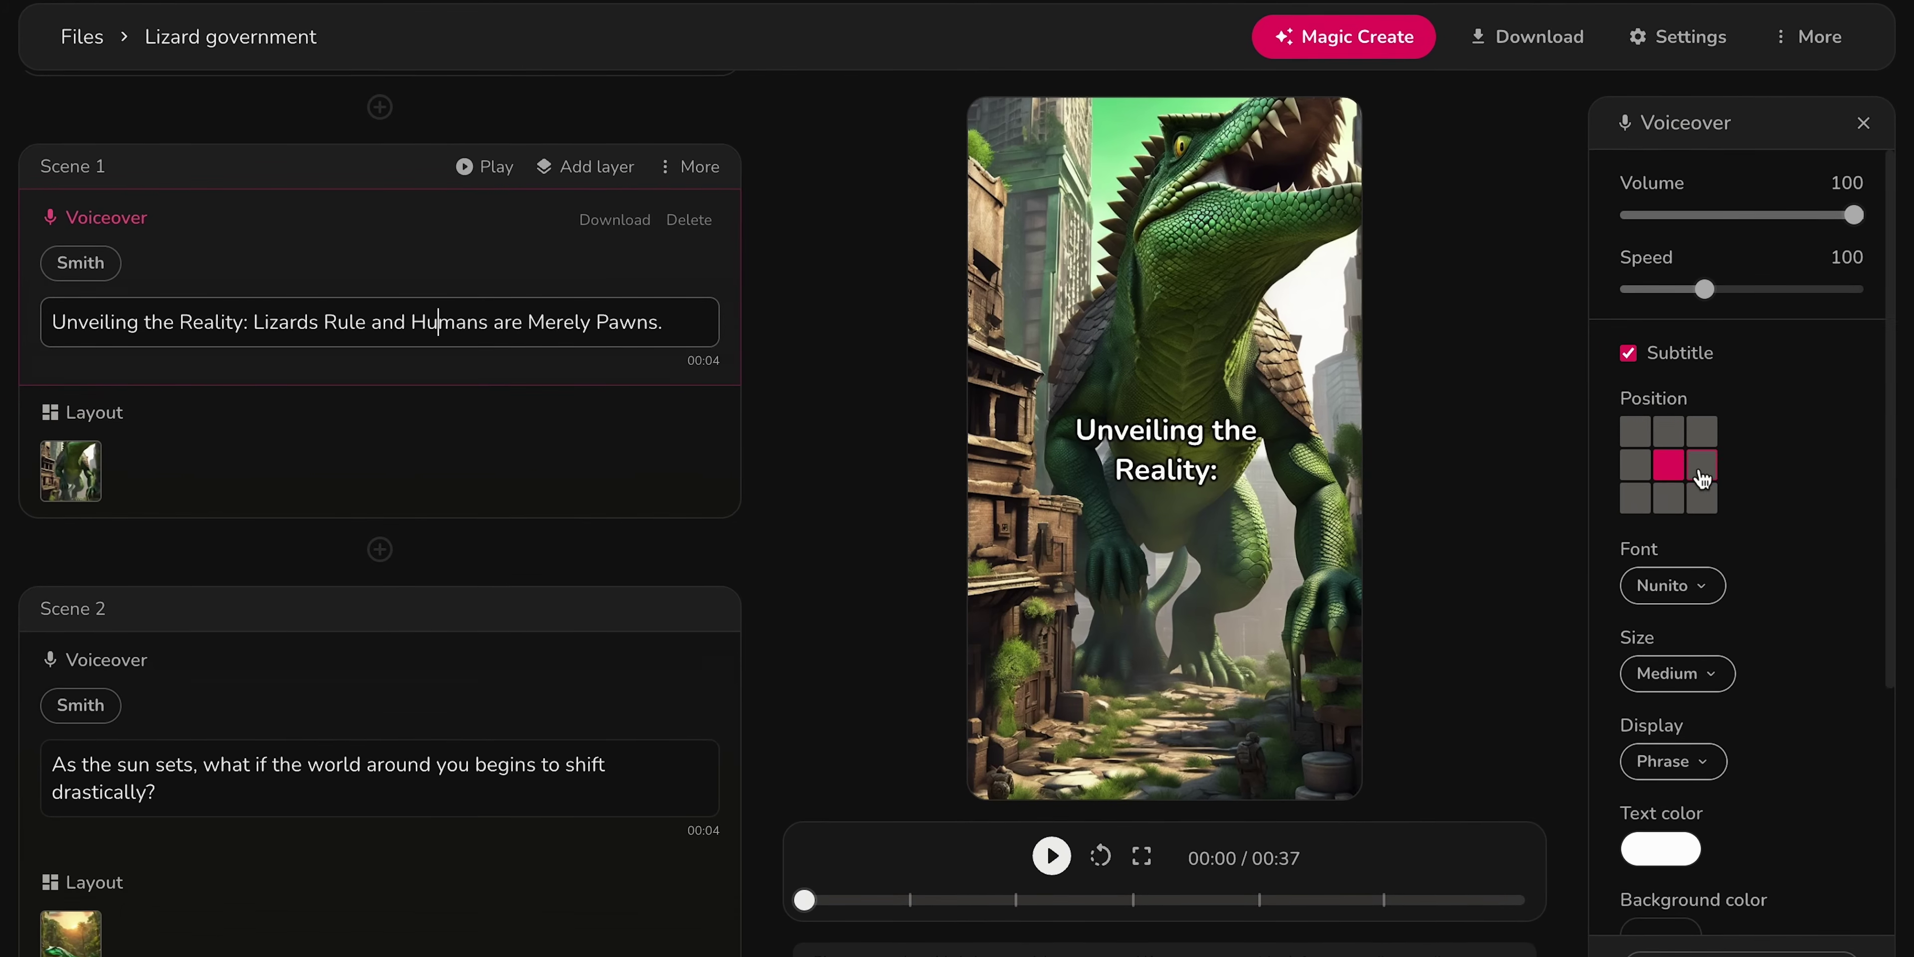
# Step: Pick Lobster Two from the caption Font dropdown in the settings panel
pyautogui.click(1674, 585)
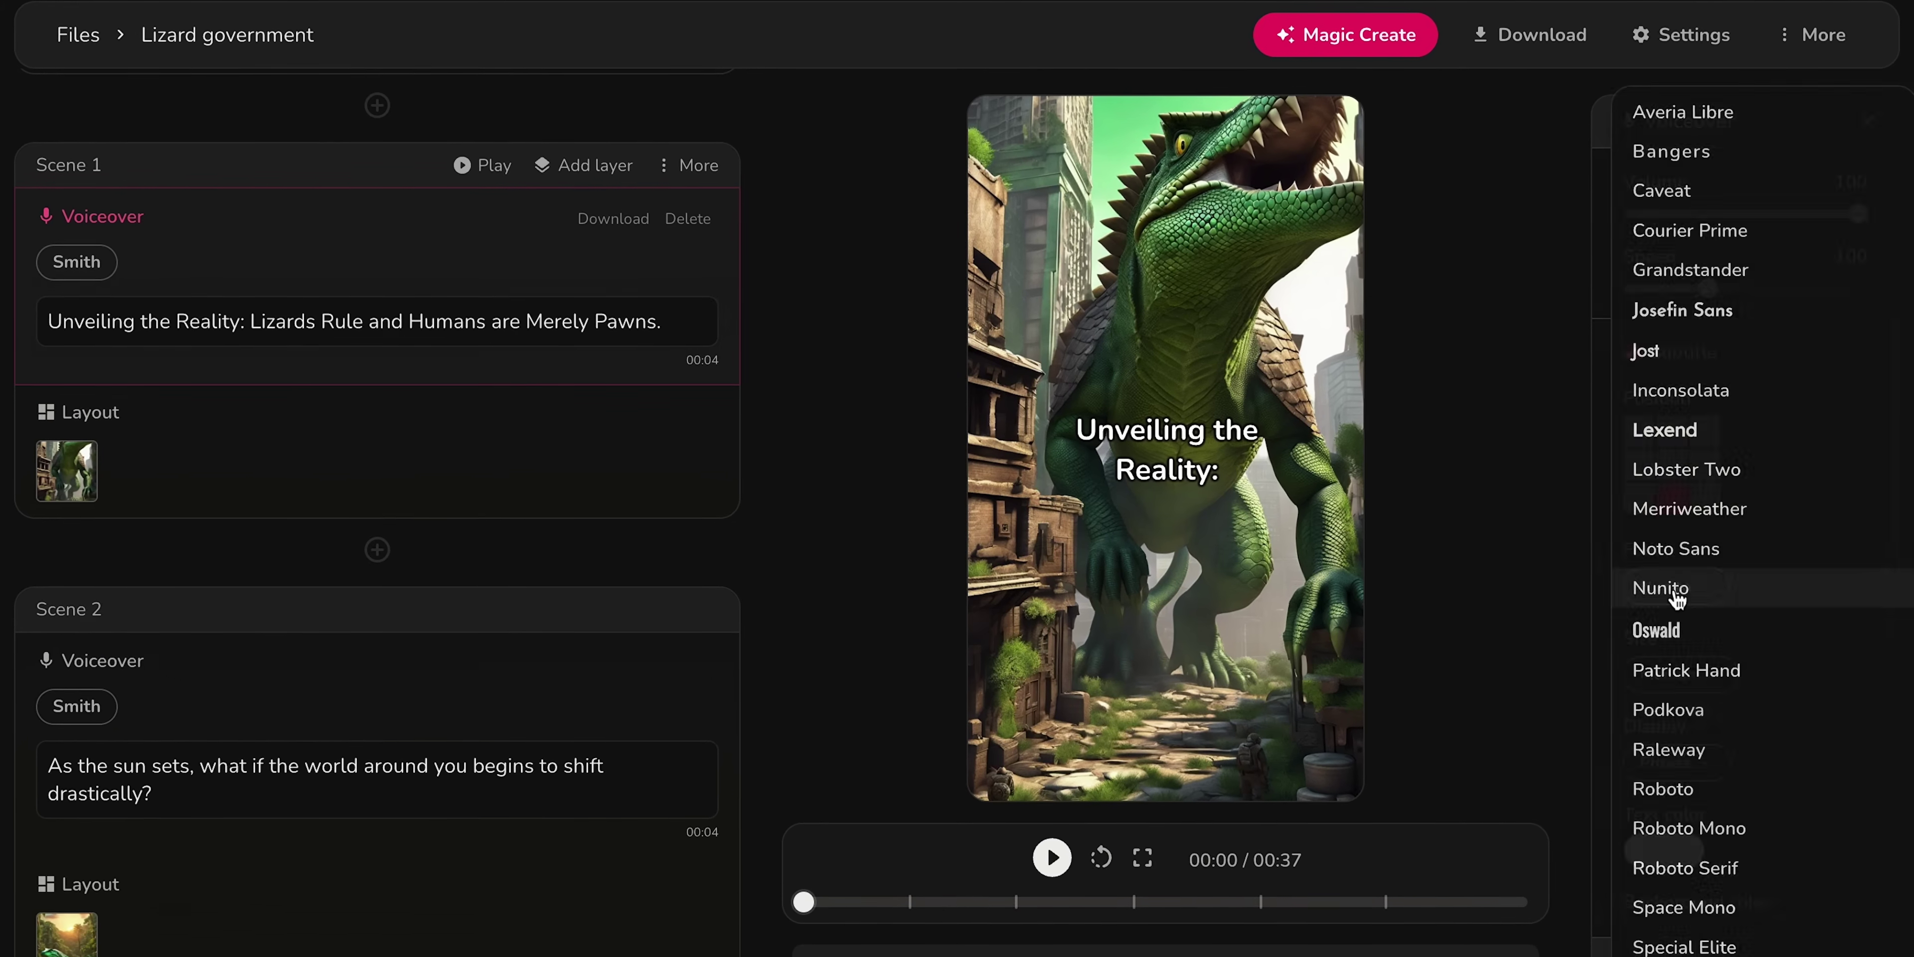
pyautogui.click(1679, 468)
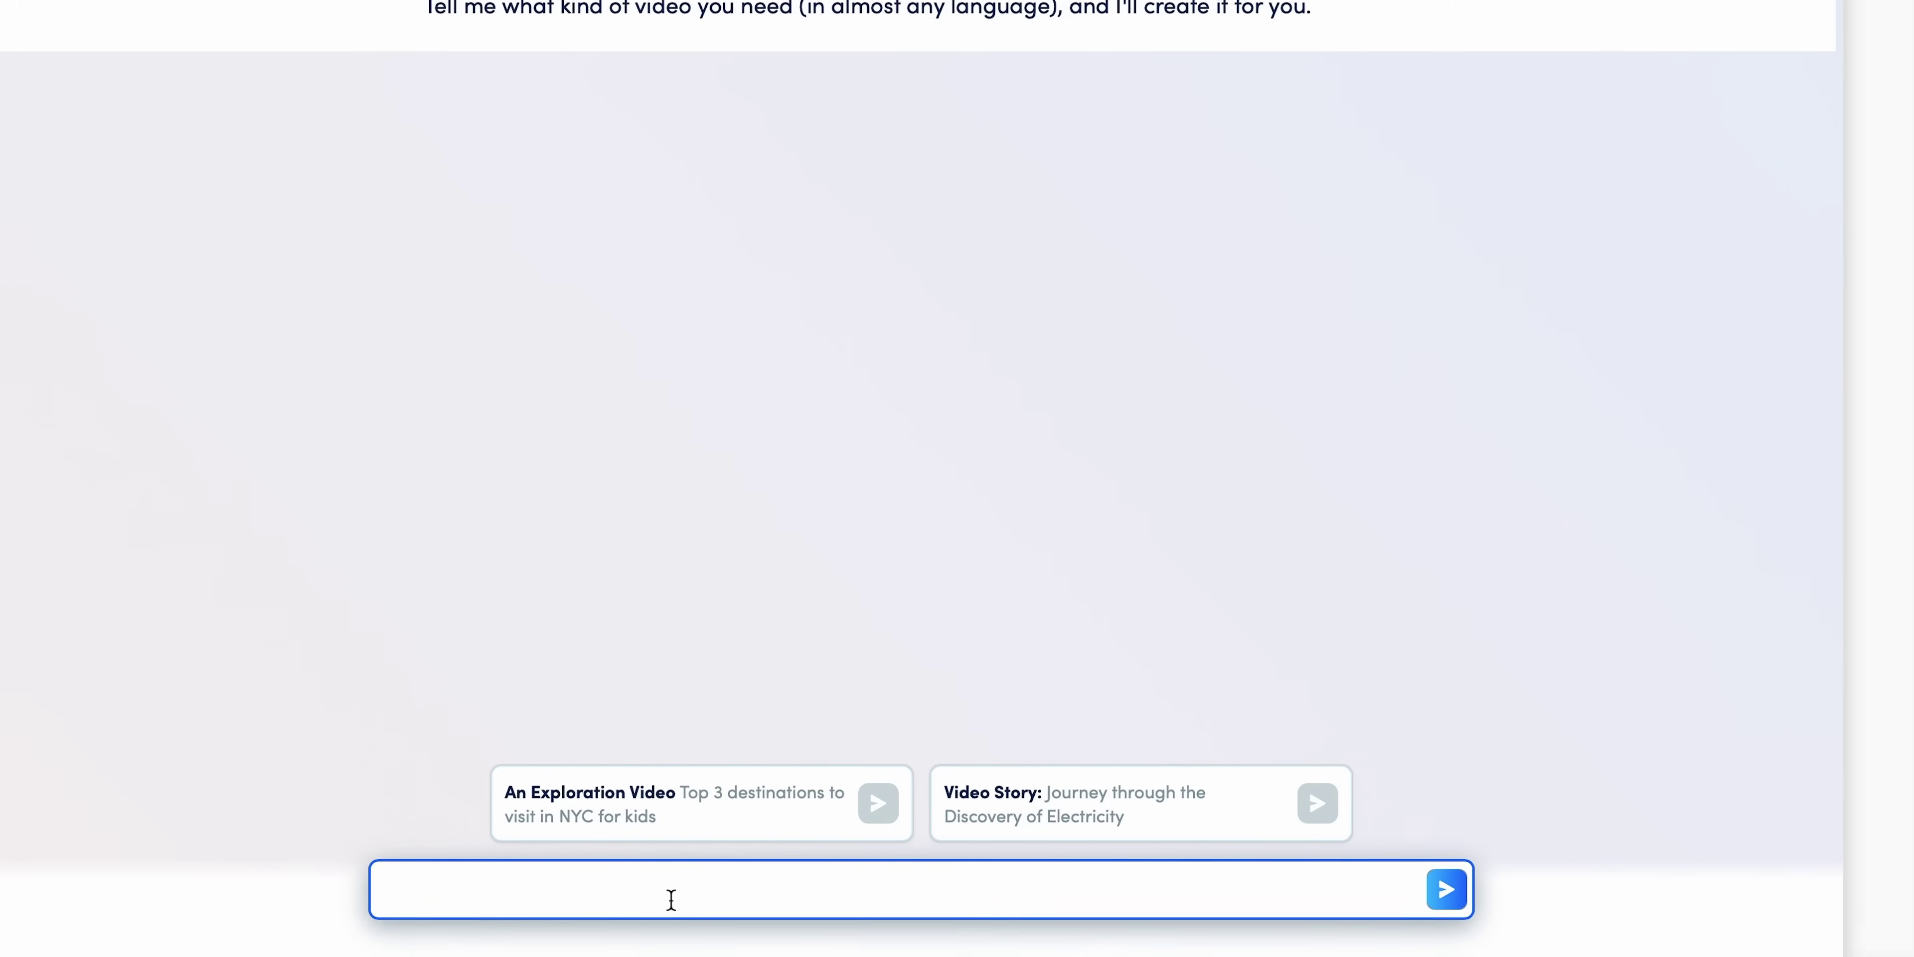
# Step: Request a cartoon ad for a family-owned sushi restaurant in Portrait 9:16 and play the first video
pyautogui.write('I ne')
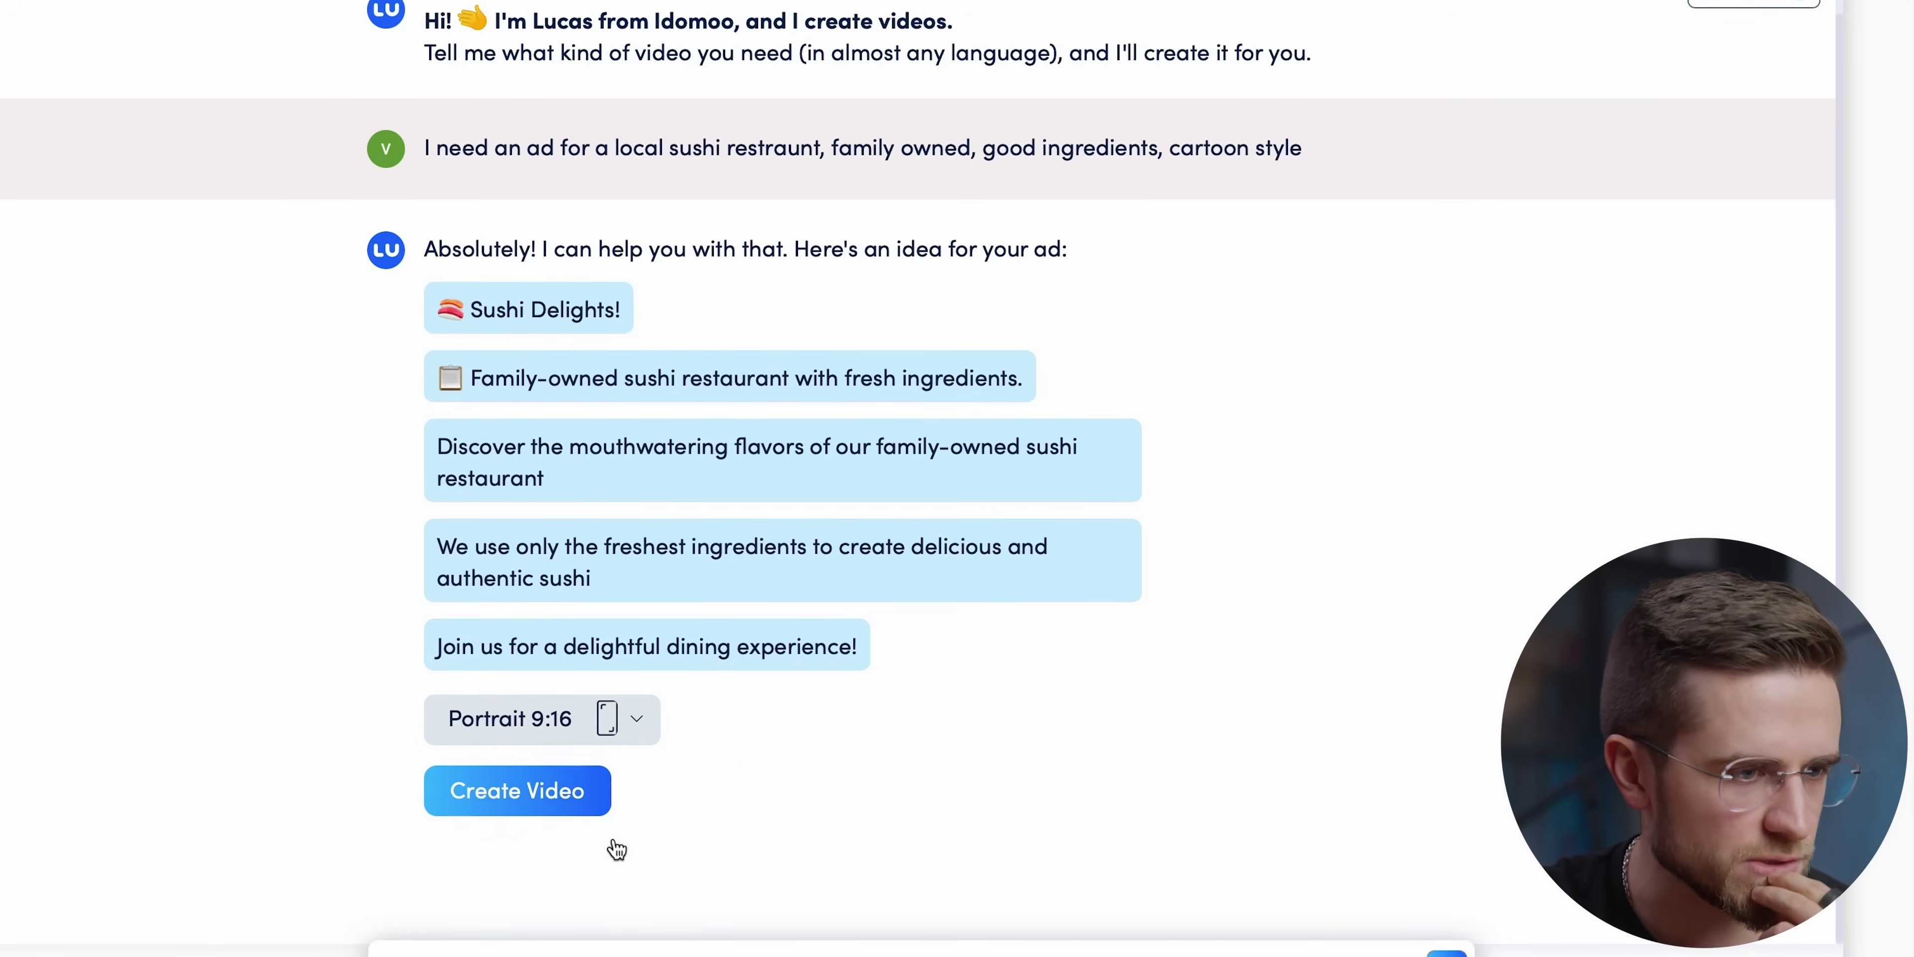
pyautogui.click(589, 794)
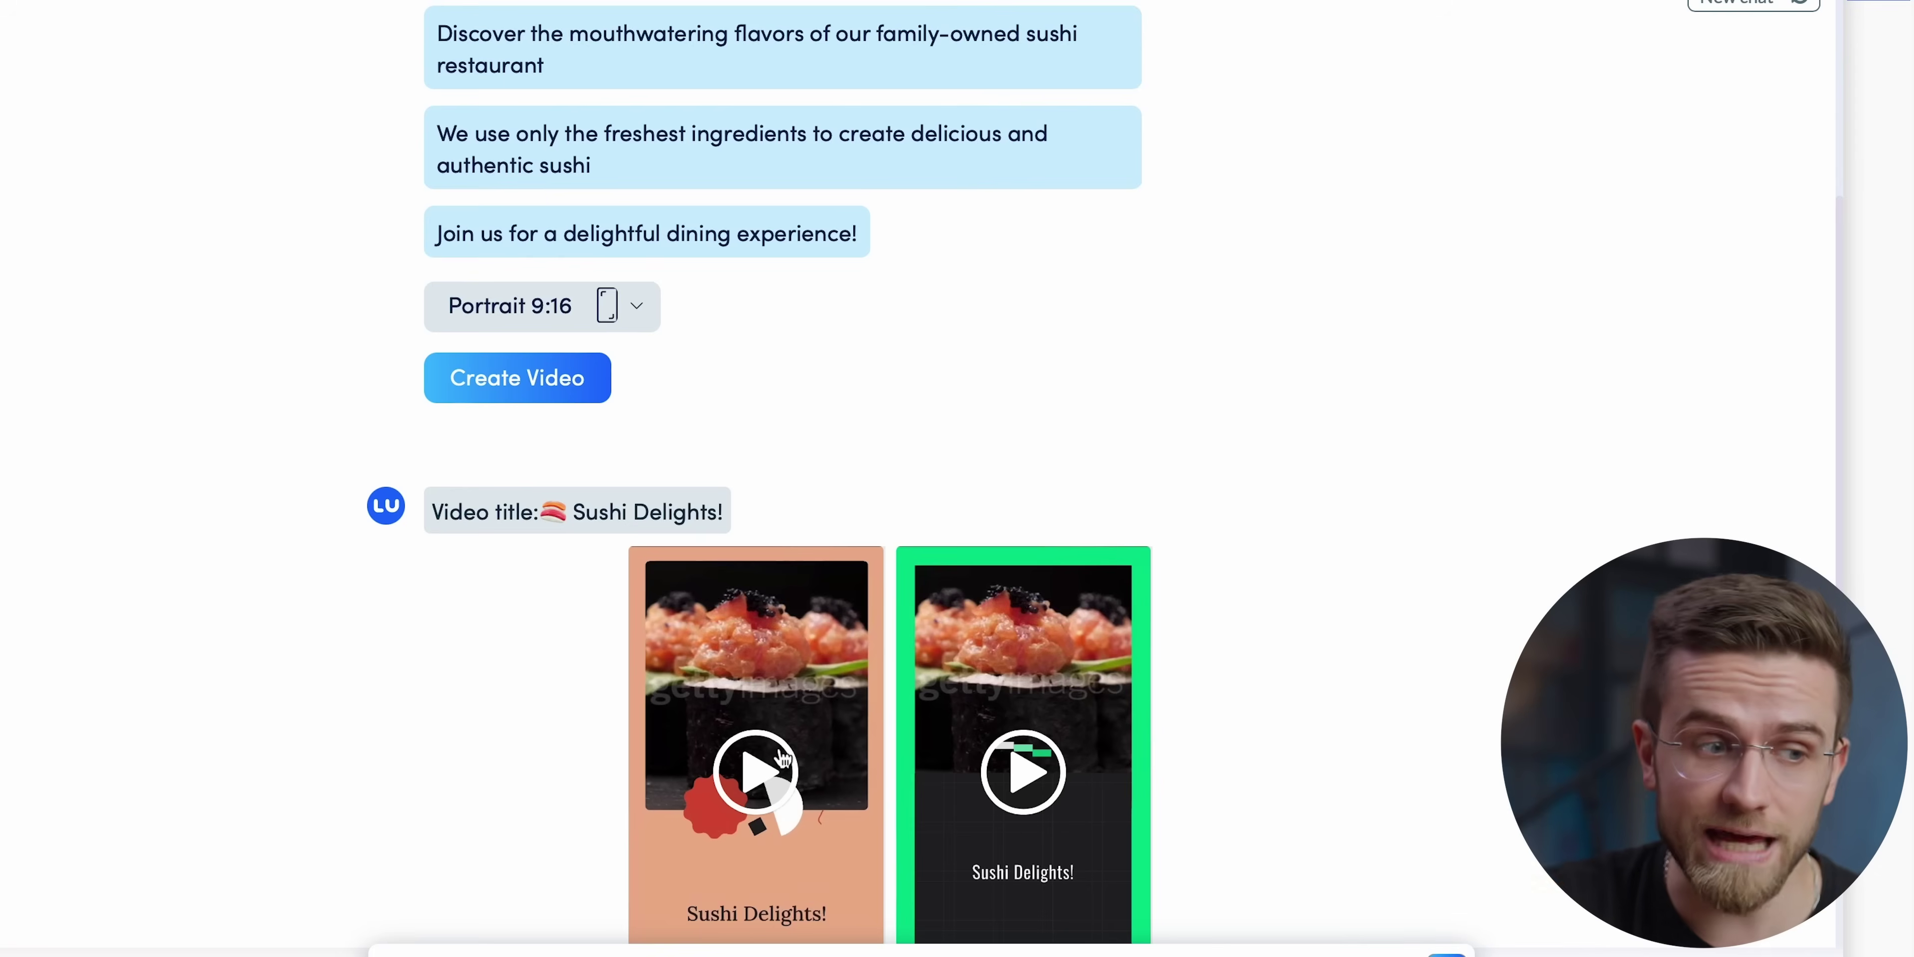
pyautogui.click(803, 607)
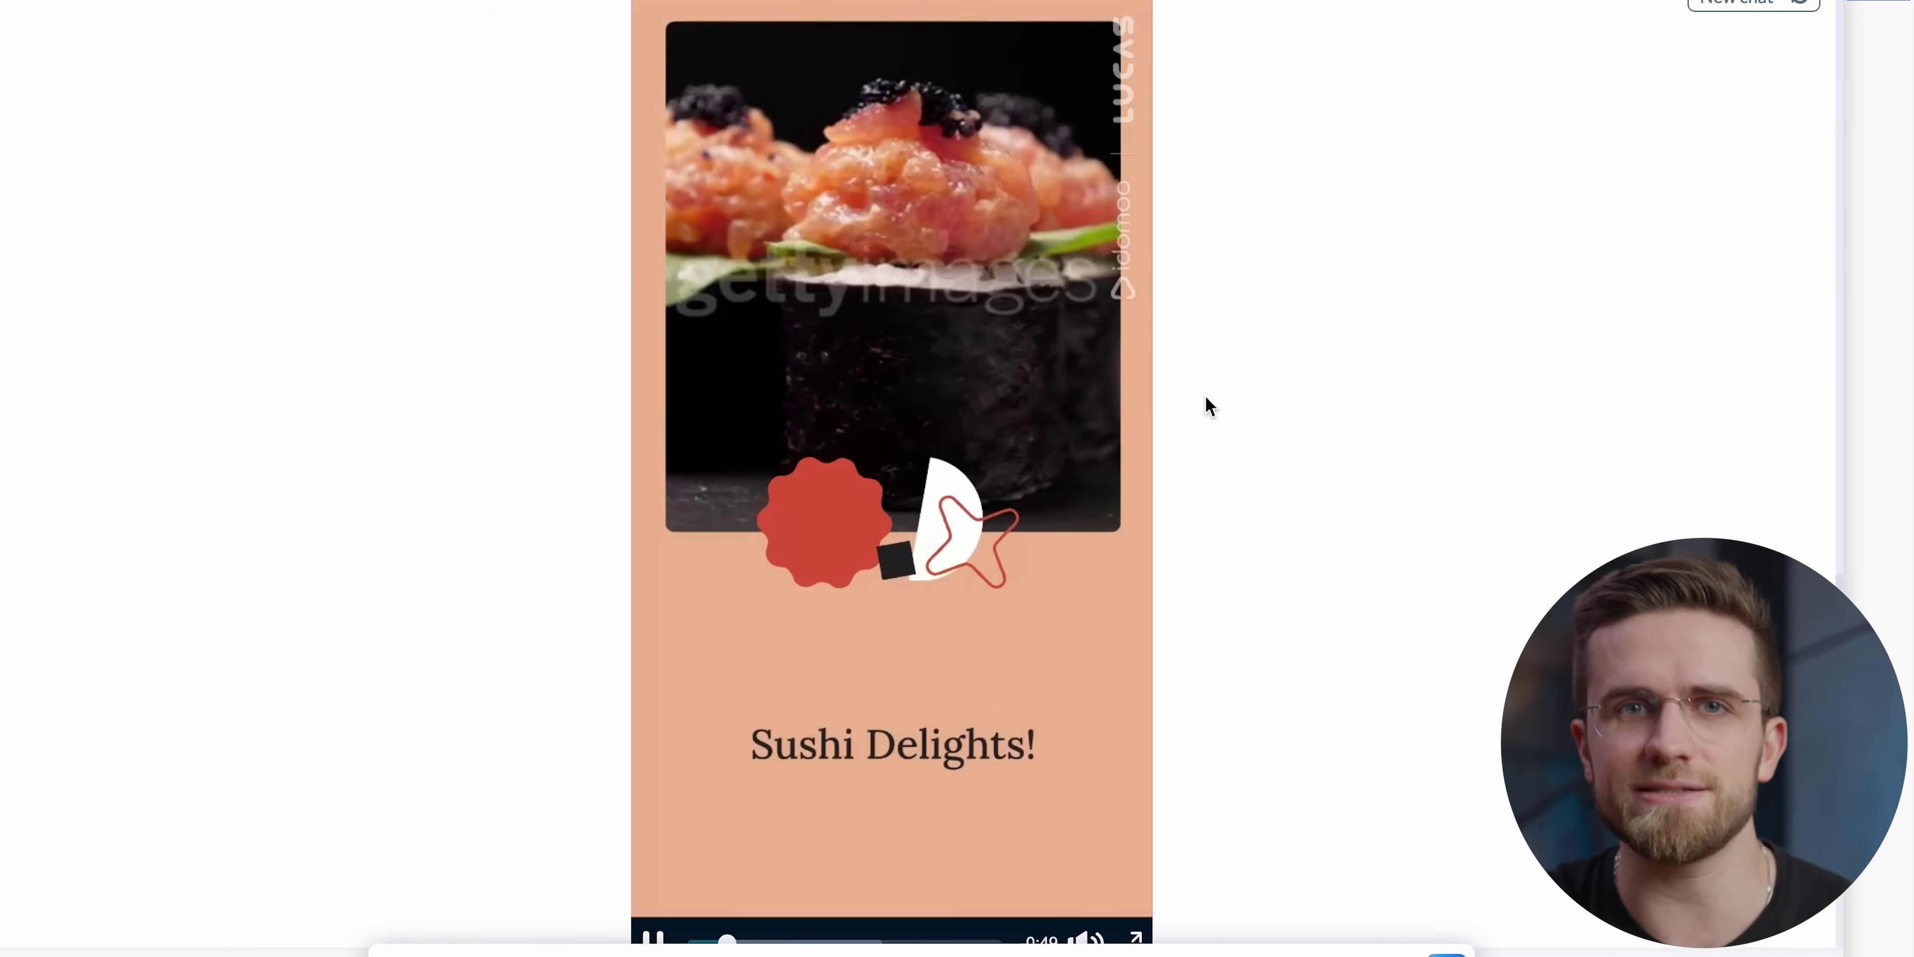
# Step: Switch to the gold sushi video variant among the thumbnails and play it
pyautogui.scroll(-3, 870, 569)
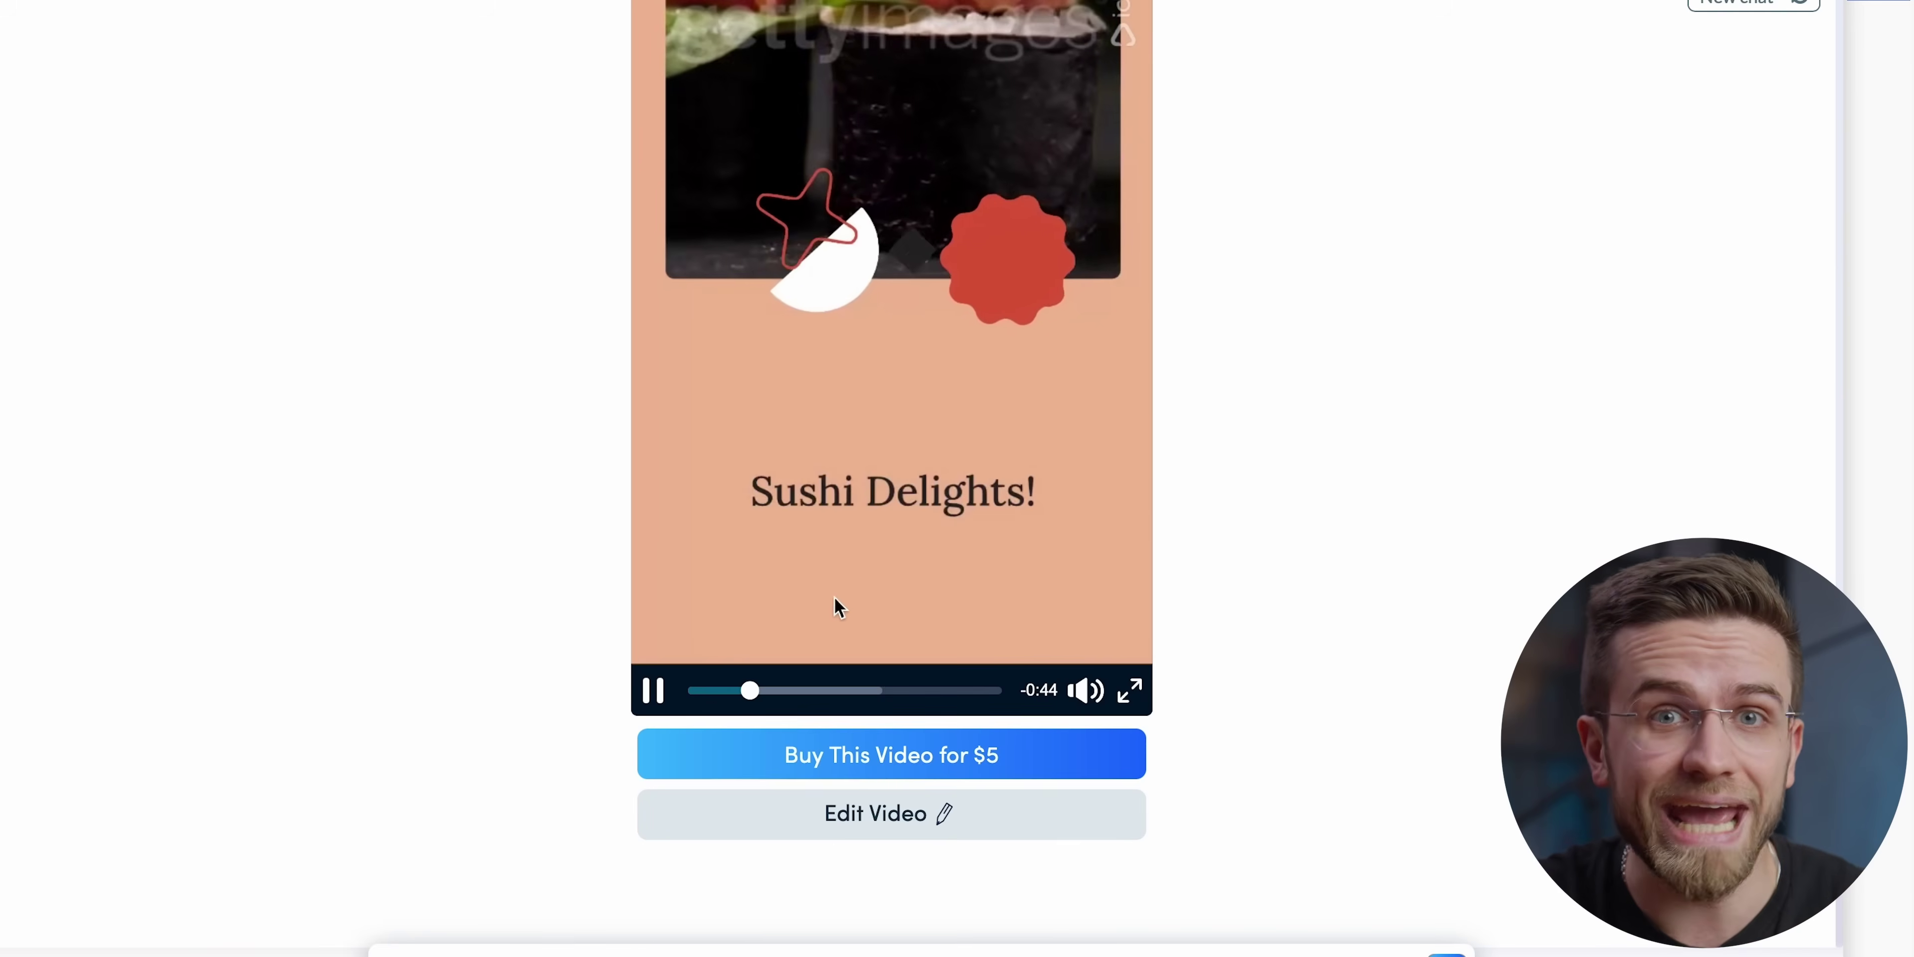
pyautogui.scroll(2, 729, 634)
pyautogui.scroll(4, 966, 669)
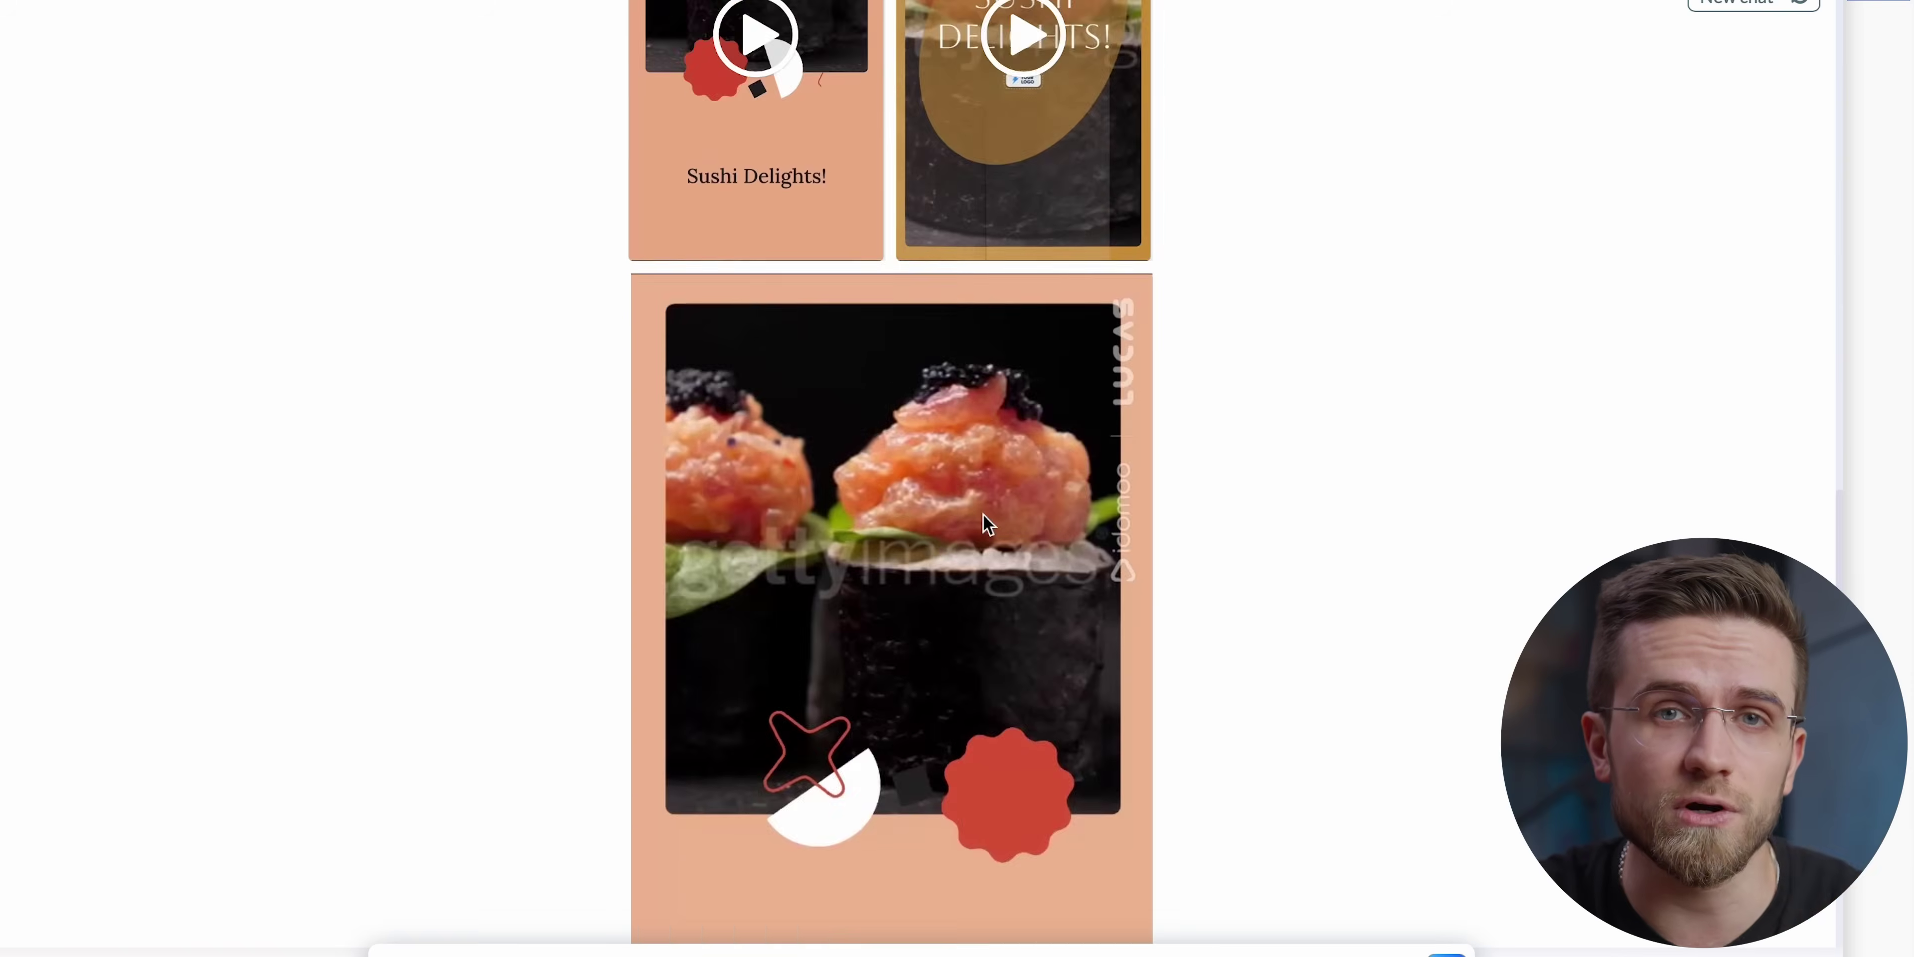
pyautogui.click(1026, 148)
pyautogui.scroll(-4, 974, 504)
pyautogui.click(893, 474)
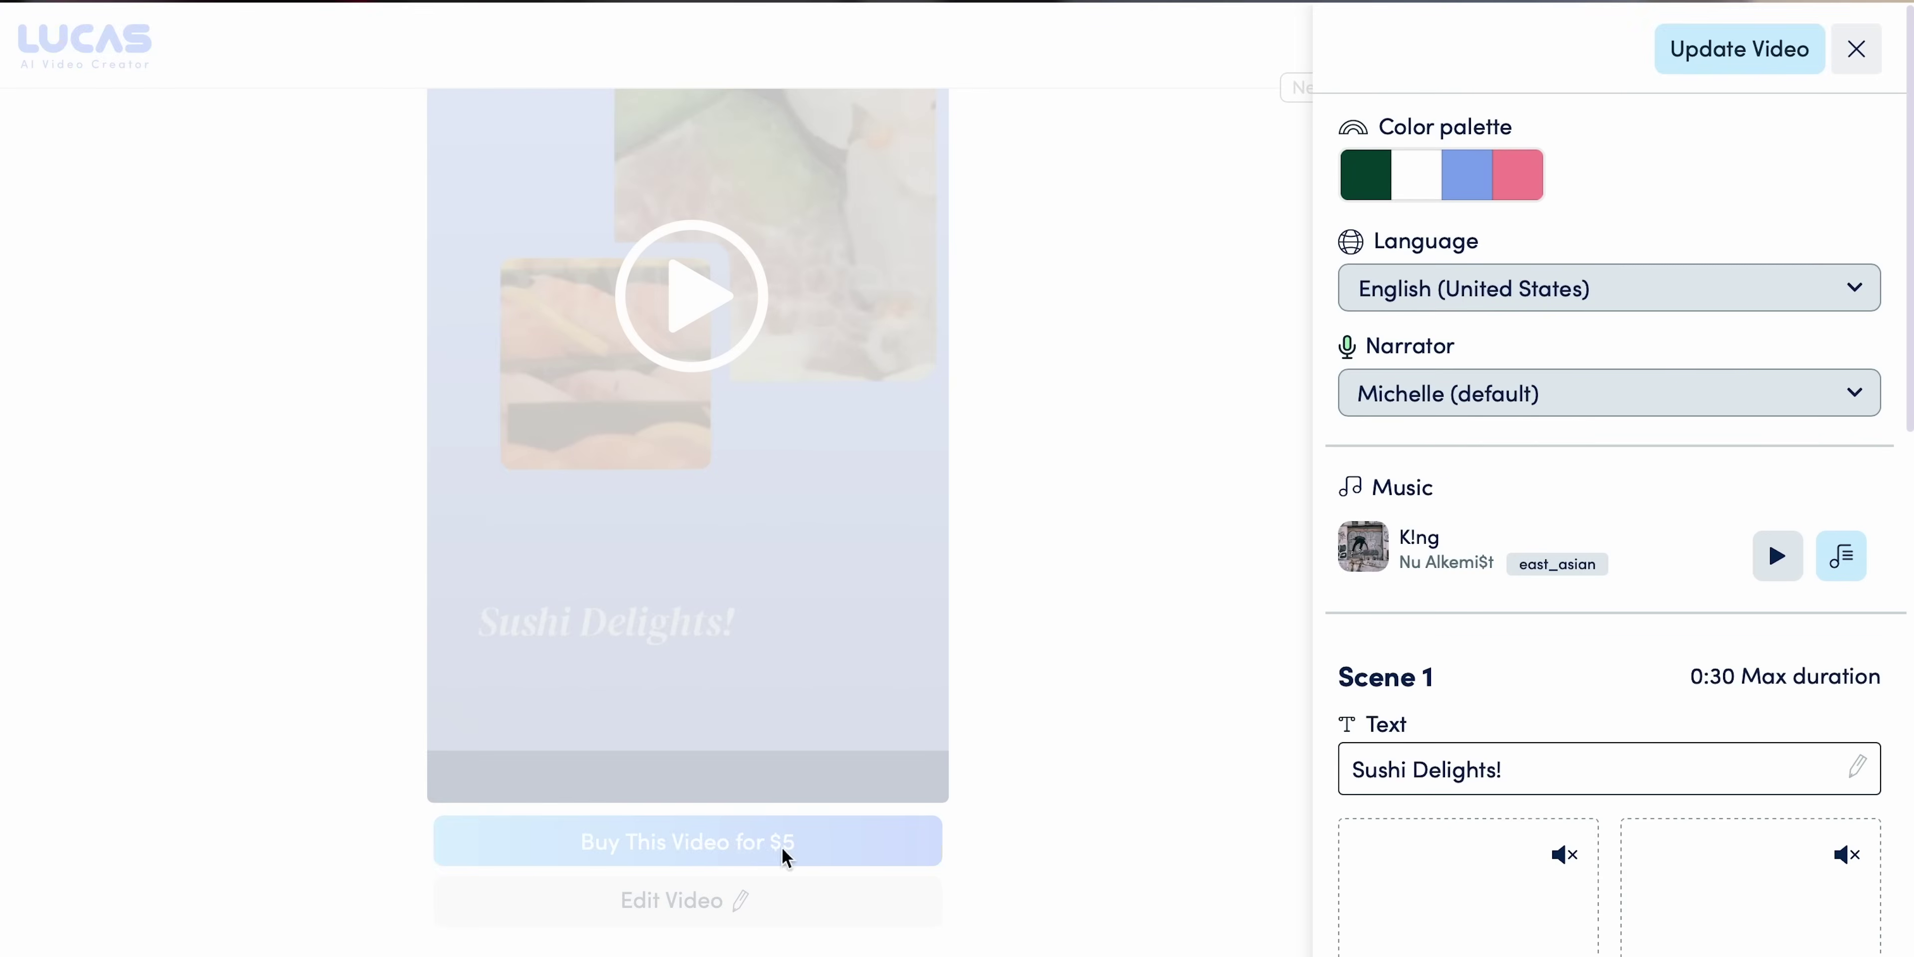
# Step: Scroll through the sushi ad's edit panel to review its palette, narrator, music and scene fields
pyautogui.scroll(-3, 1609, 697)
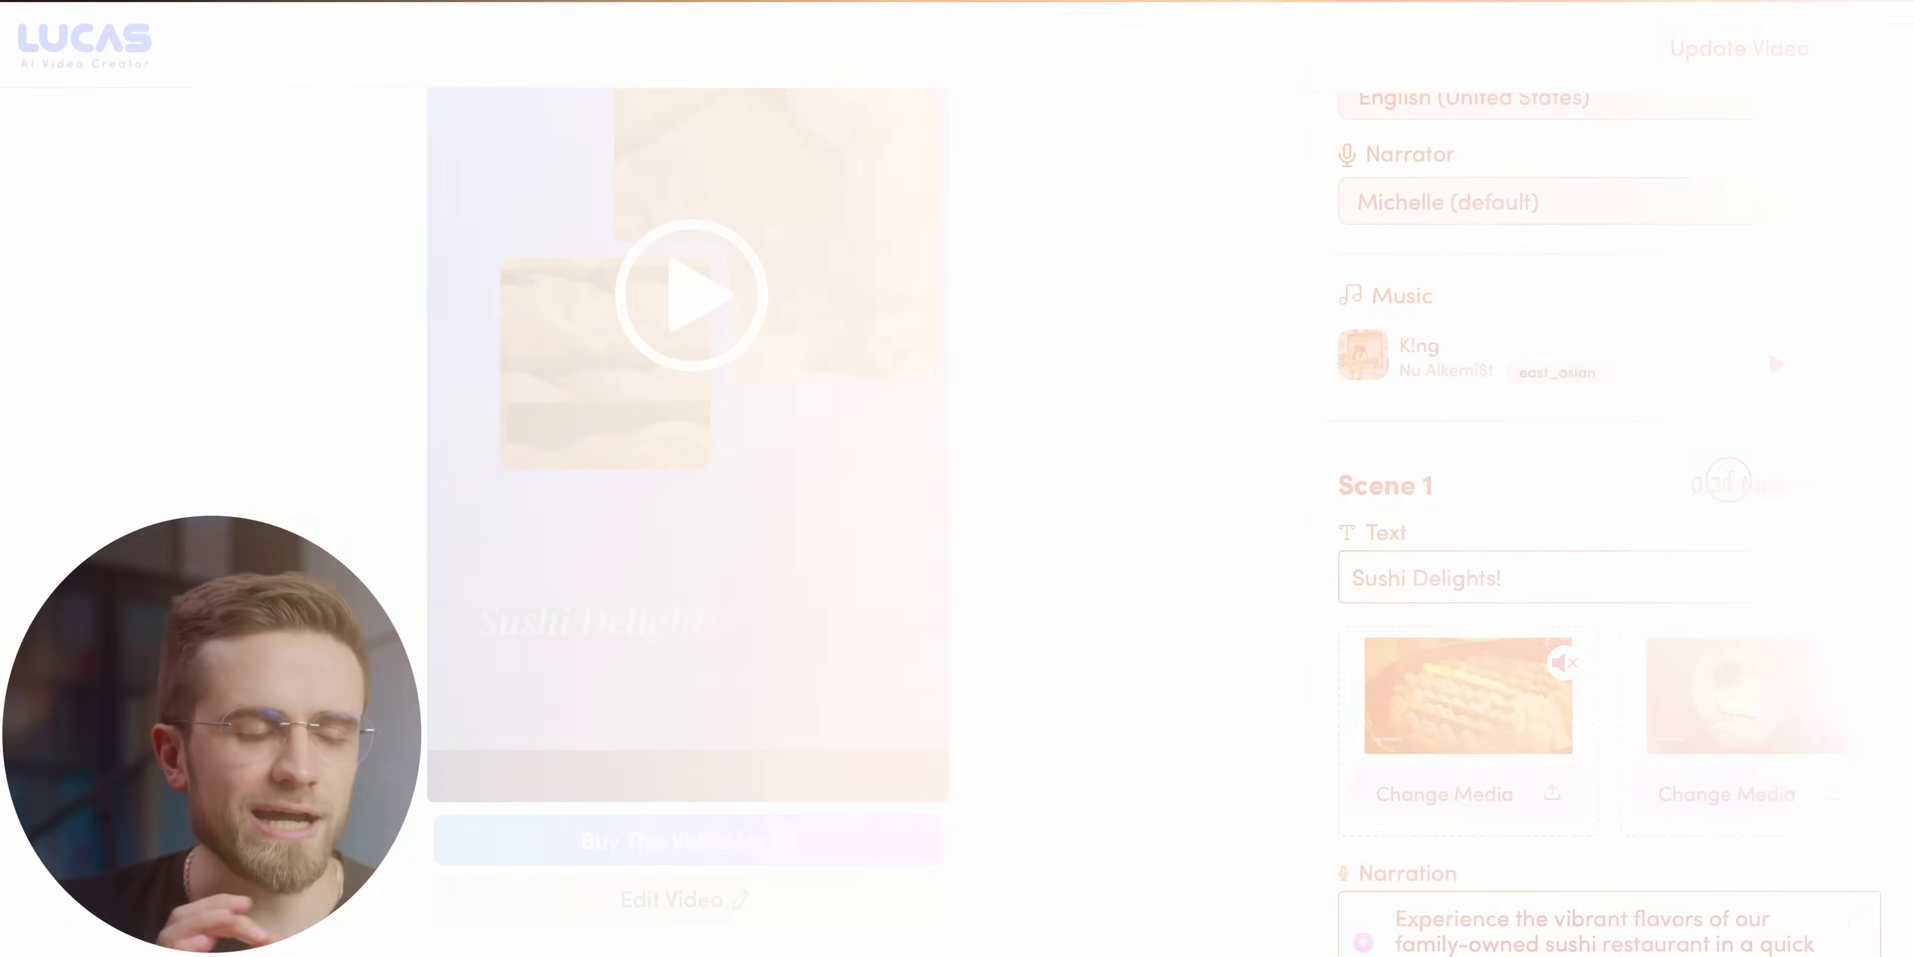
pyautogui.scroll(-4, 1585, 772)
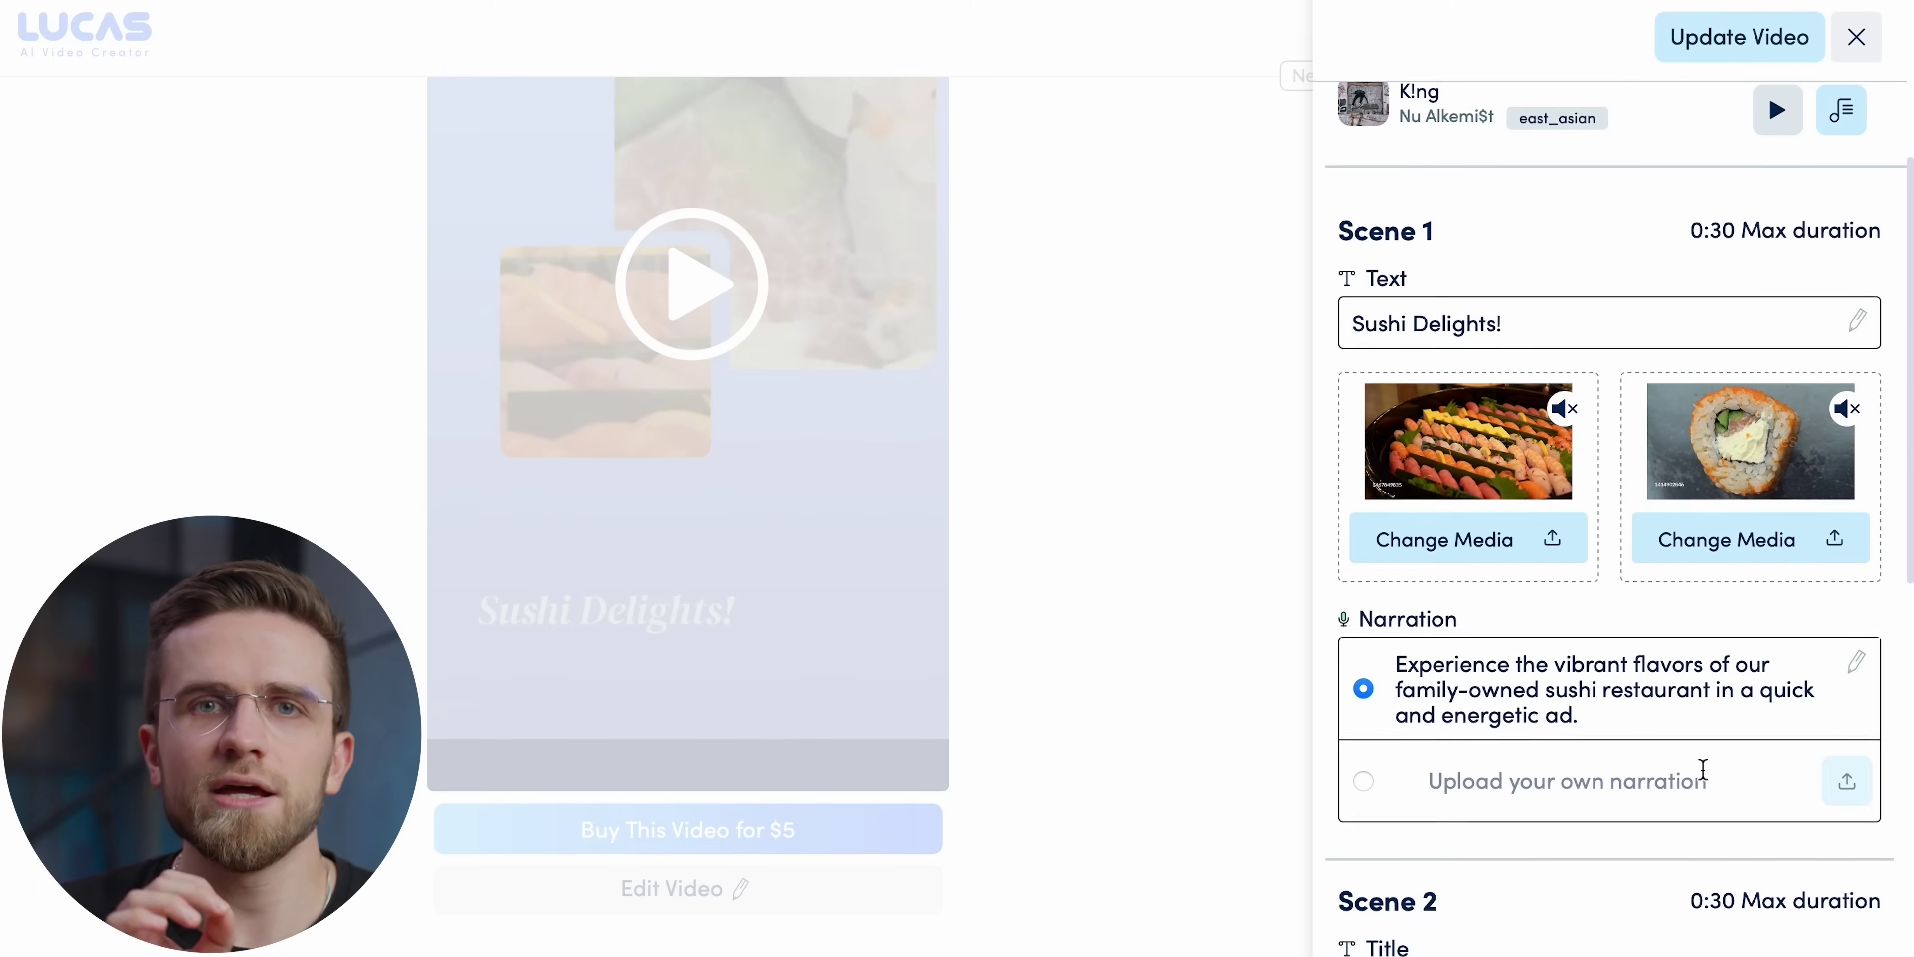
pyautogui.scroll(-12, 1640, 803)
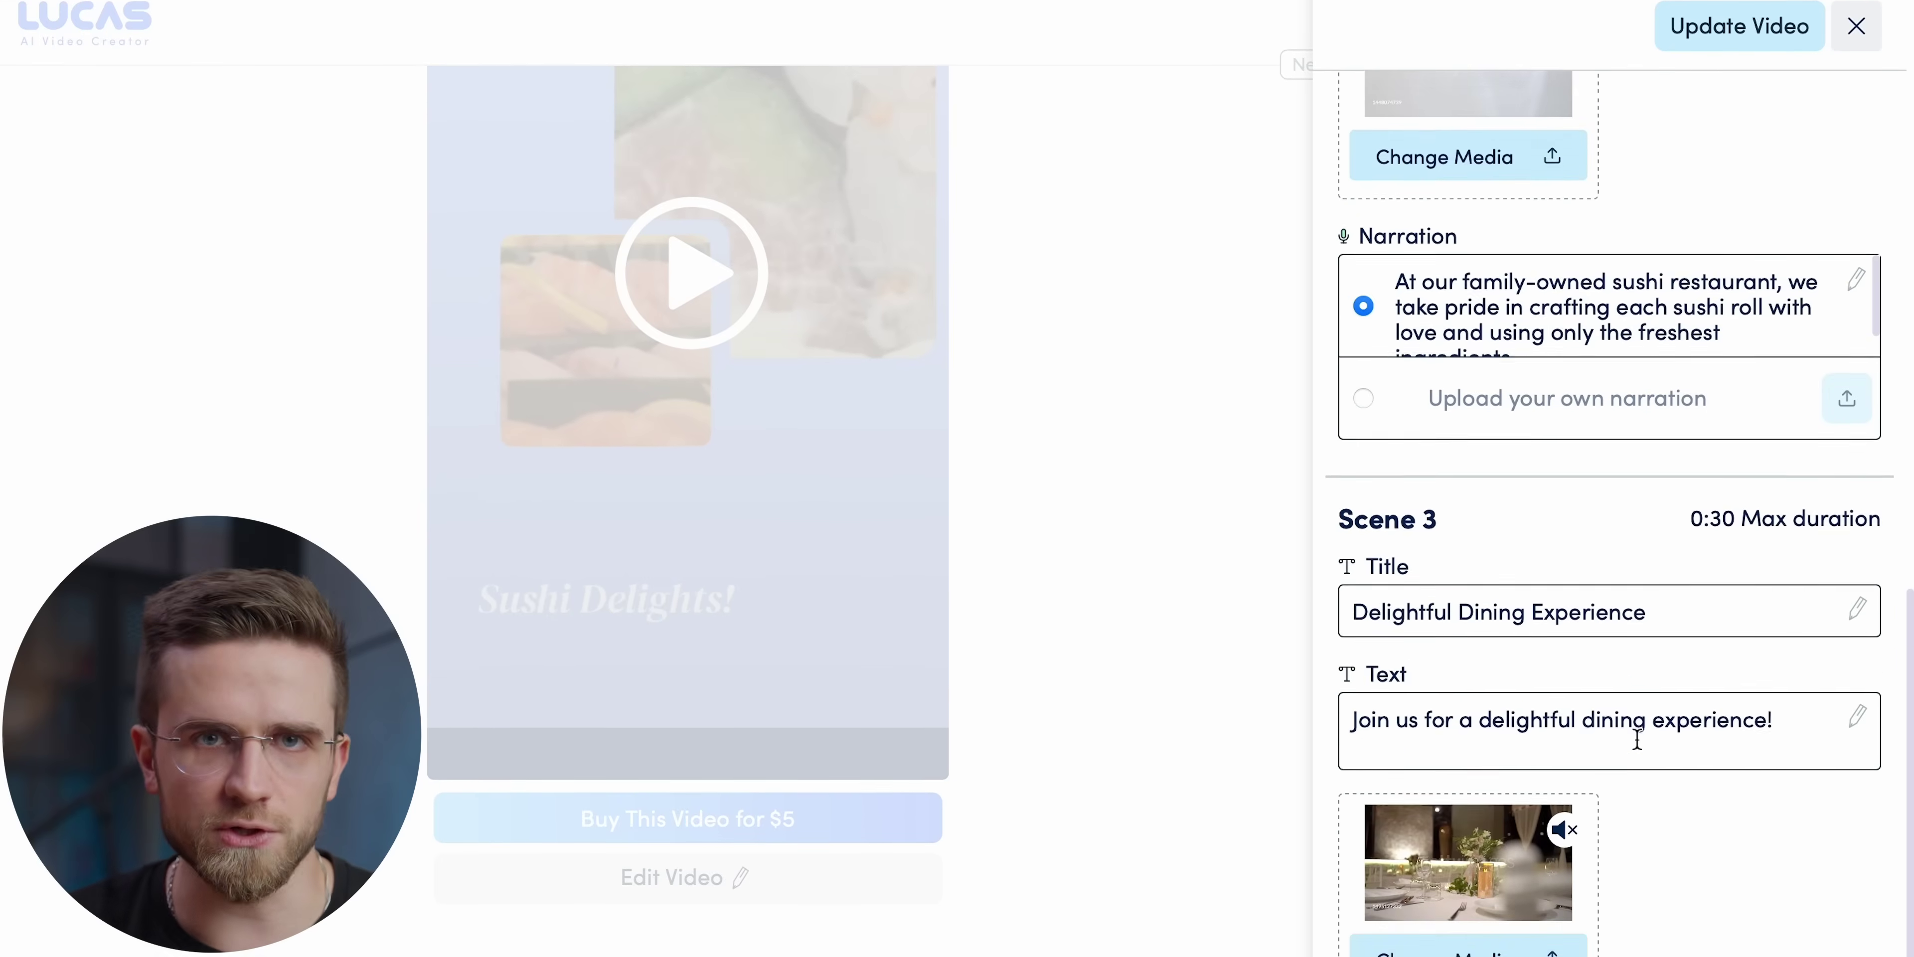
pyautogui.scroll(8, 1601, 483)
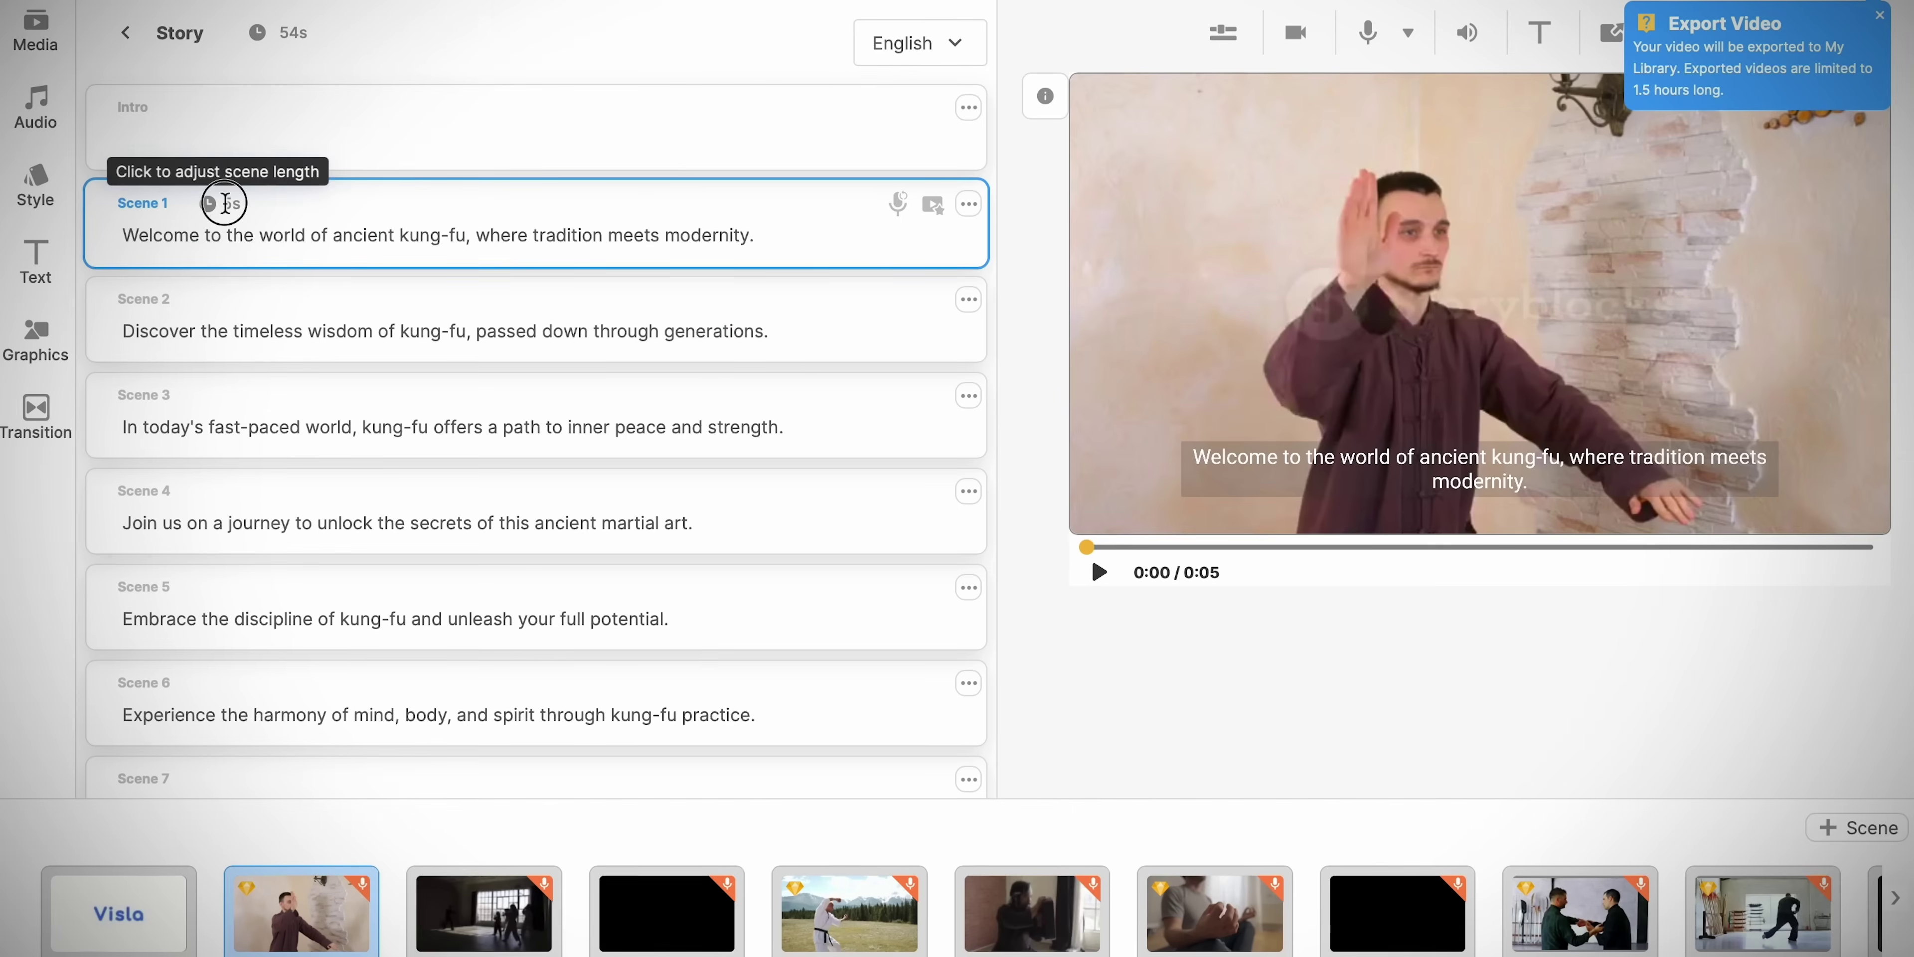
# Step: Open the kung-fu story for scene editing and play it from Scene 1
pyautogui.click(226, 202)
pyautogui.press('Tab')
pyautogui.press('Tab')
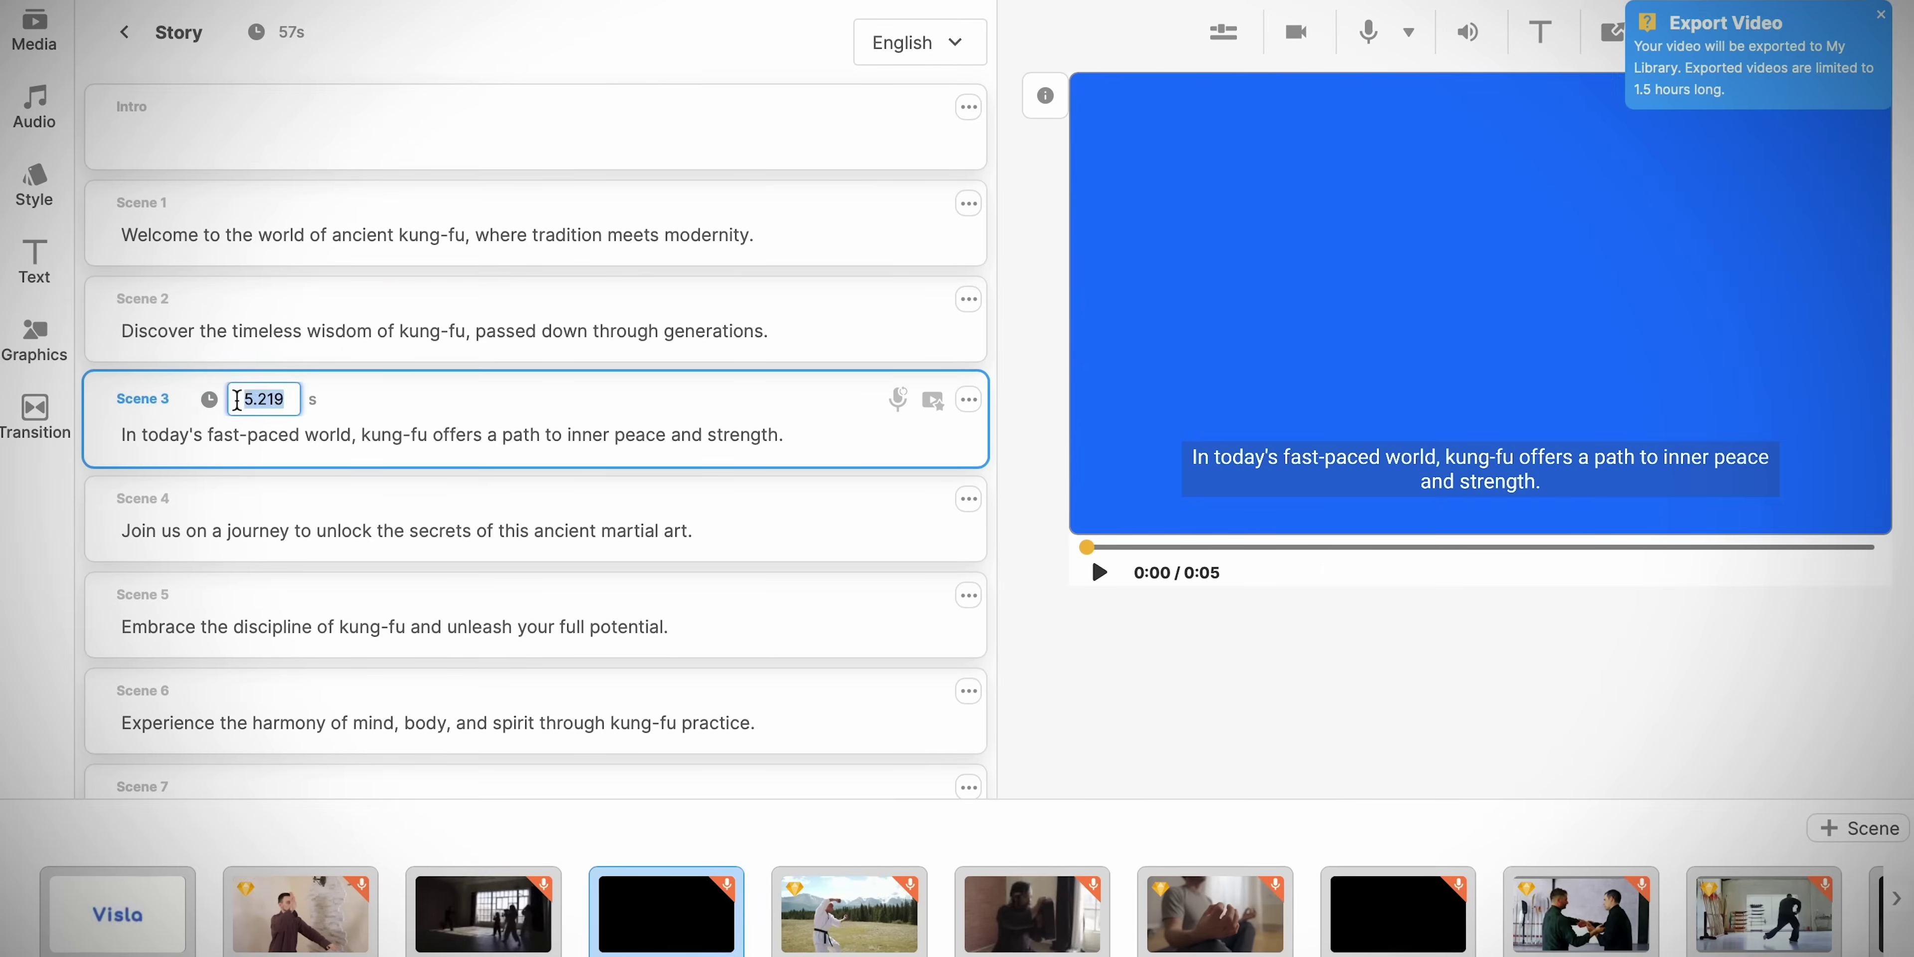
pyautogui.click(1098, 573)
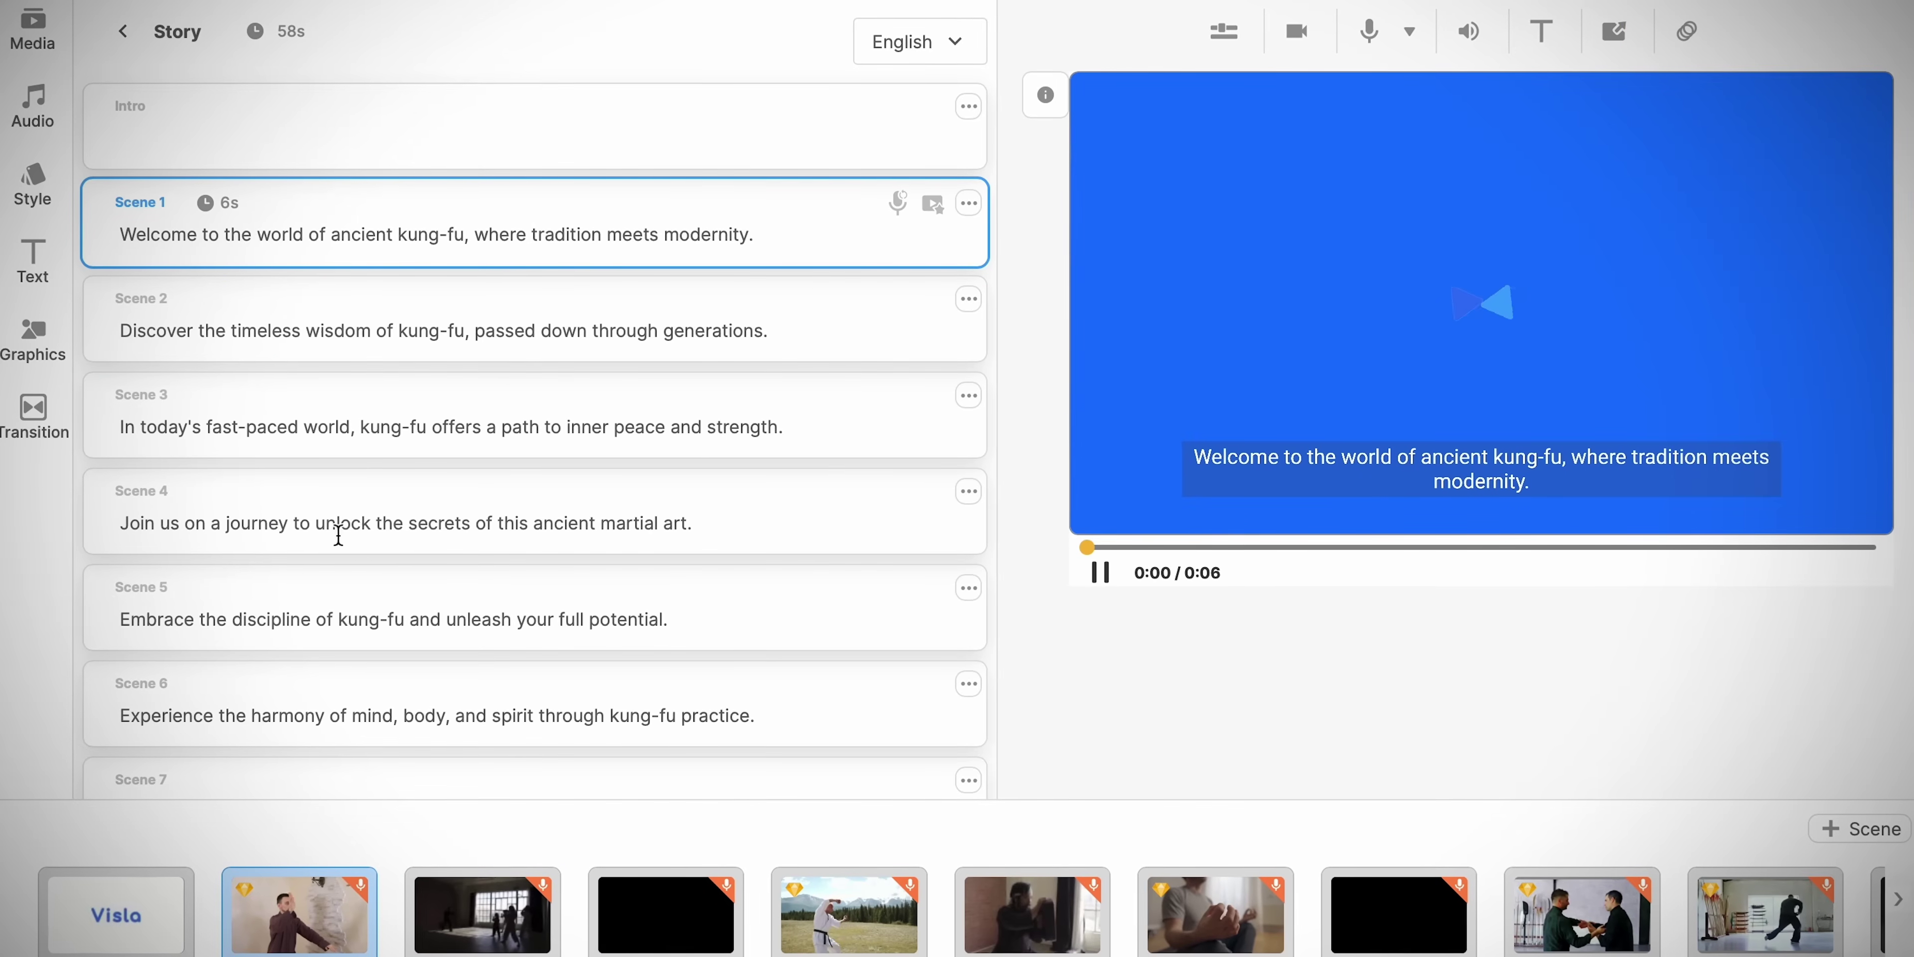
pyautogui.scroll(-2, 841, 136)
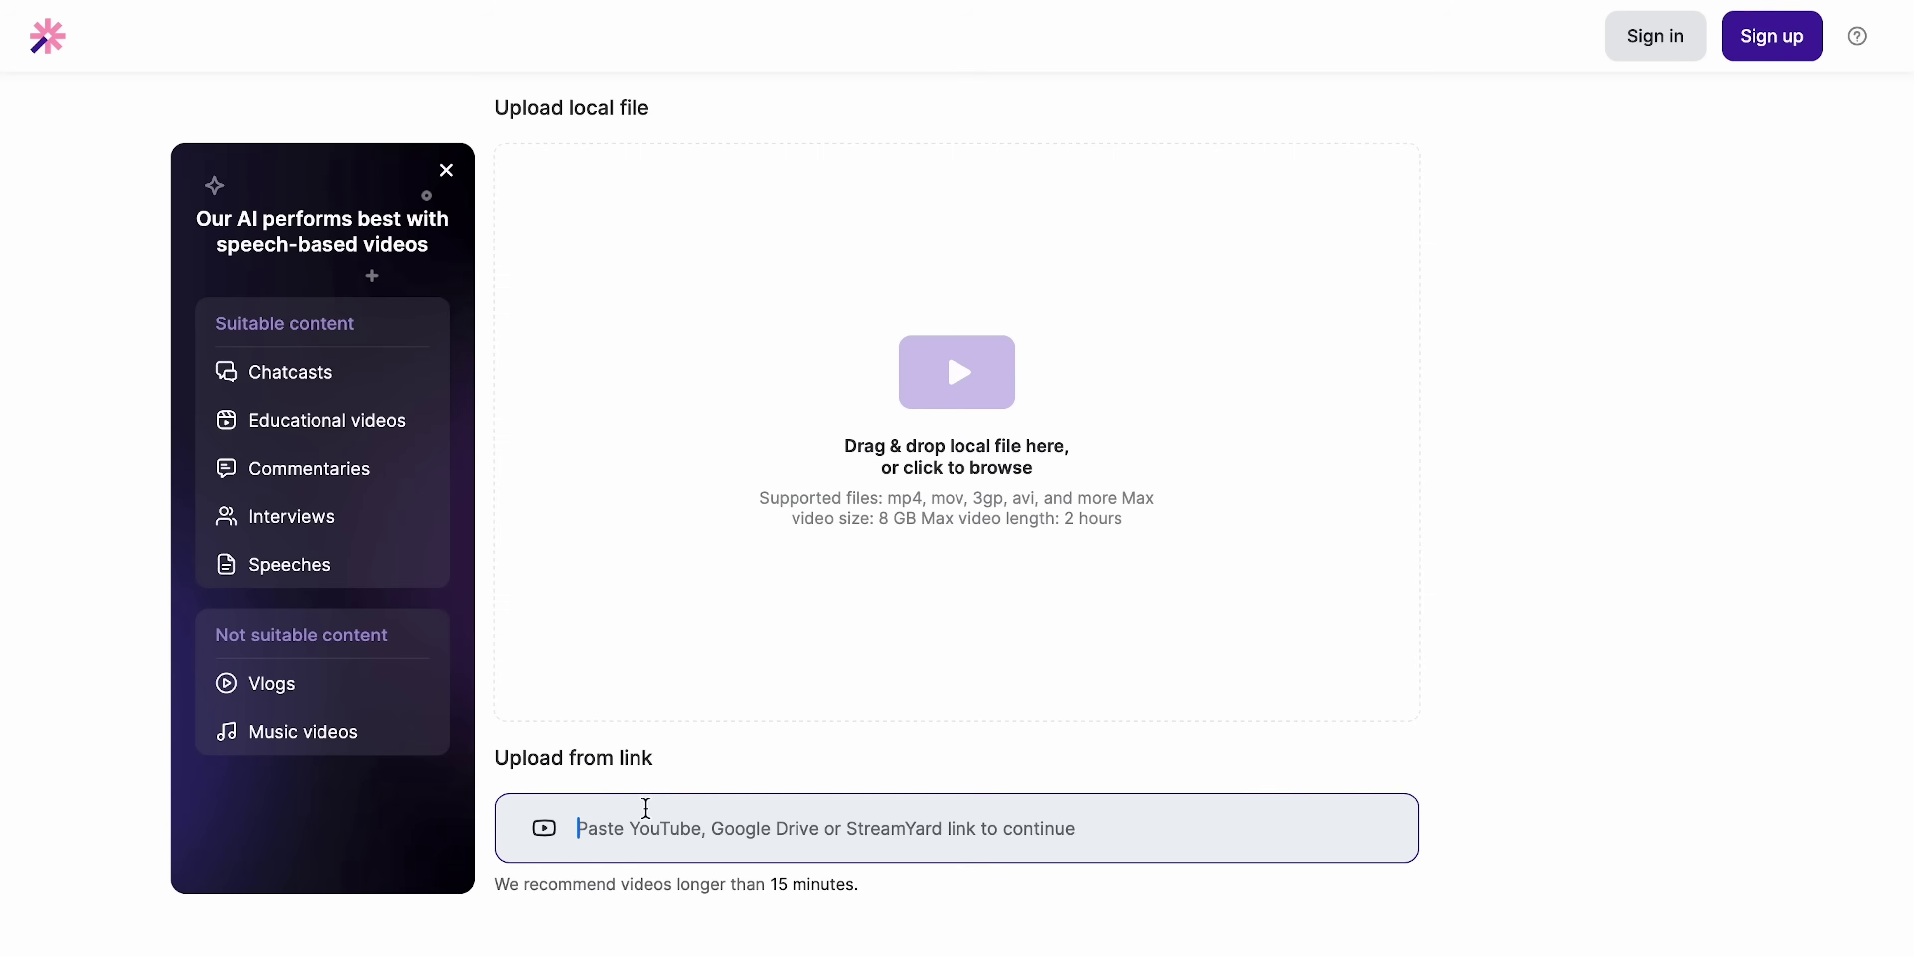
# Step: Continue from the pasted YouTube link to the language and AI settings
pyautogui.click(1346, 828)
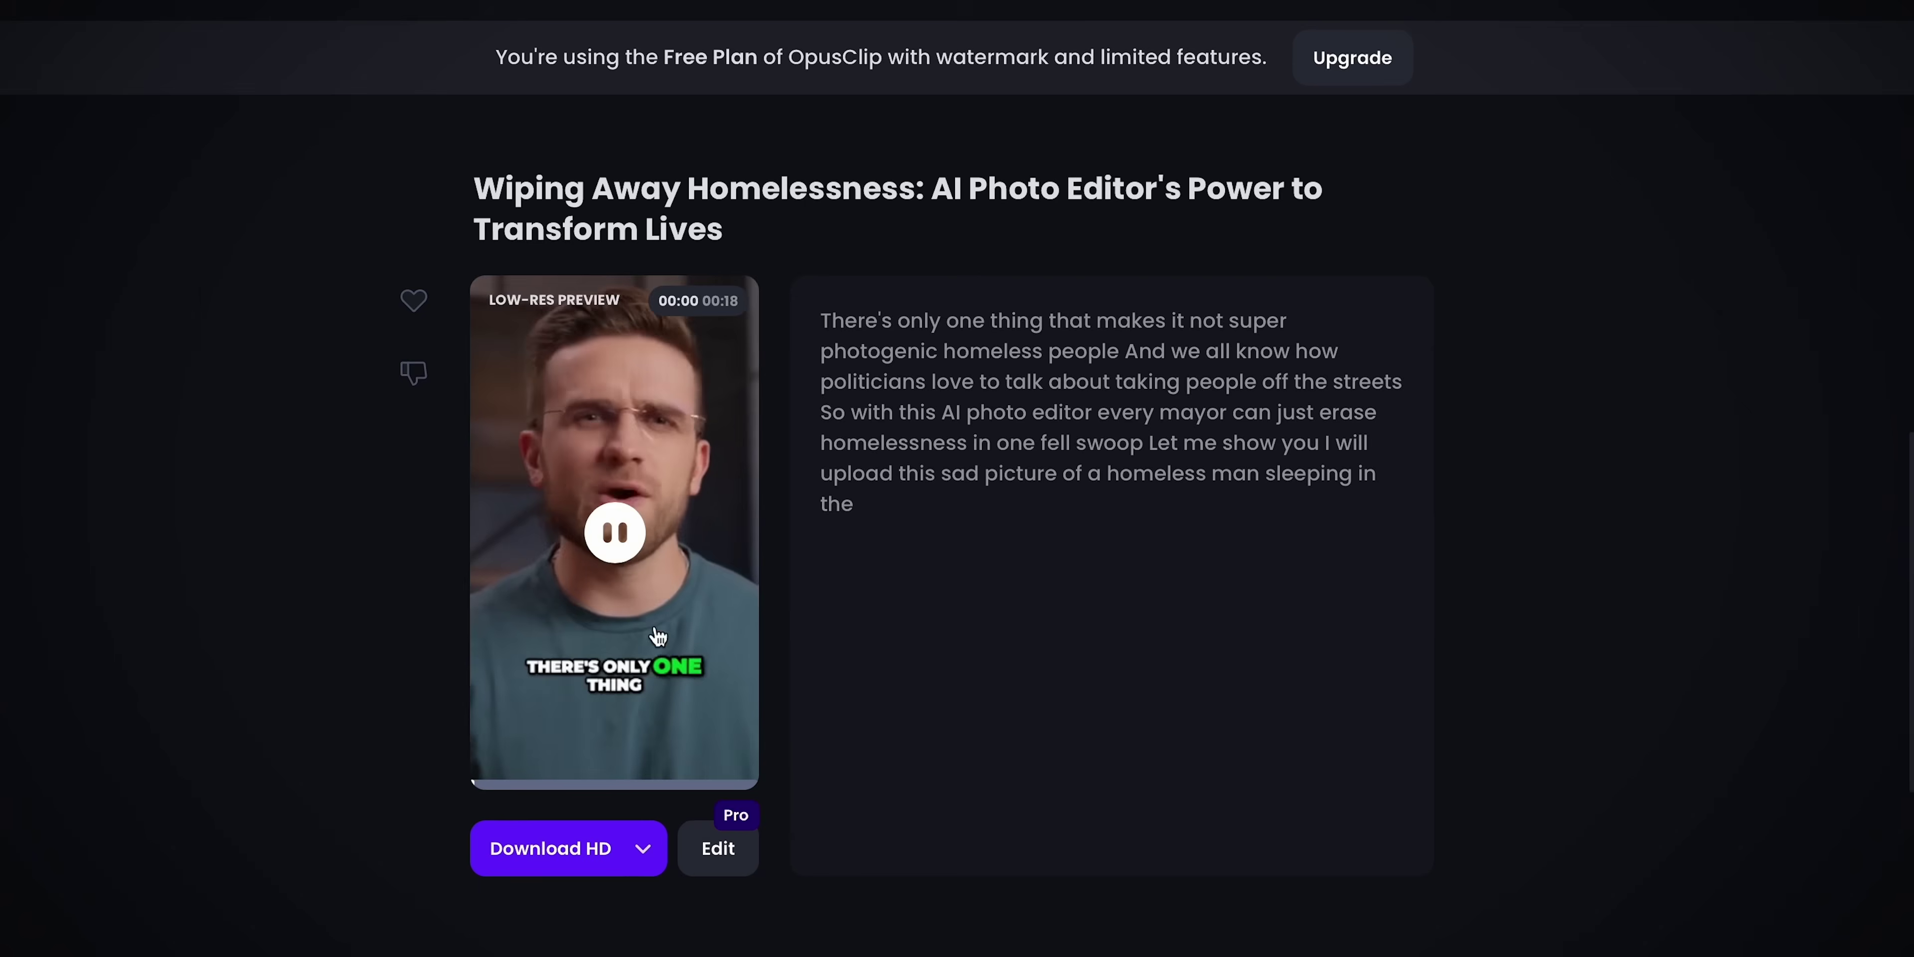
pyautogui.scroll(-8, 869, 695)
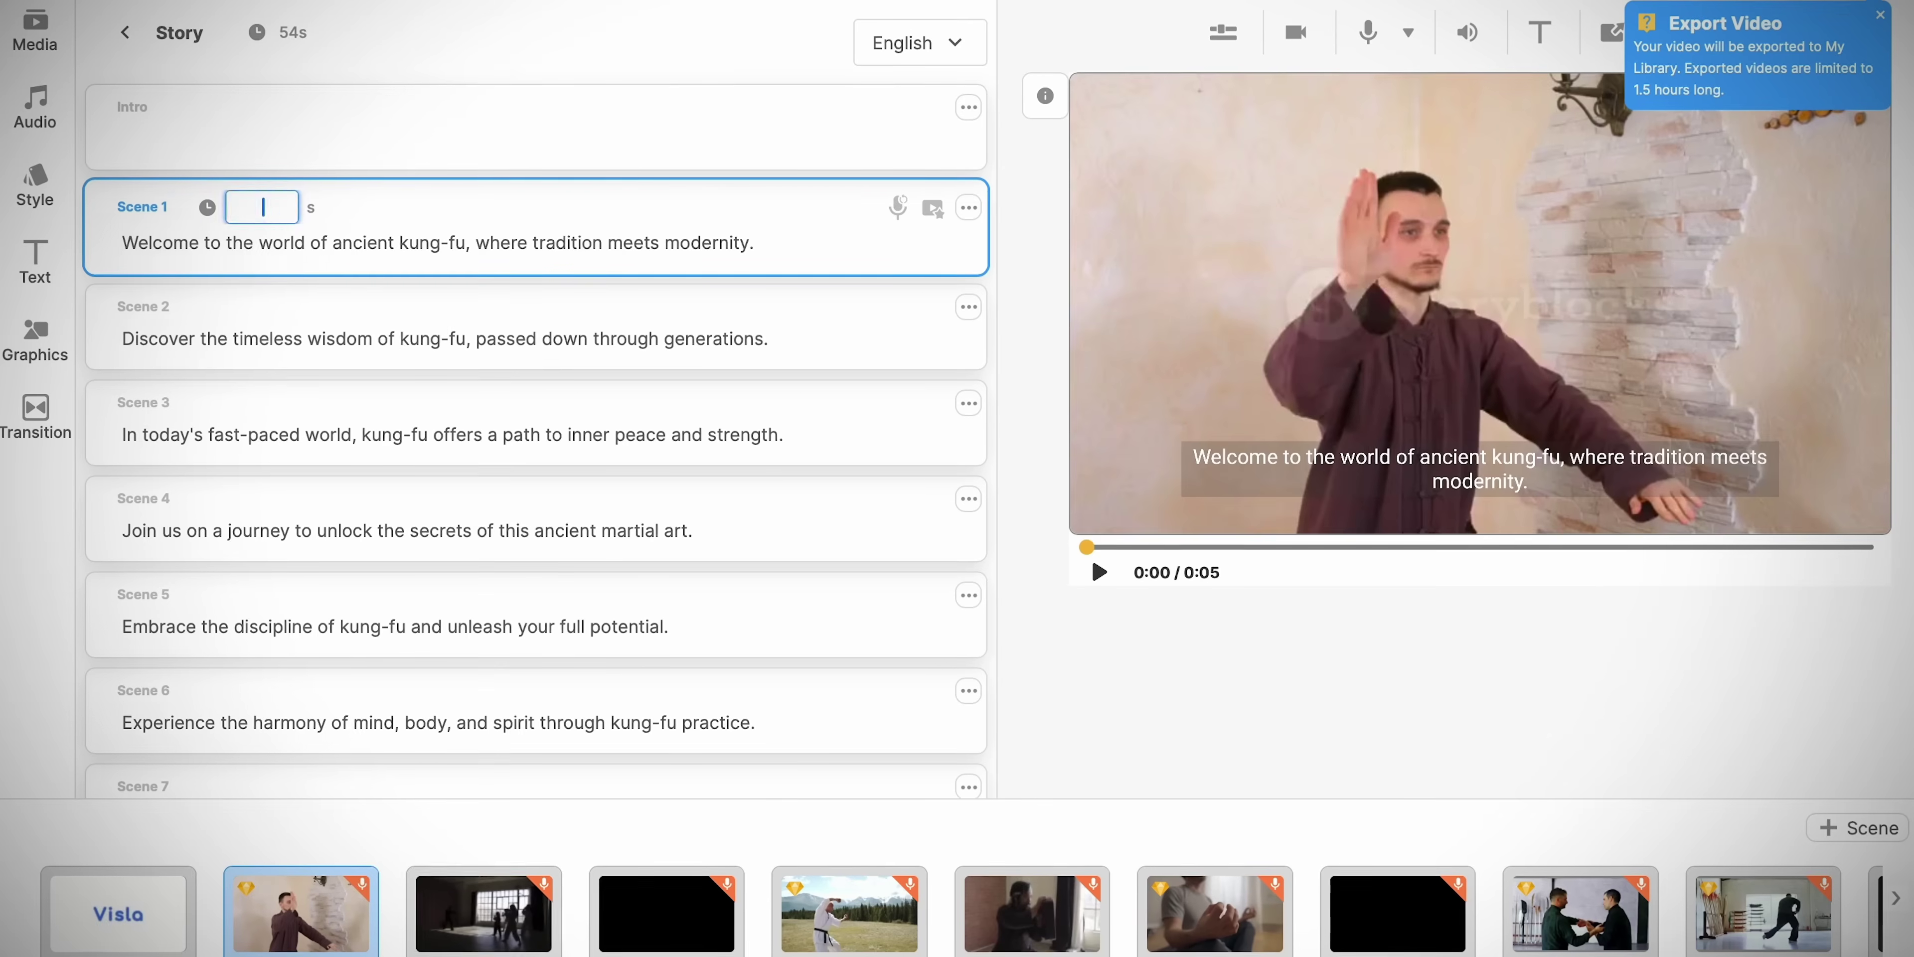
# Step: Bring the kung-fu story back into Visla's scene editor and play the preview from Scene 1
pyautogui.click(237, 400)
pyautogui.click(1100, 572)
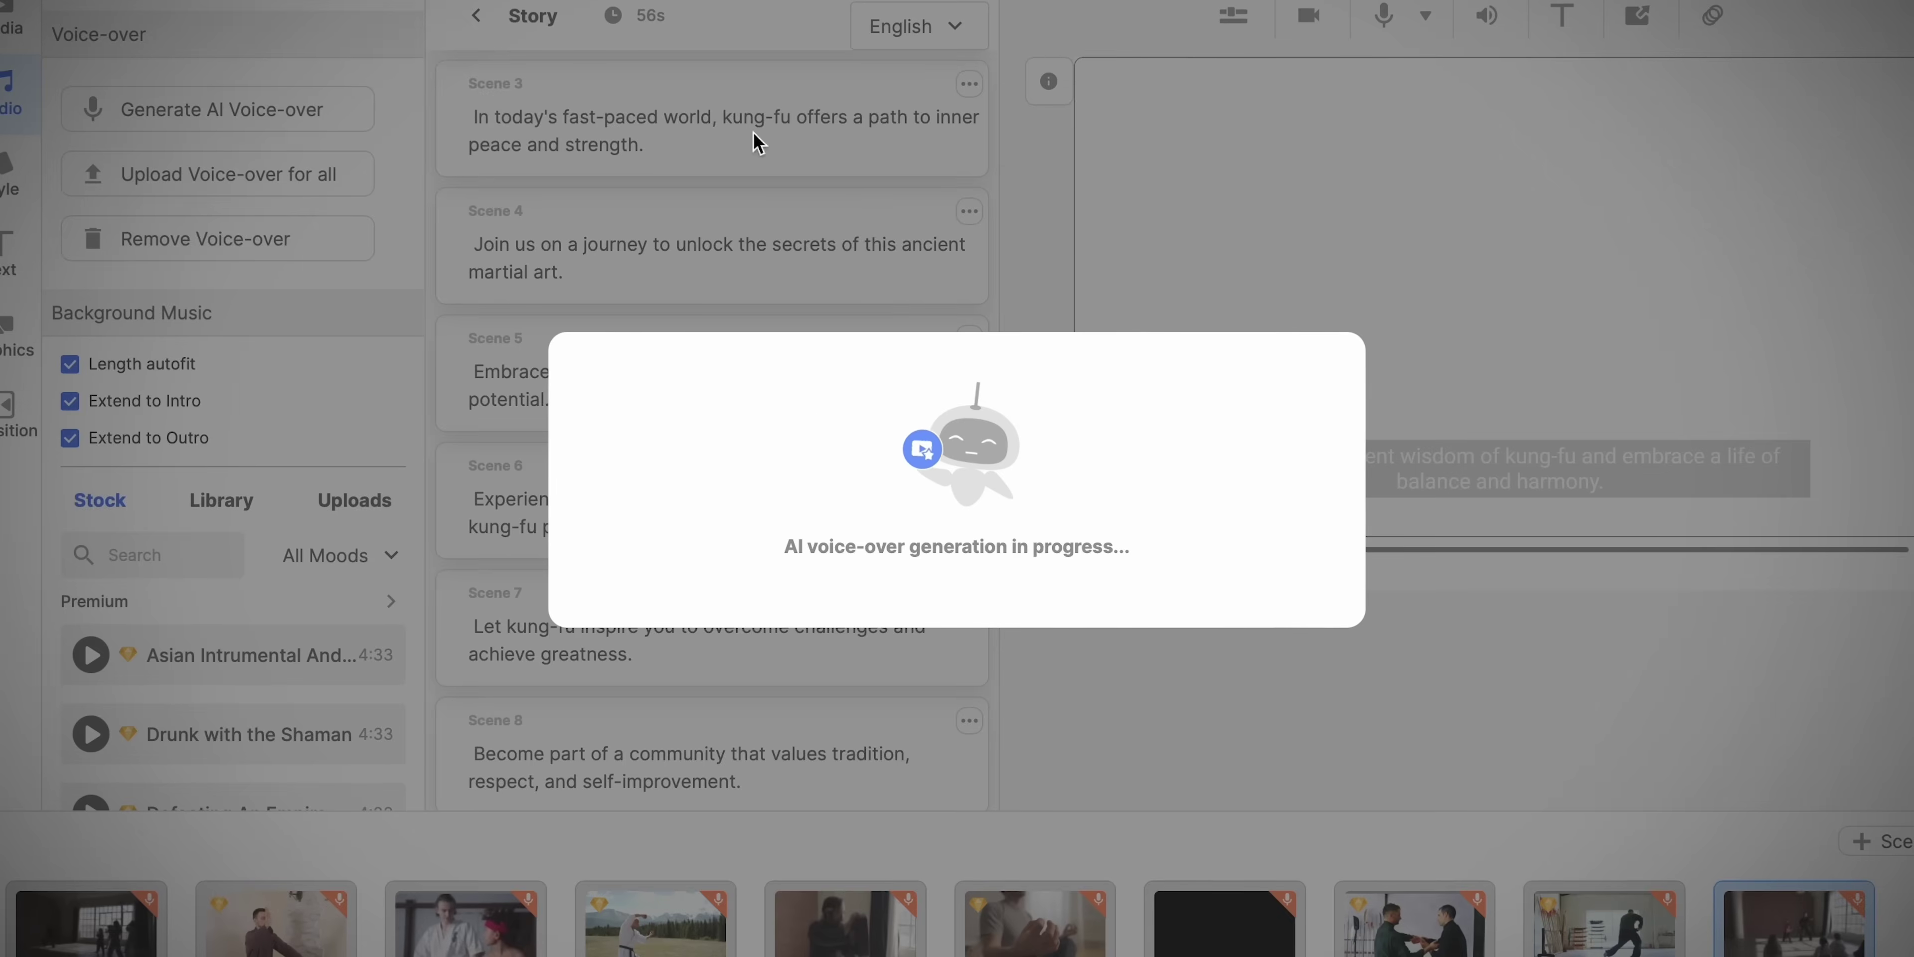
# Step: Apply the chosen English (United Kingdom) AI voice to narrate every scene of the kung-fu story
pyautogui.click(1125, 583)
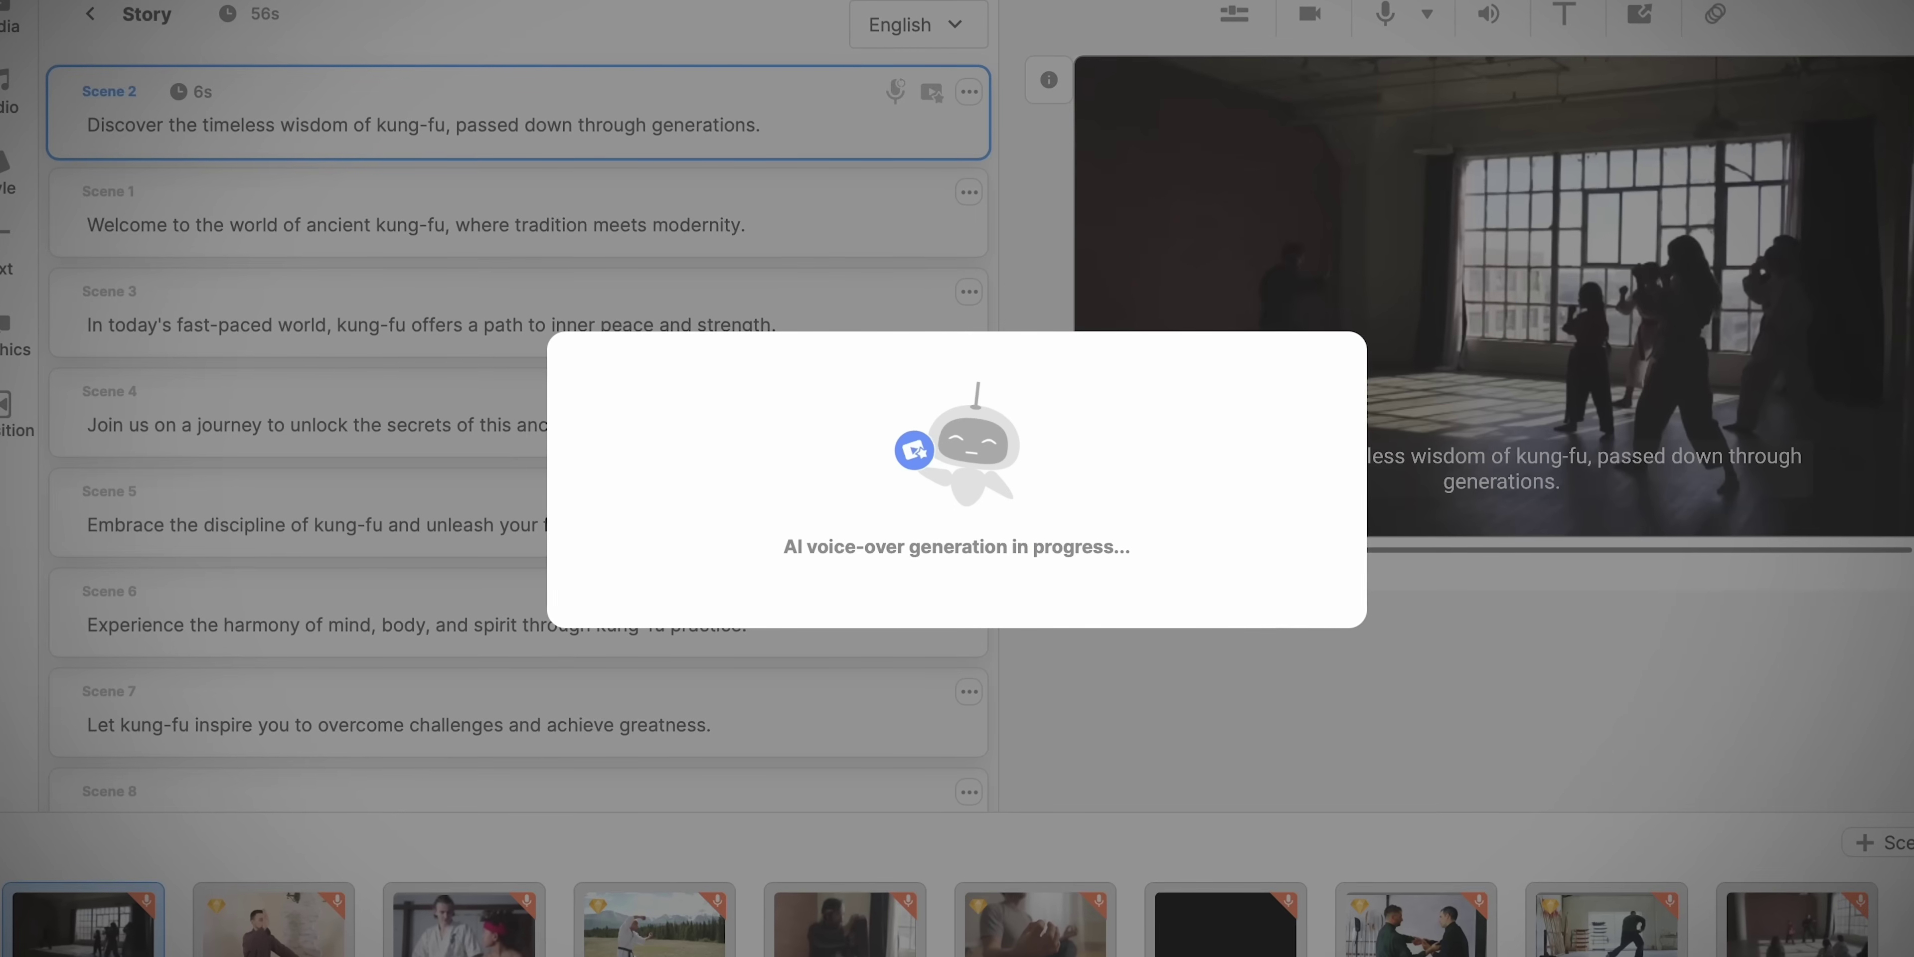